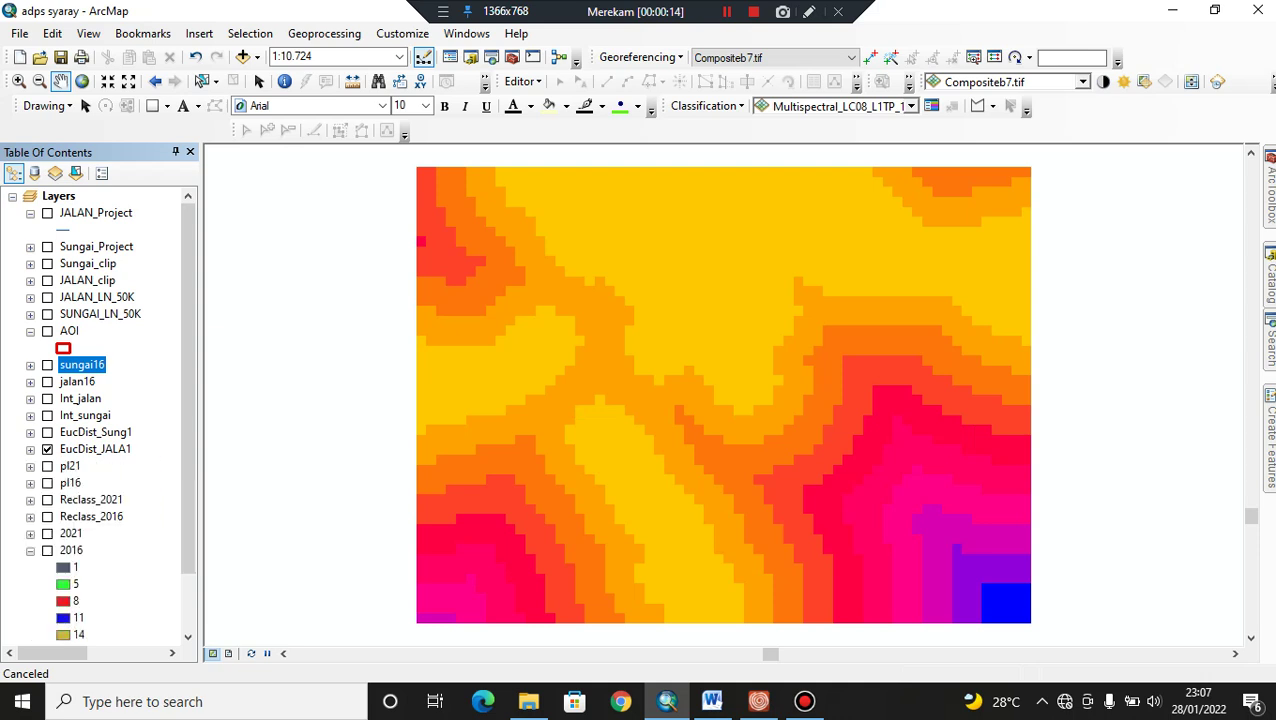
Step: Collapse the 2016 layer's legend, hide EucDist_JALA1, and display the 2016 multispectral image with the AOI boundary
left_click(30, 550)
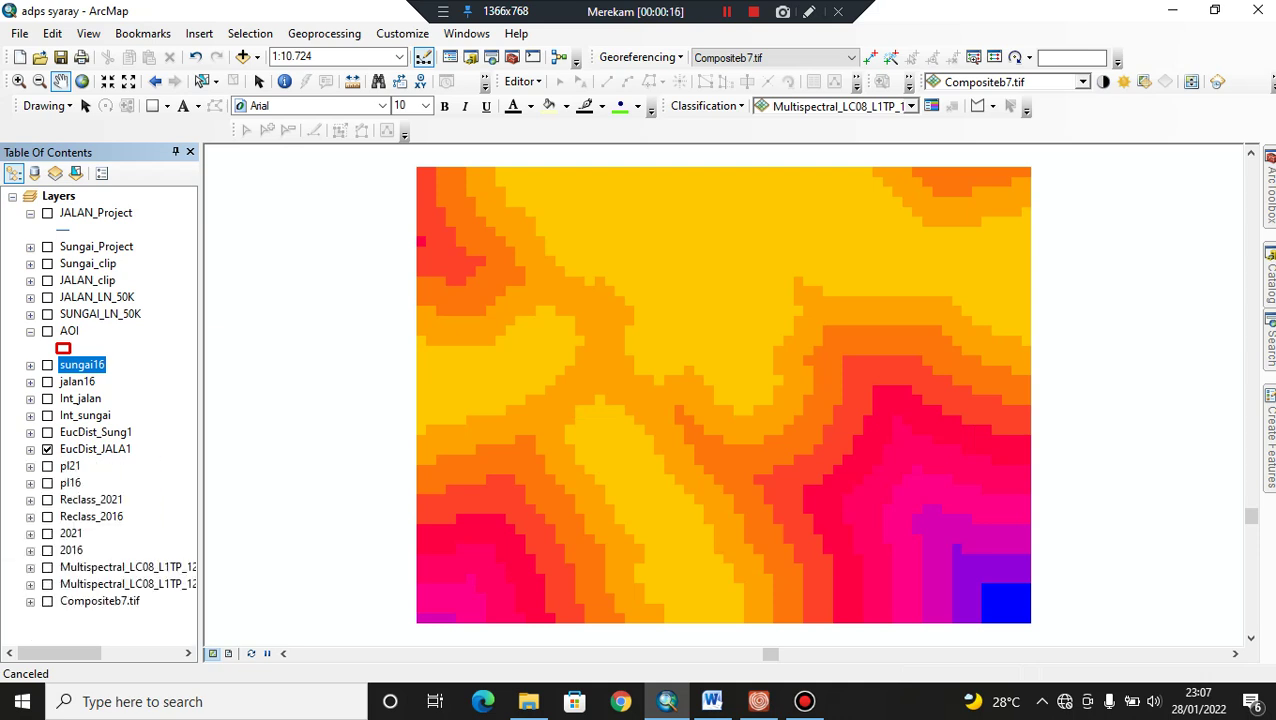
left_click(47, 449)
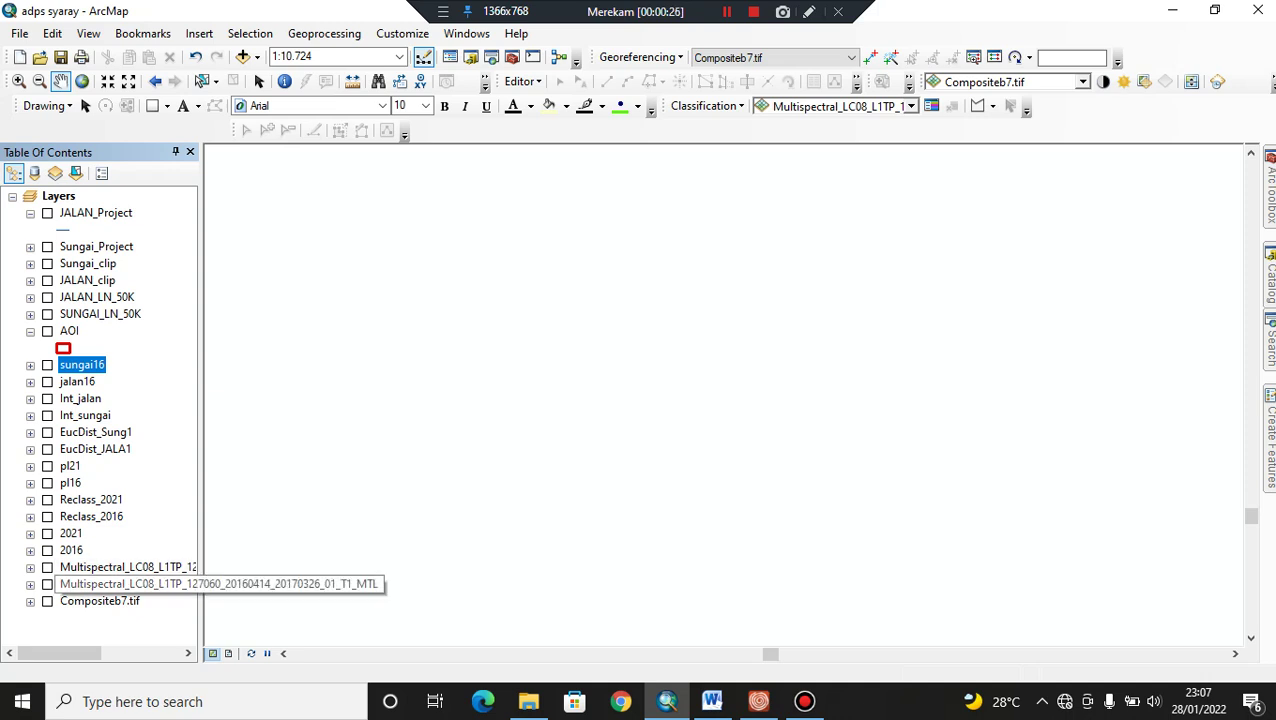
left_click(47, 584)
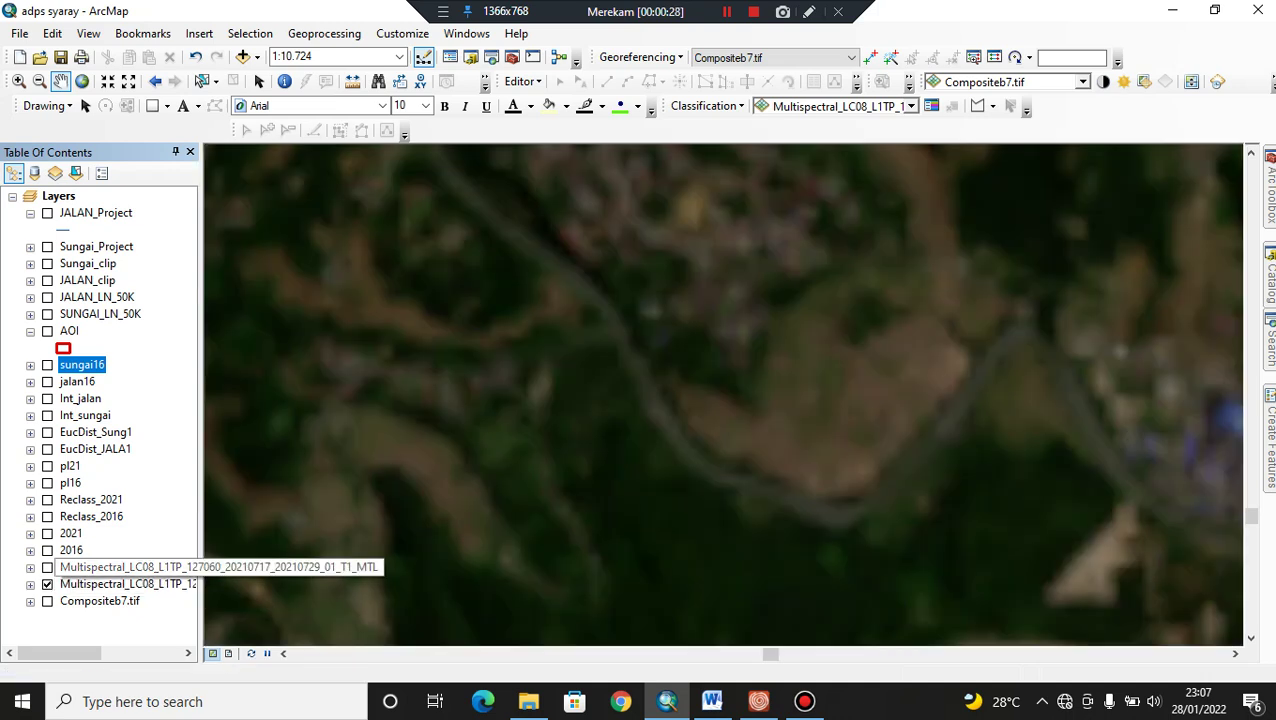
left_click(47, 331)
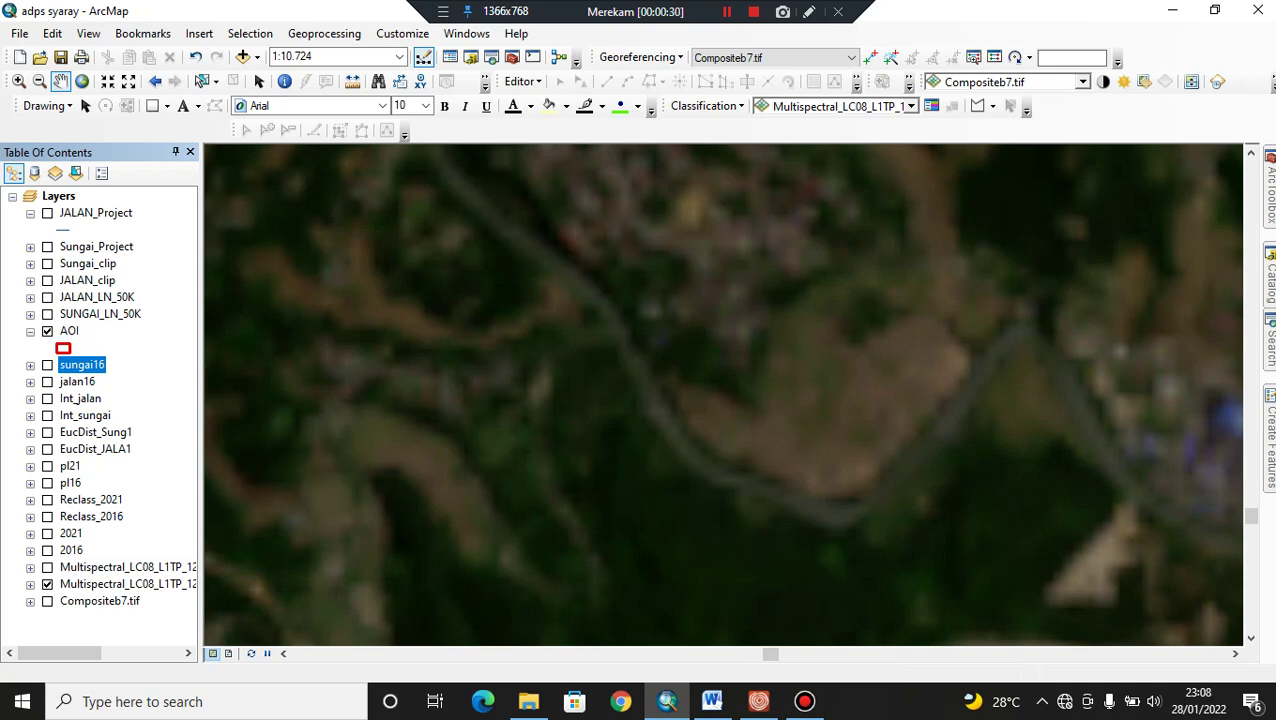
Step: View the Training Sample Manager for the multispectral image and close it
left_click(931, 105)
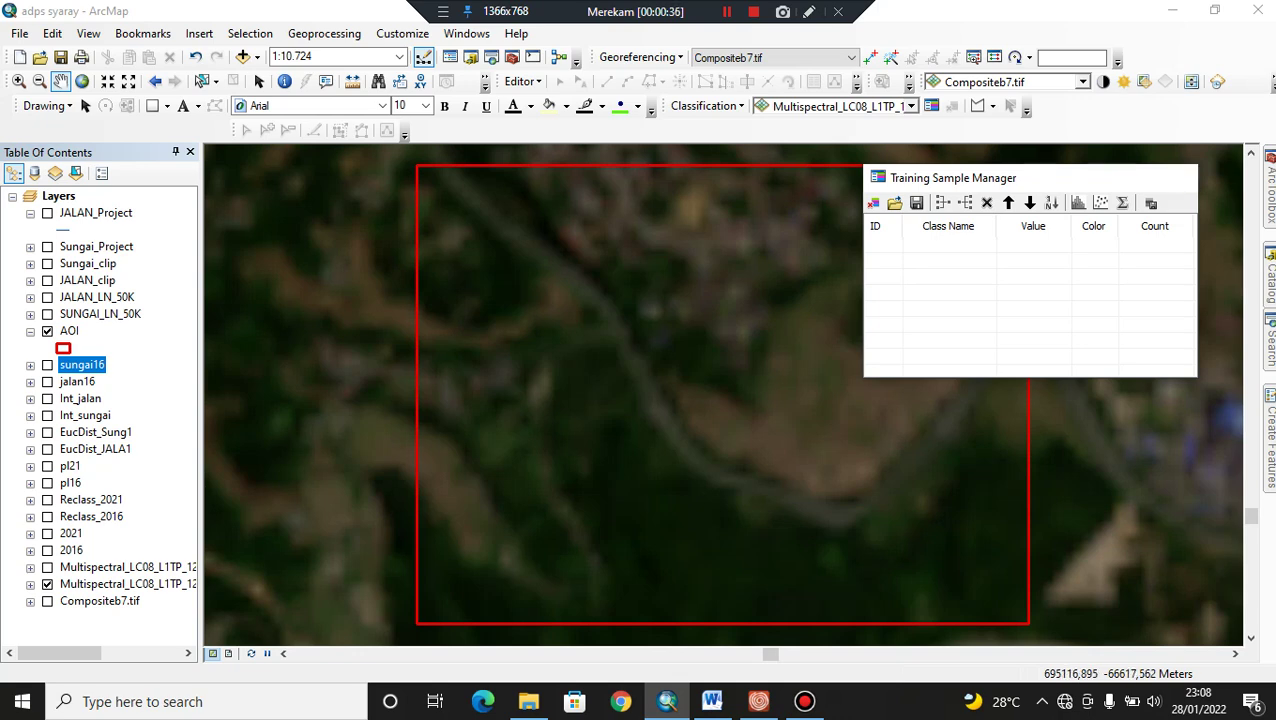
left_click(1183, 177)
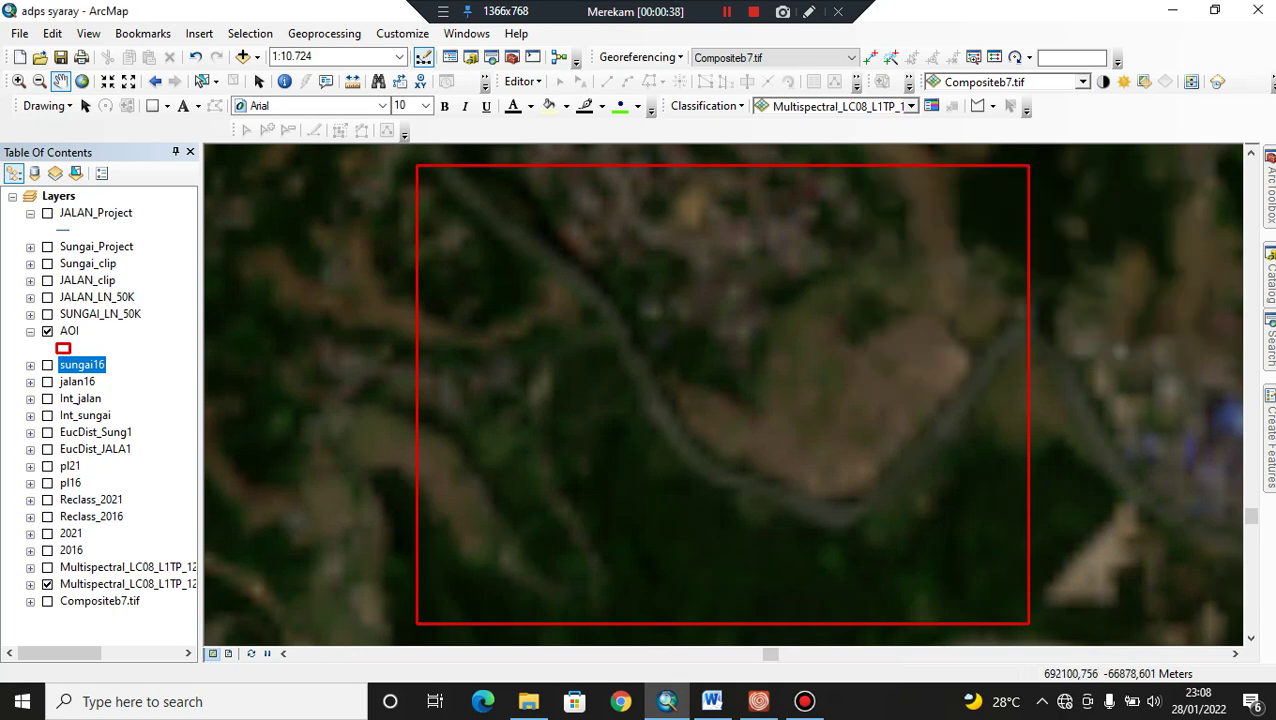
Step: Hide the multispectral image, display the 2016 and 2021 classification rasters, and open ArcToolbox
left_click(47, 550)
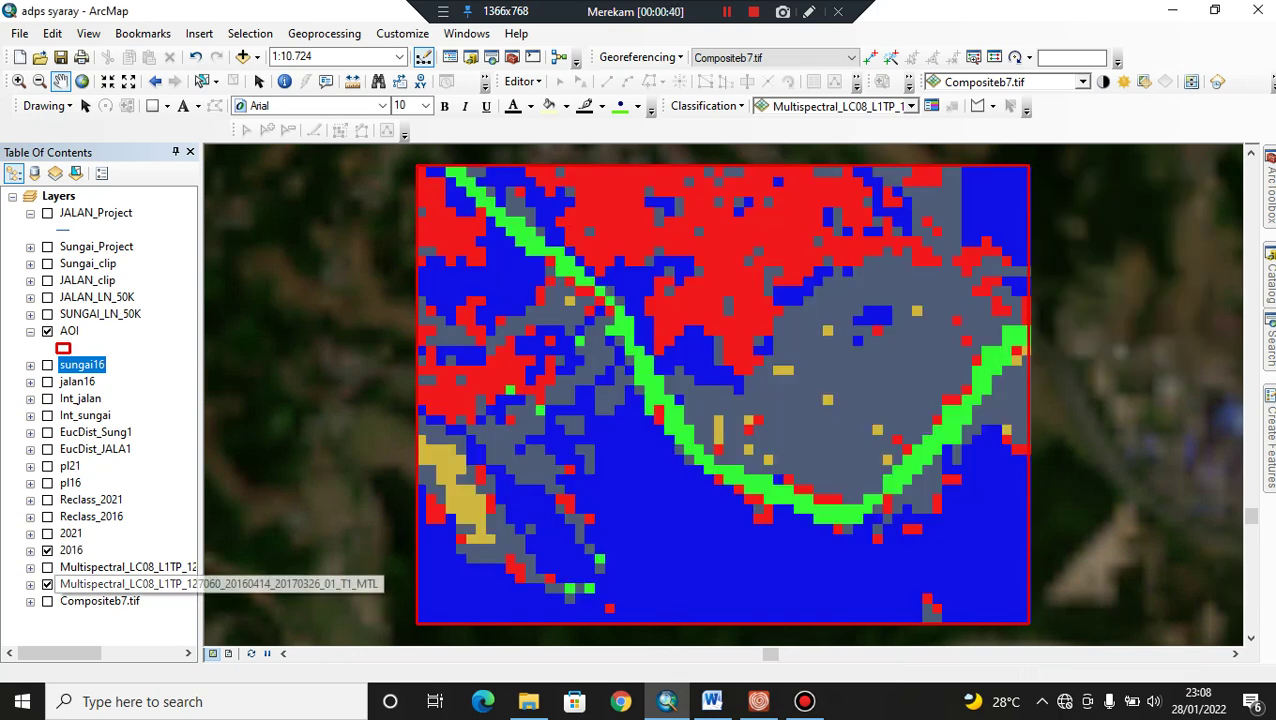
left_click(47, 584)
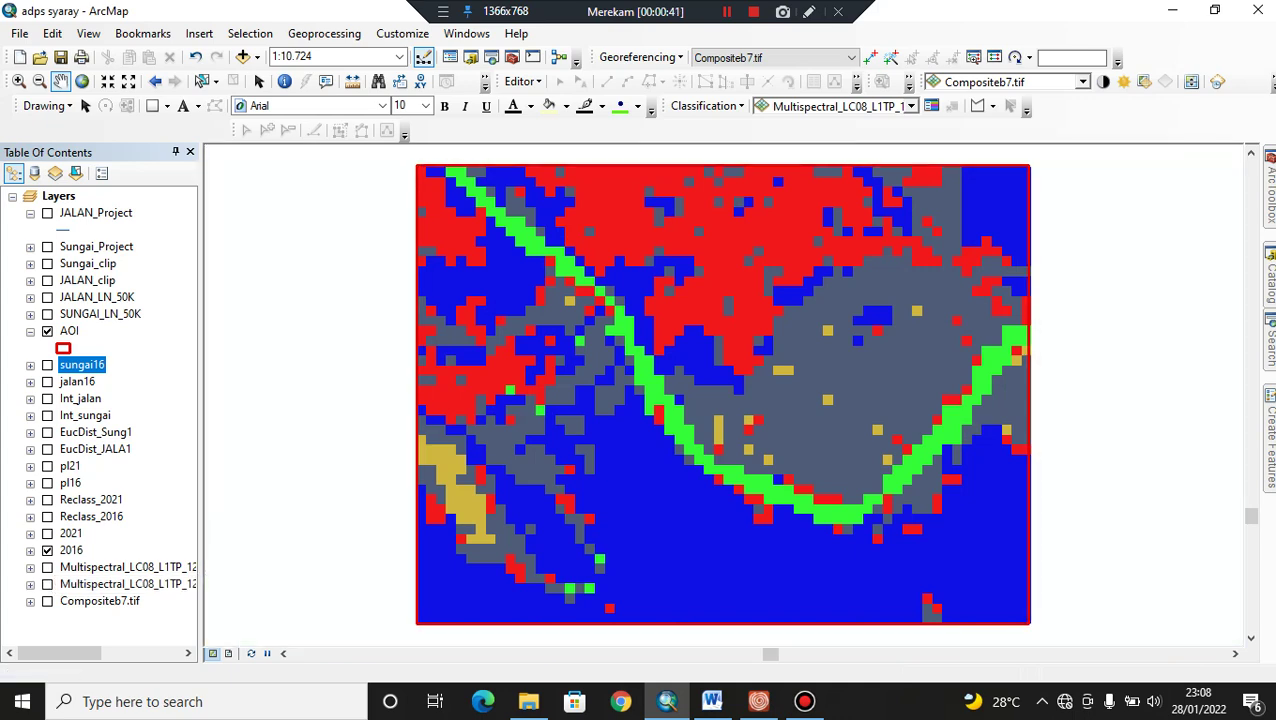
left_click(47, 533)
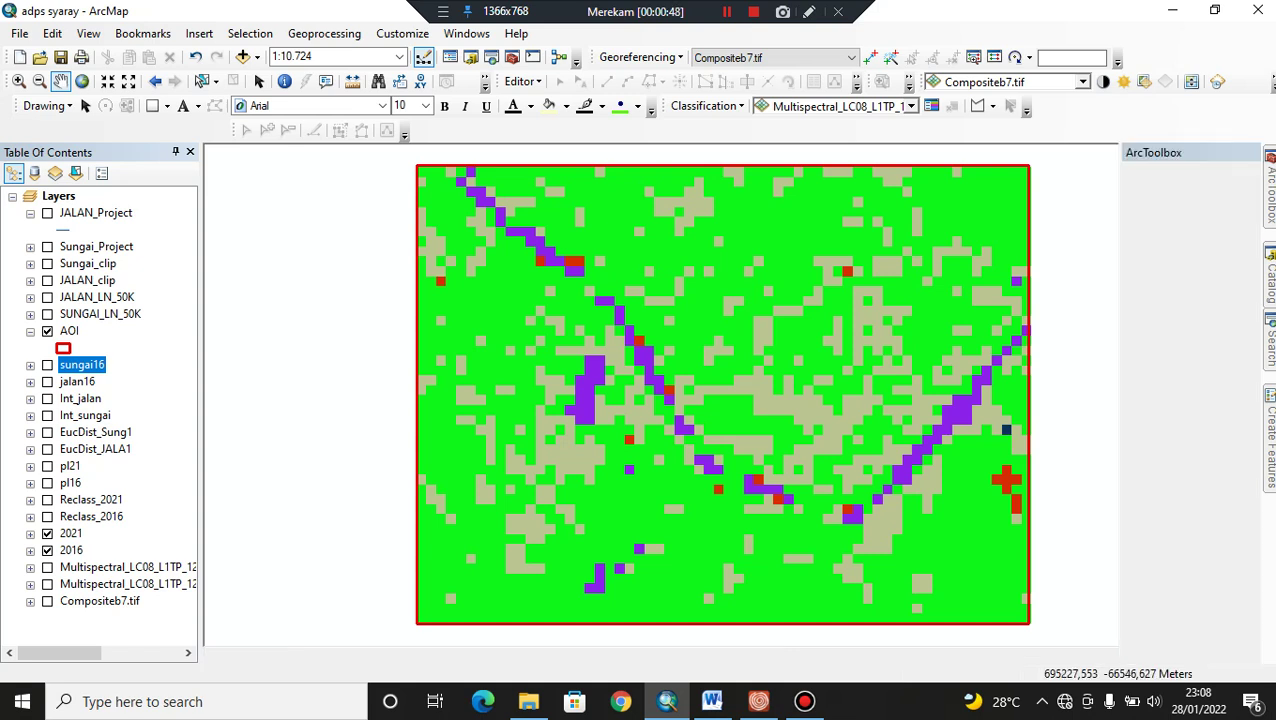
left_click(1270, 190)
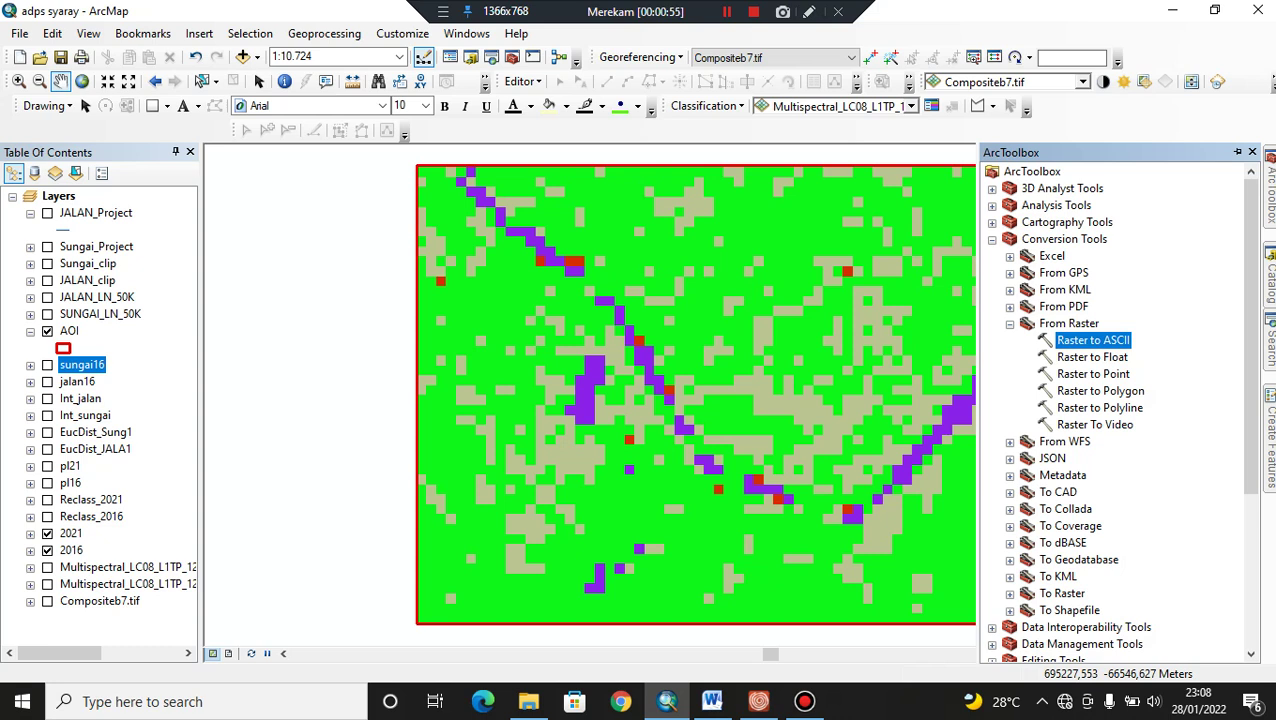
Step: Replace the displayed 2016 and 2021 rasters with Reclass_2016 and Reclass_2021, overlaid by the Sungai_Project and JALAN_Project lines
left_click(47, 550)
left_click(47, 533)
left_click(47, 516)
left_click(47, 499)
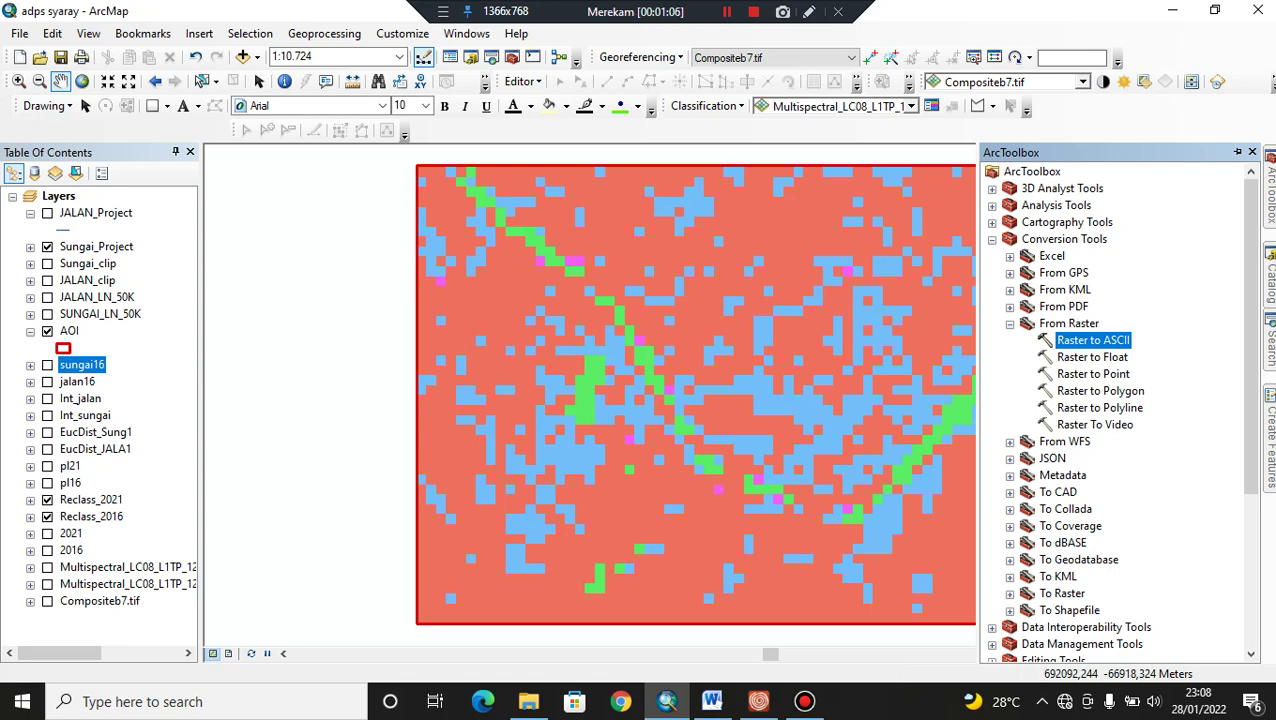
left_click(47, 213)
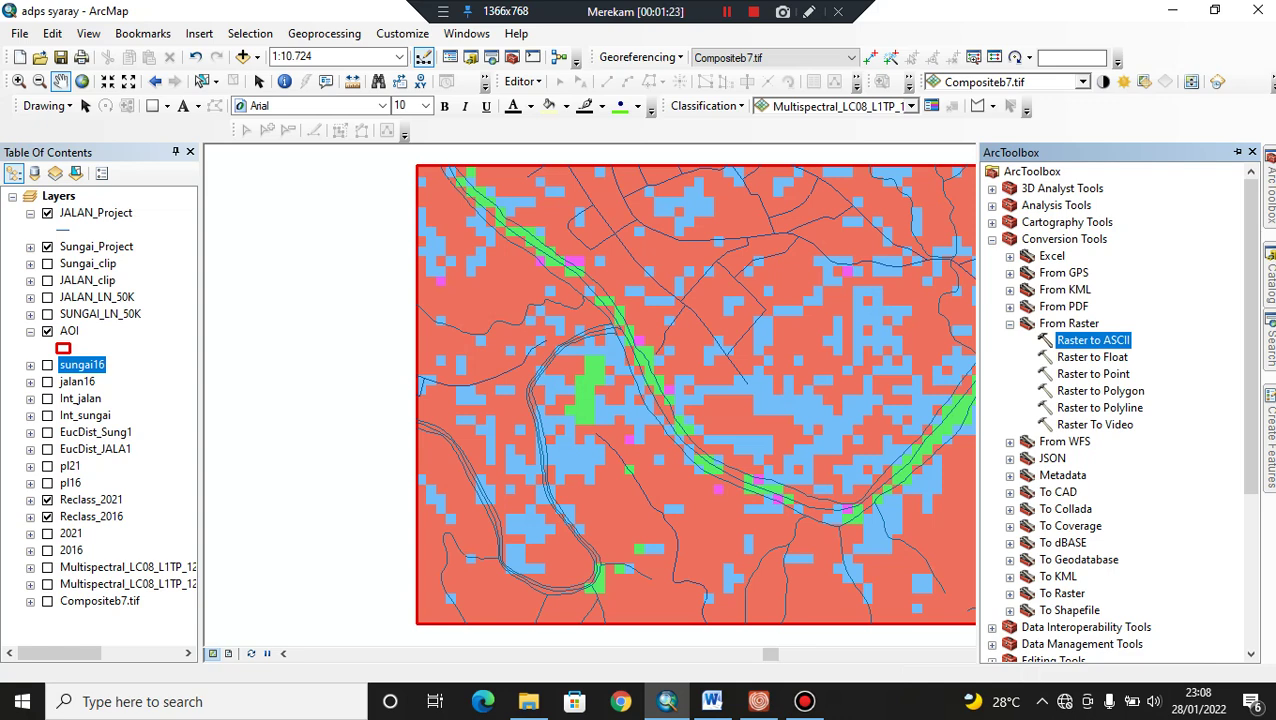
Step: Open the Spatial Analyst Euclidean Distance tool and choose JALAN_Project as the source data
scroll(1110, 400, "down", 5)
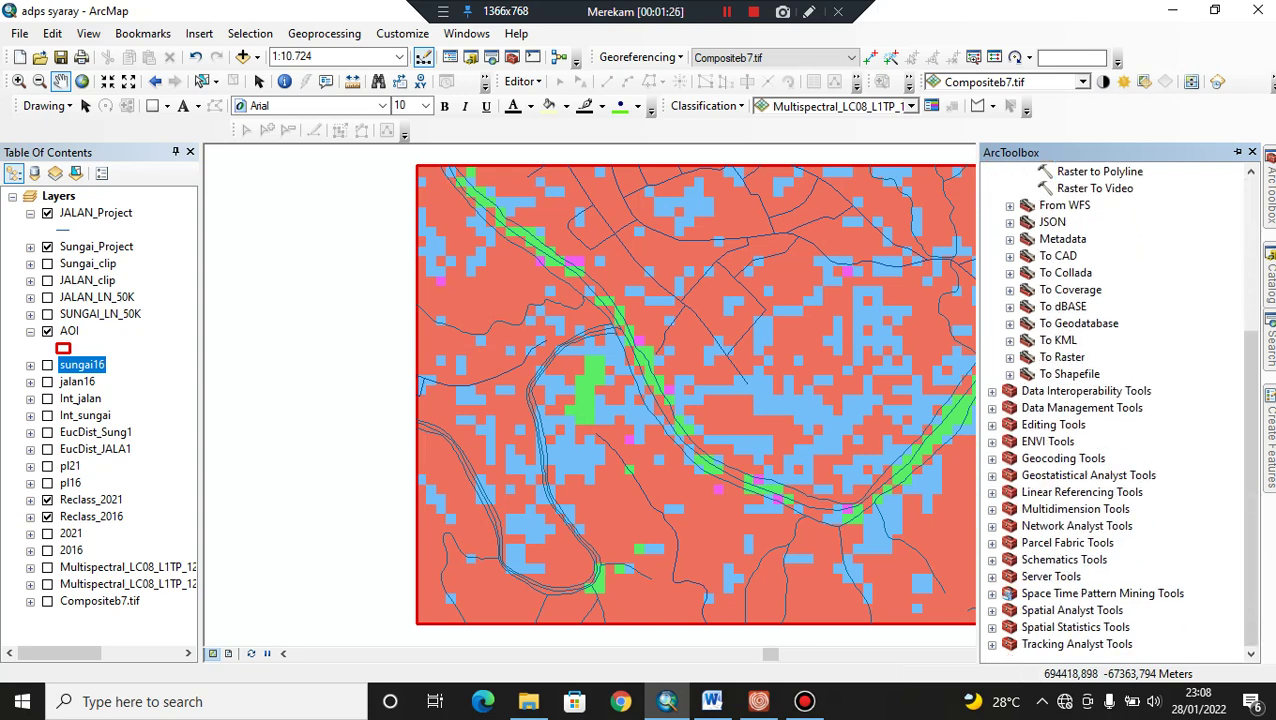
left_click(992, 611)
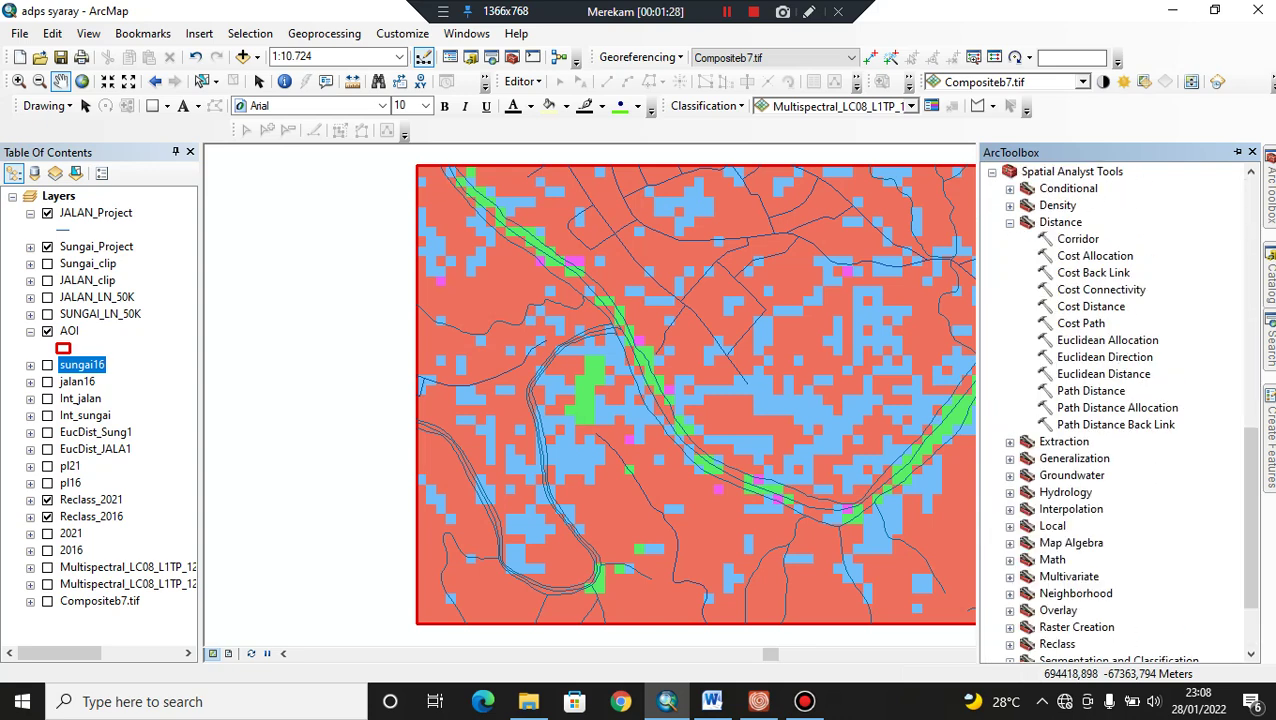
double_click(1091, 306)
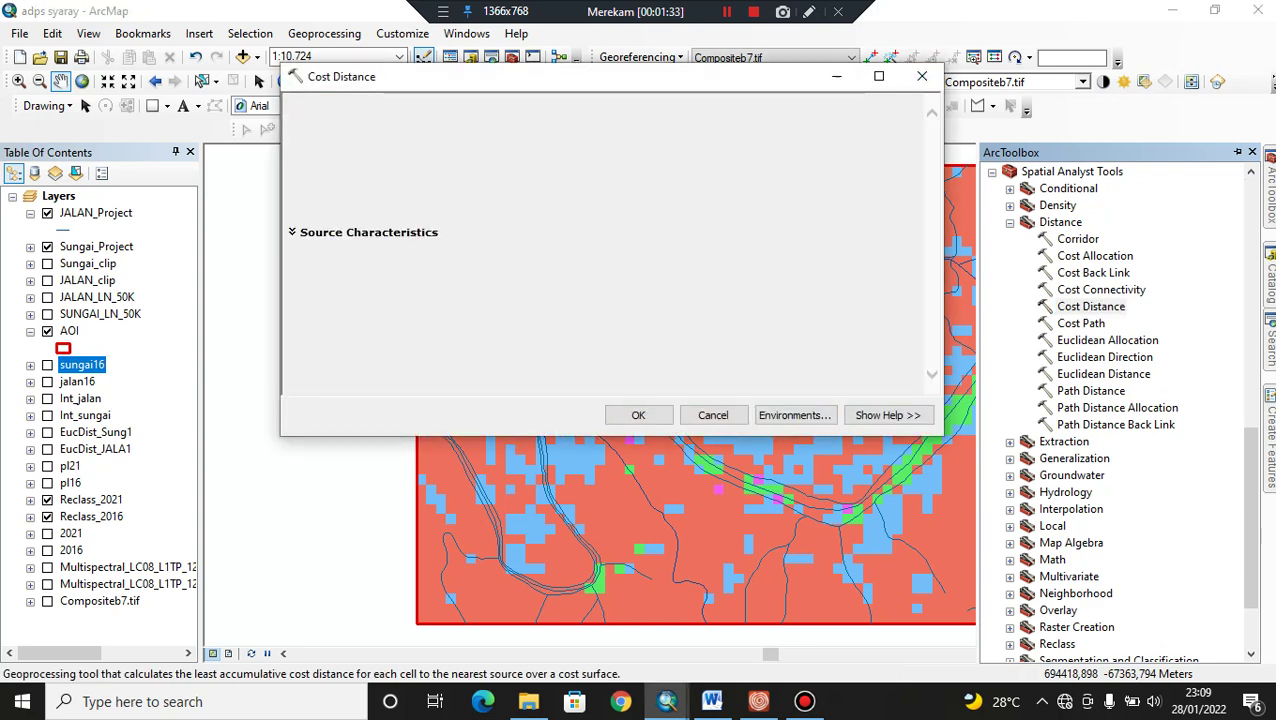
left_click(727, 12)
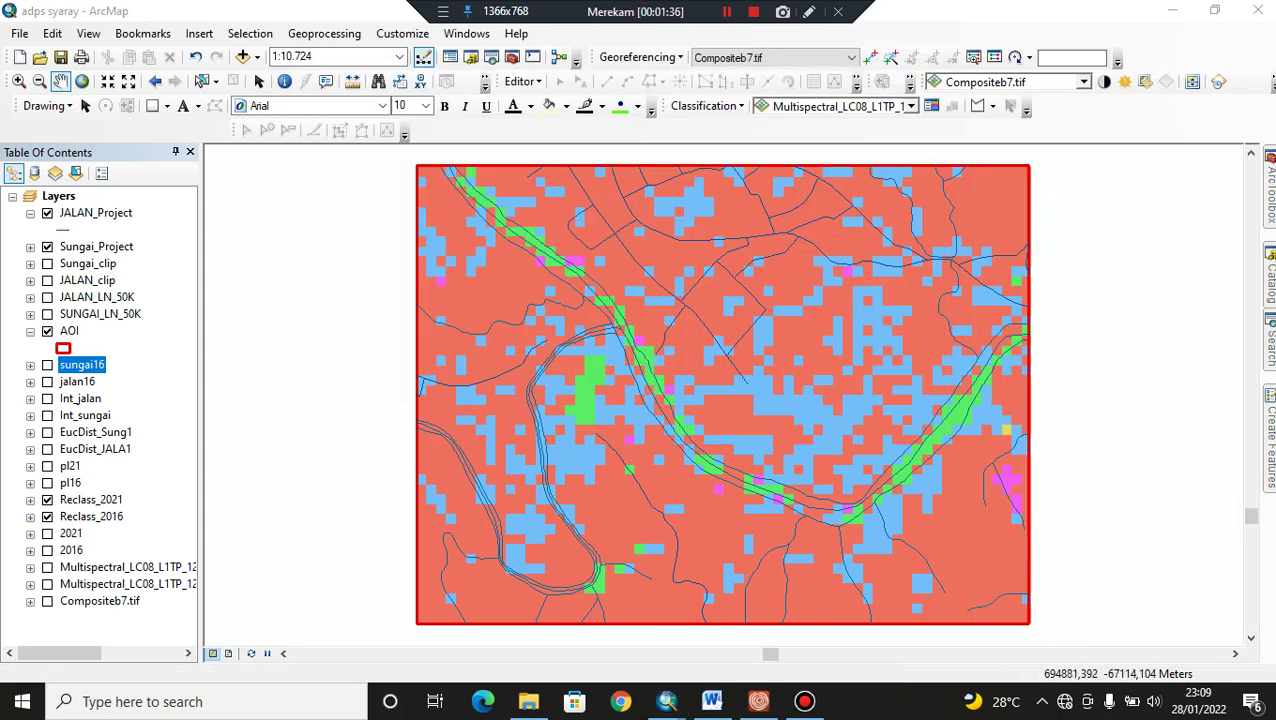
left_click(1270, 188)
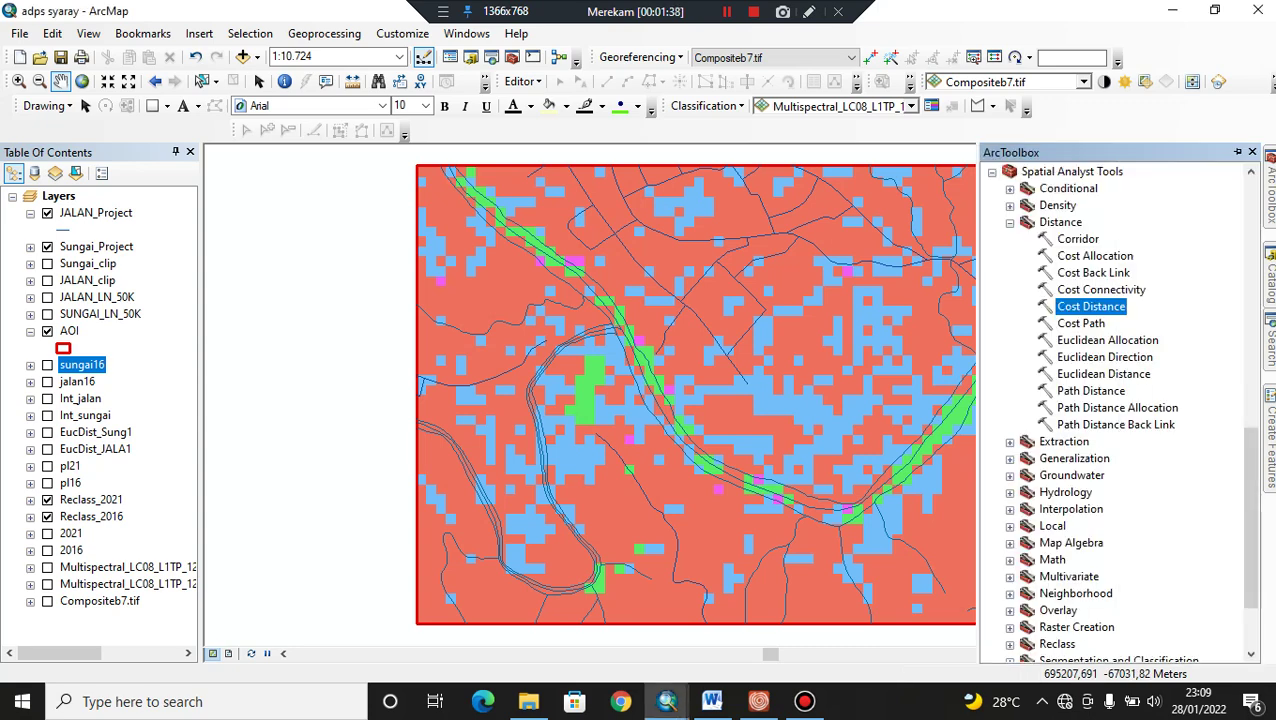
double_click(1103, 373)
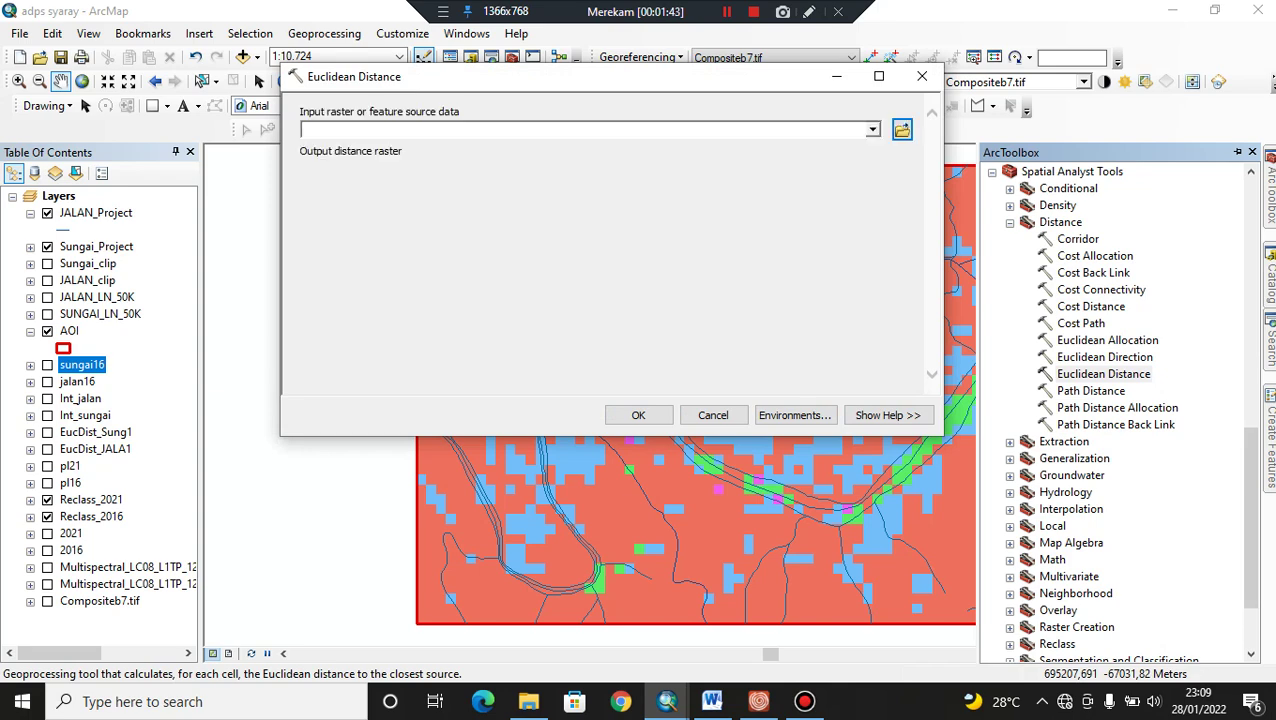
left_click(872, 130)
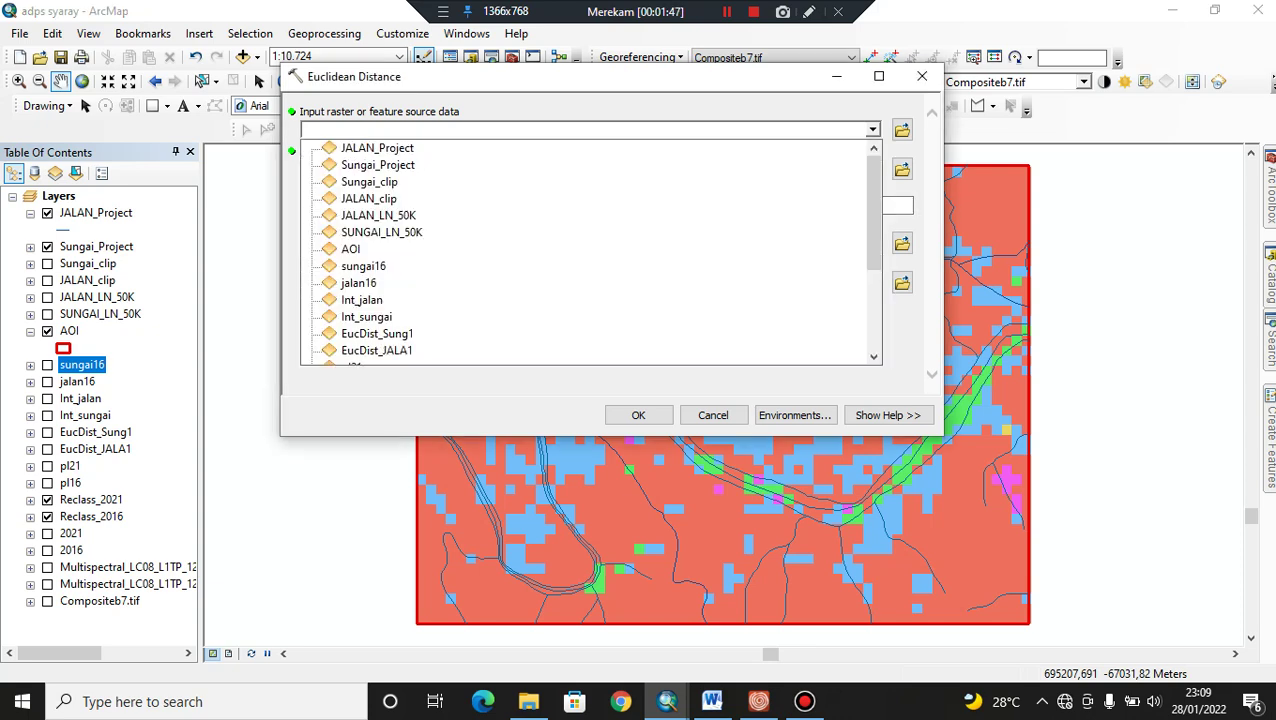
left_click(377, 148)
Step: In the tool's environment settings, set the processing extent to match Reclass_2016 and use Reclass_2016 as the snap raster
left_click(794, 415)
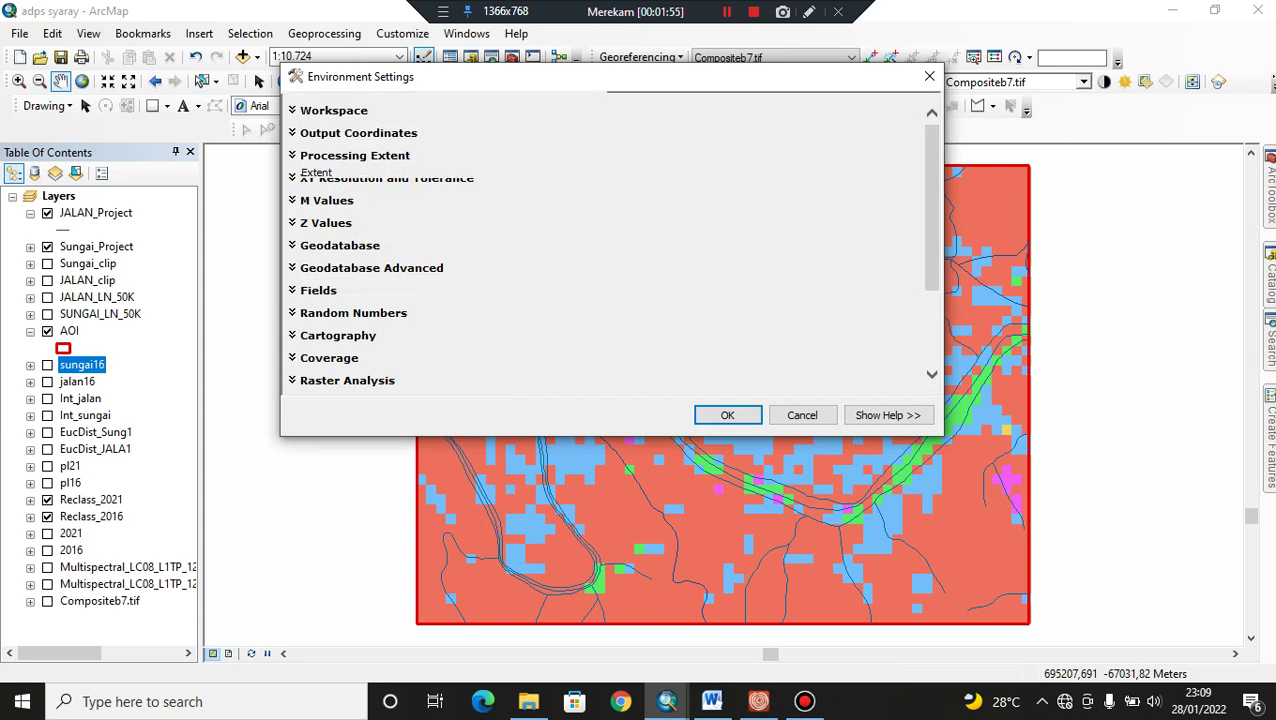
left_click(320, 155)
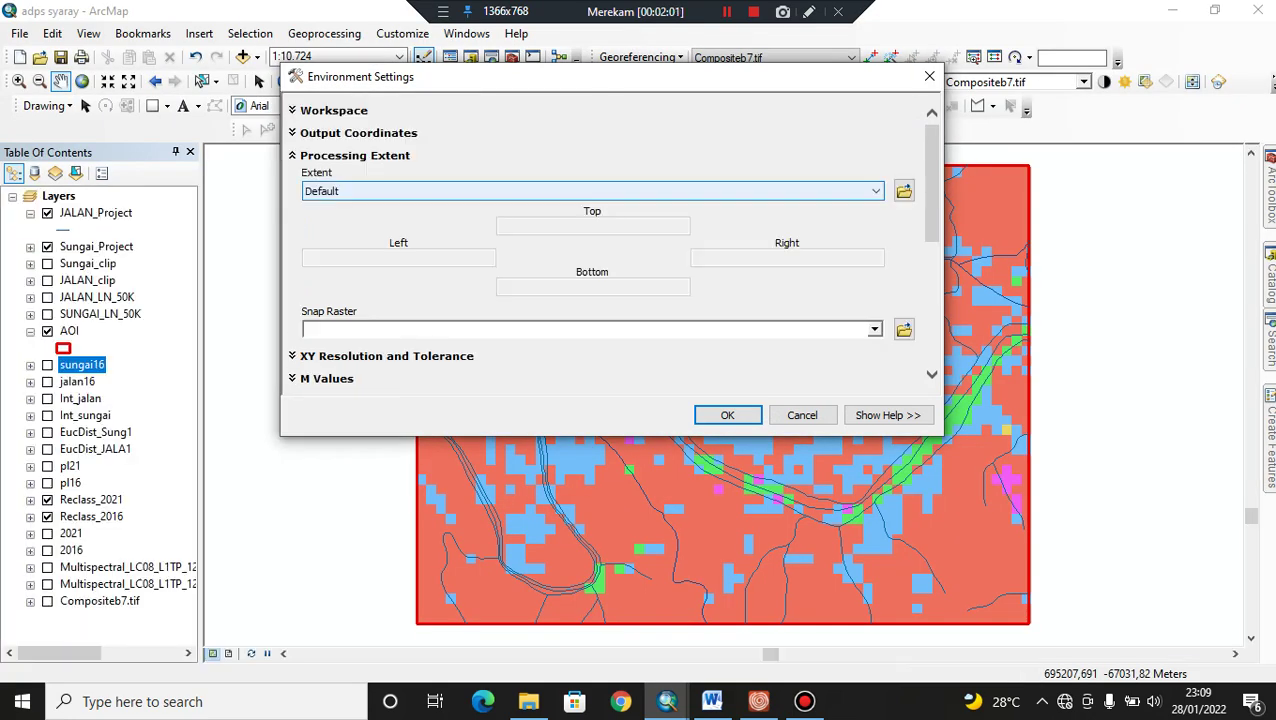
left_click(592, 191)
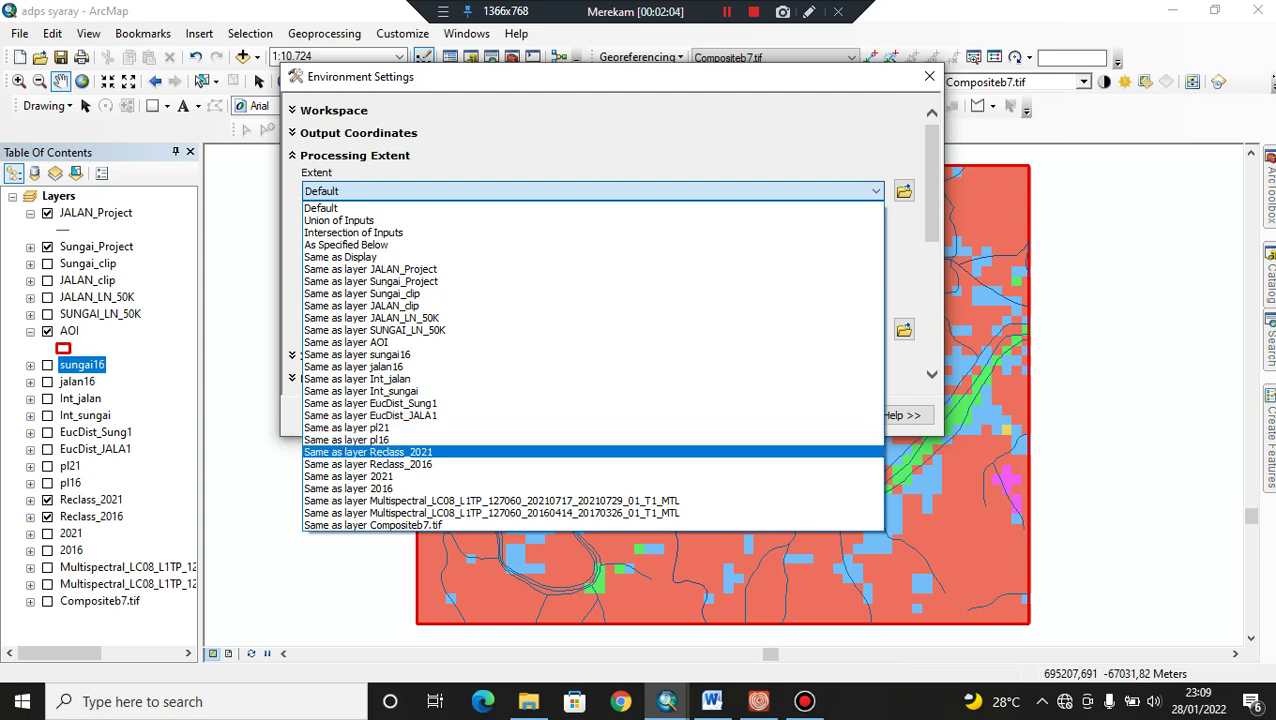
left_click(368, 464)
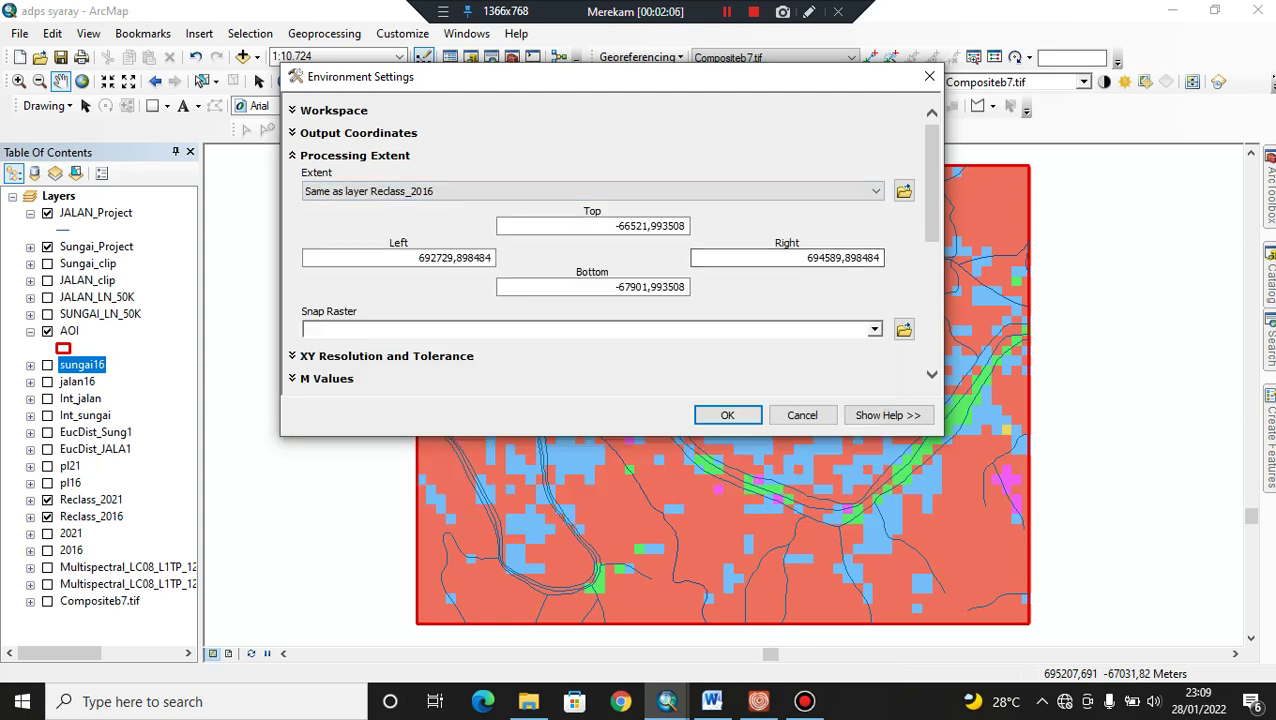
left_click(592, 329)
left_click(375, 499)
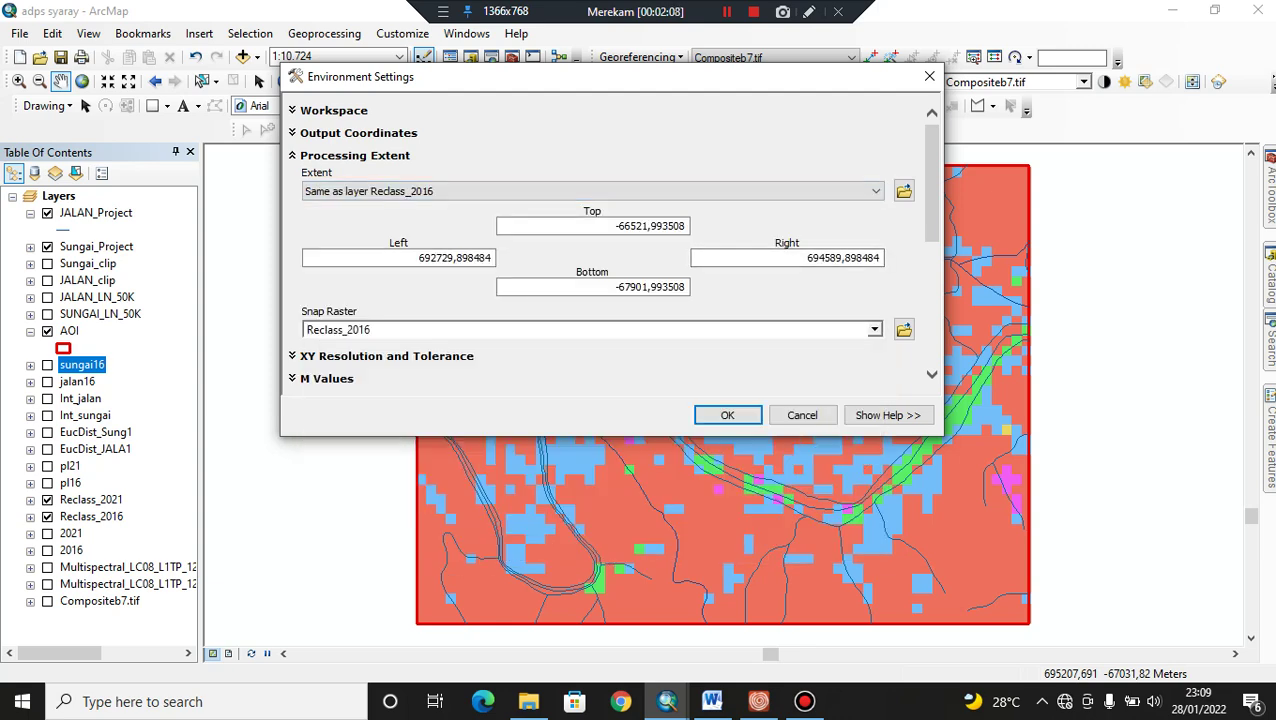
Step: Choose a mask layer in the Raster Analysis environment settings and accept the settings
scroll(610, 250, "down", 10)
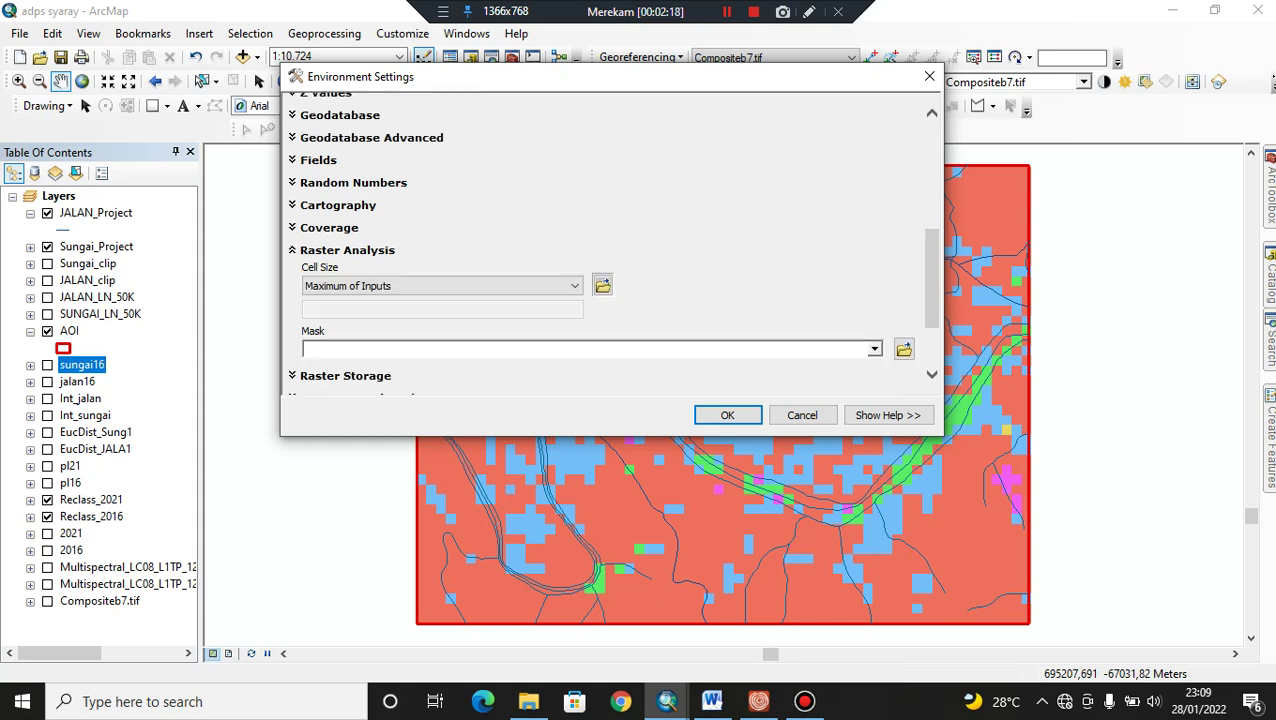
left_click(874, 349)
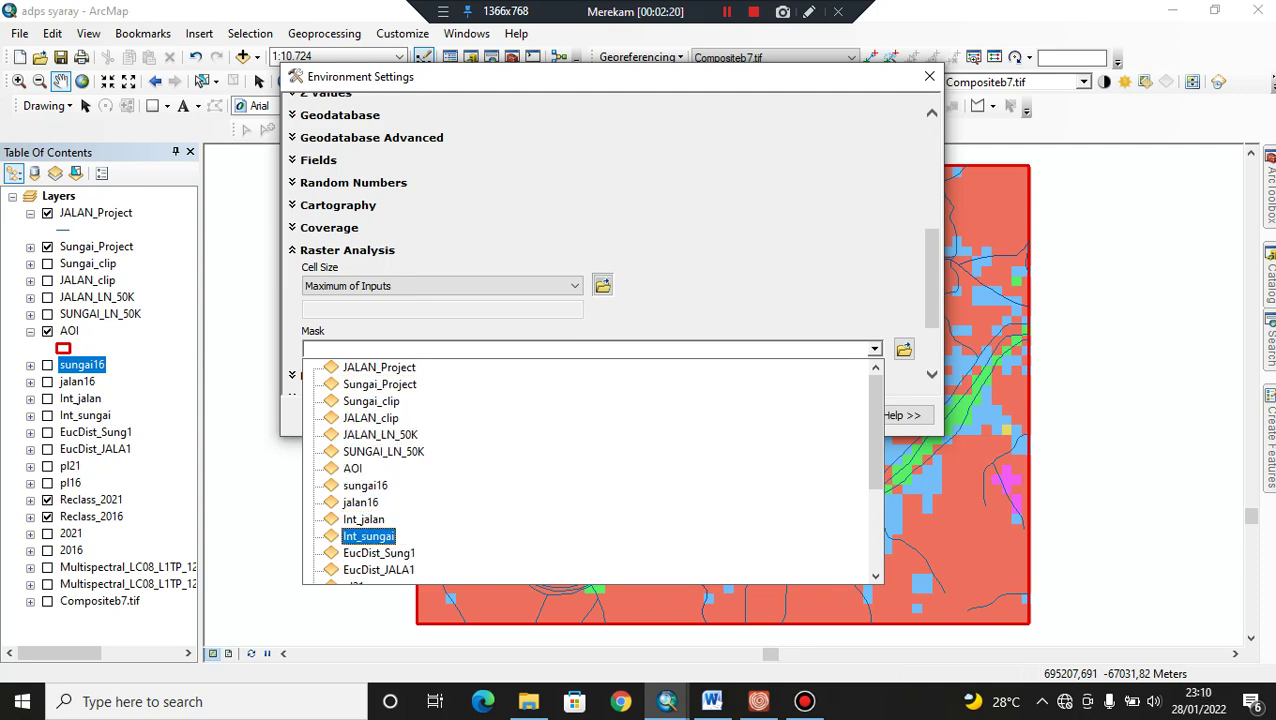
scroll(360, 520, "down", 3)
left_click(374, 485)
left_click(729, 414)
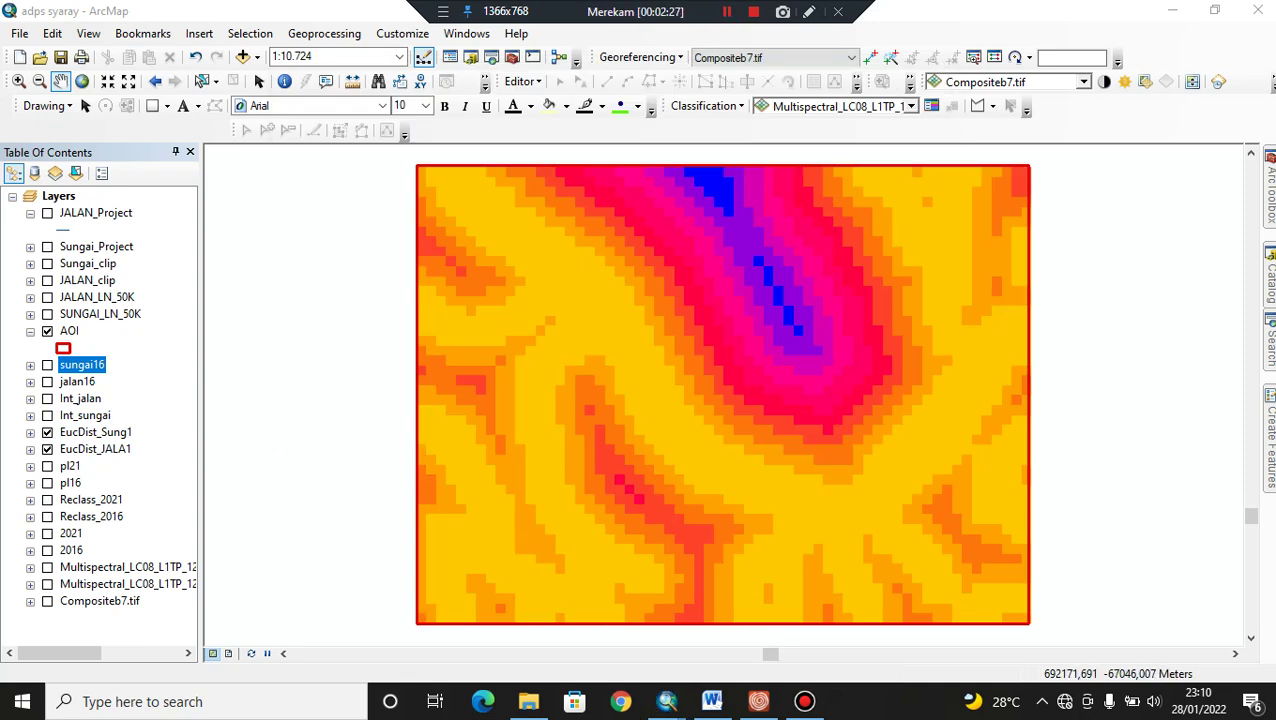
Step: Examine the raster source properties of EucDist_Sung1 and Reclass_2021 to compare their cell size and pixel type
left_click(95, 432)
right_click(95, 432)
left_click(190, 416)
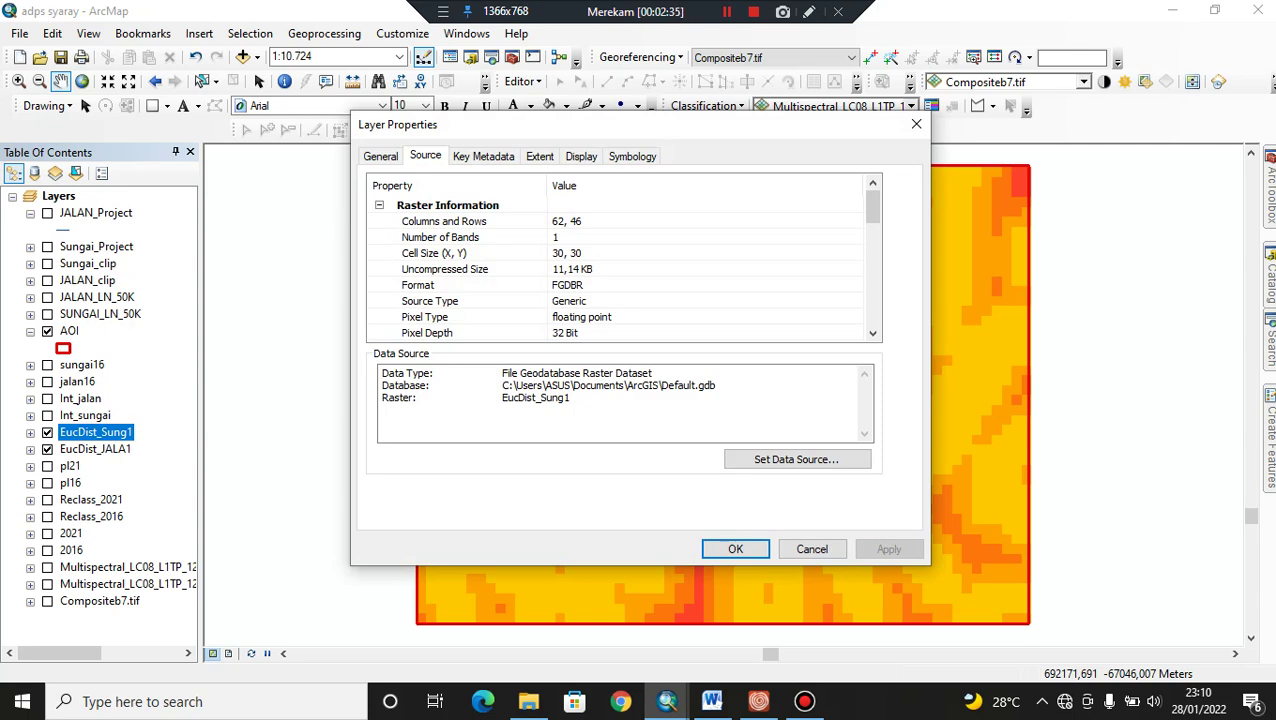
left_click(916, 124)
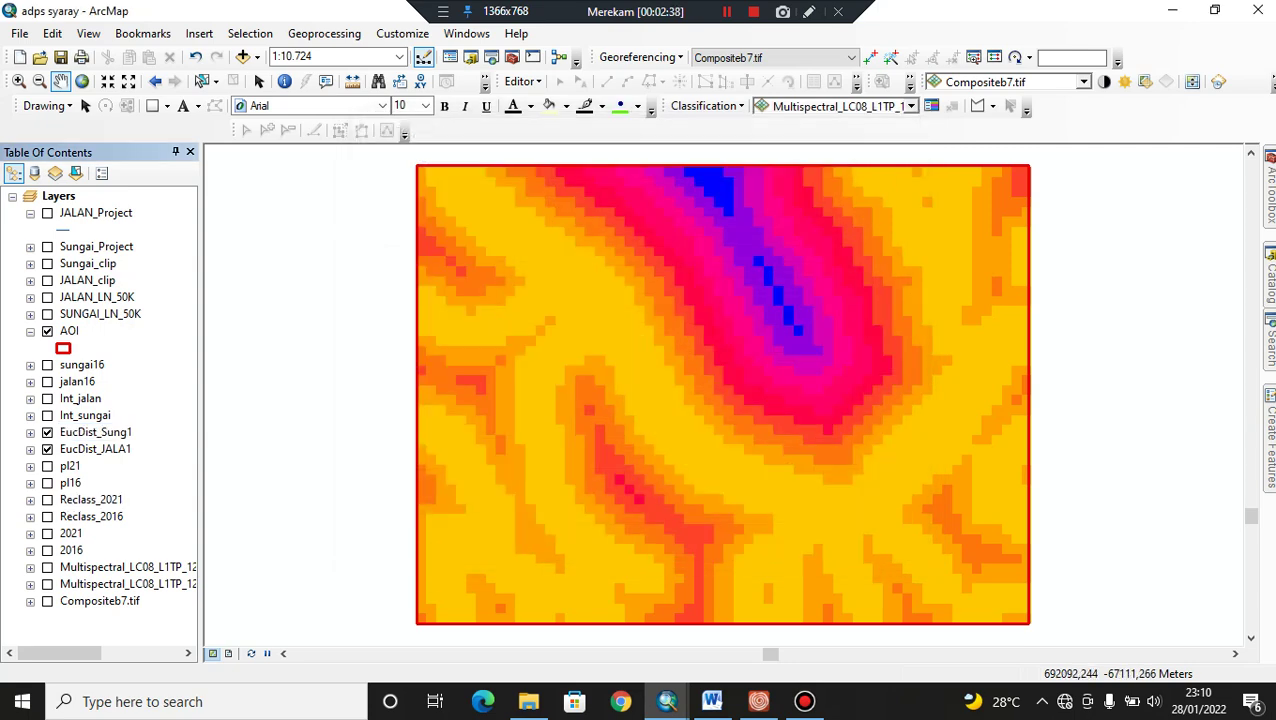
right_click(108, 499)
left_click(160, 487)
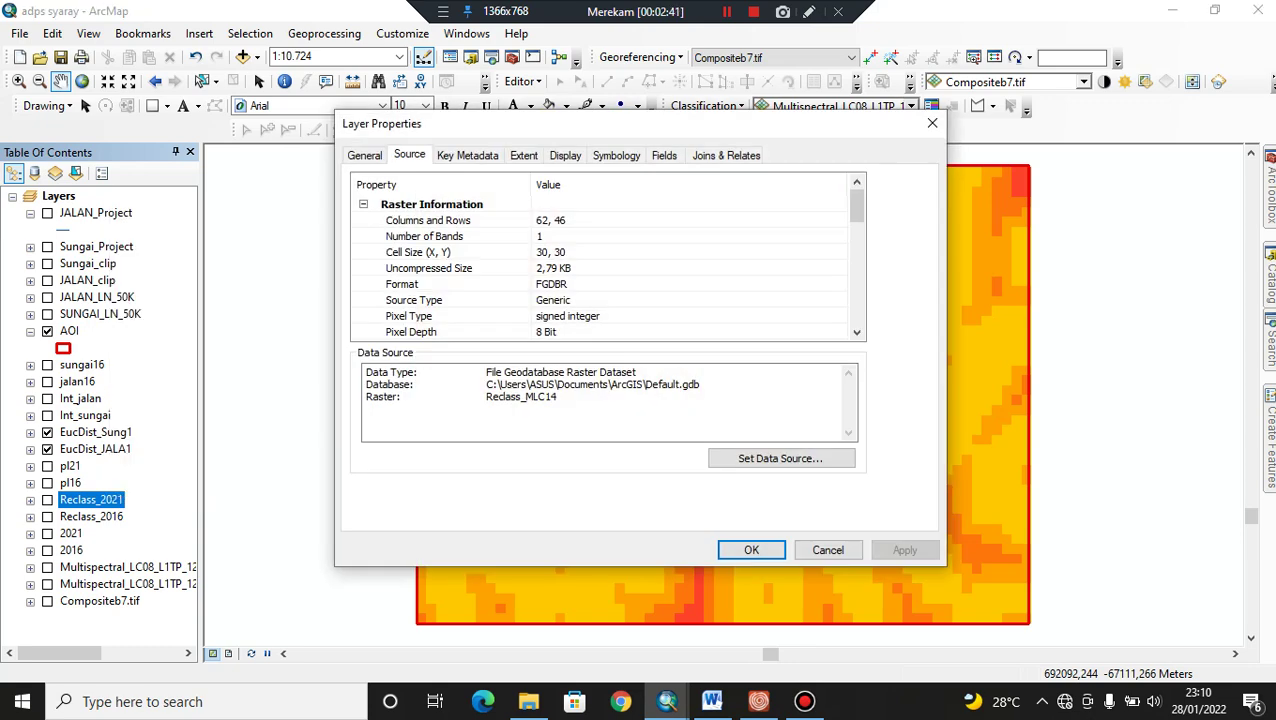
left_click(932, 123)
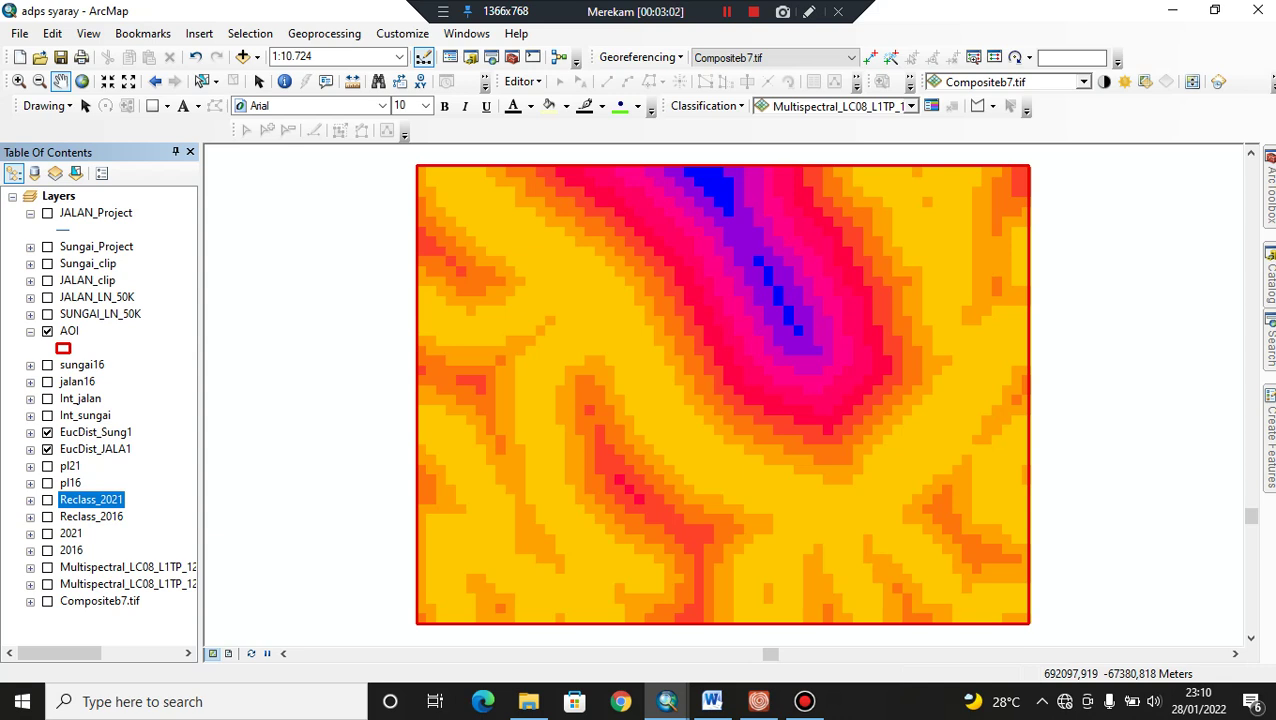
Step: View the Int (3D Analyst) tool found through the tool search and close its dialog
left_click(1270, 346)
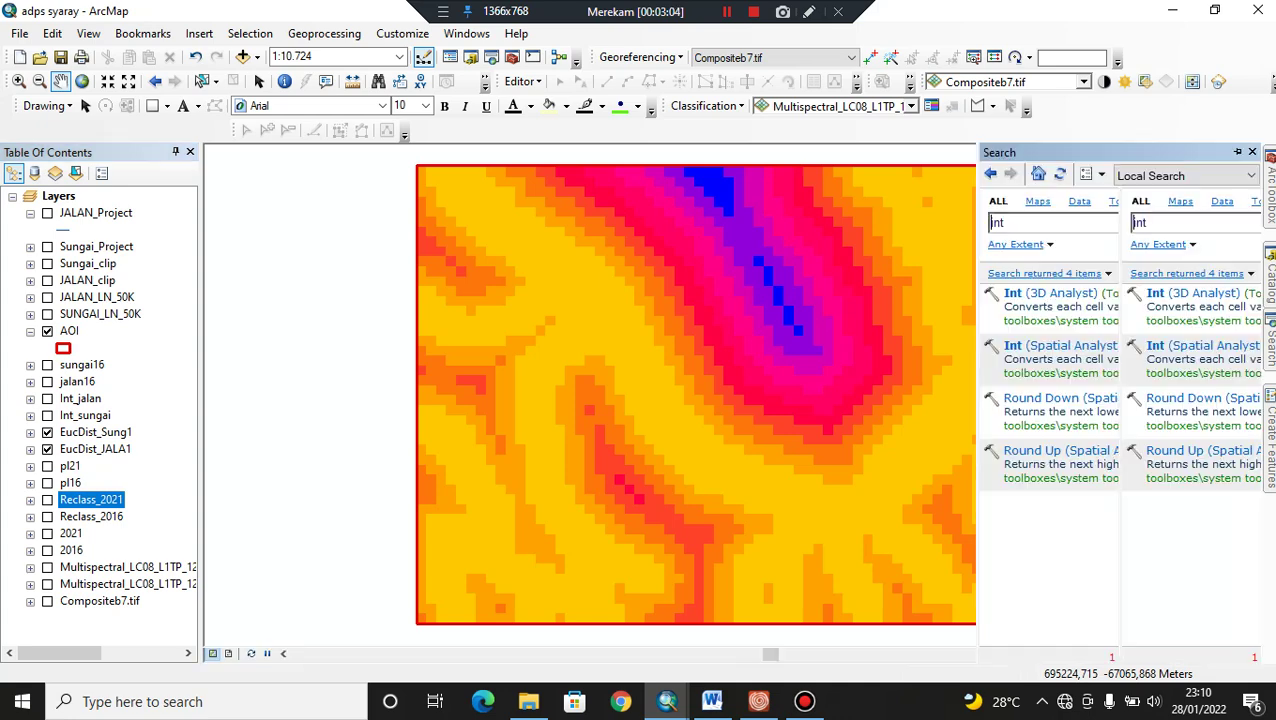
left_click(1013, 293)
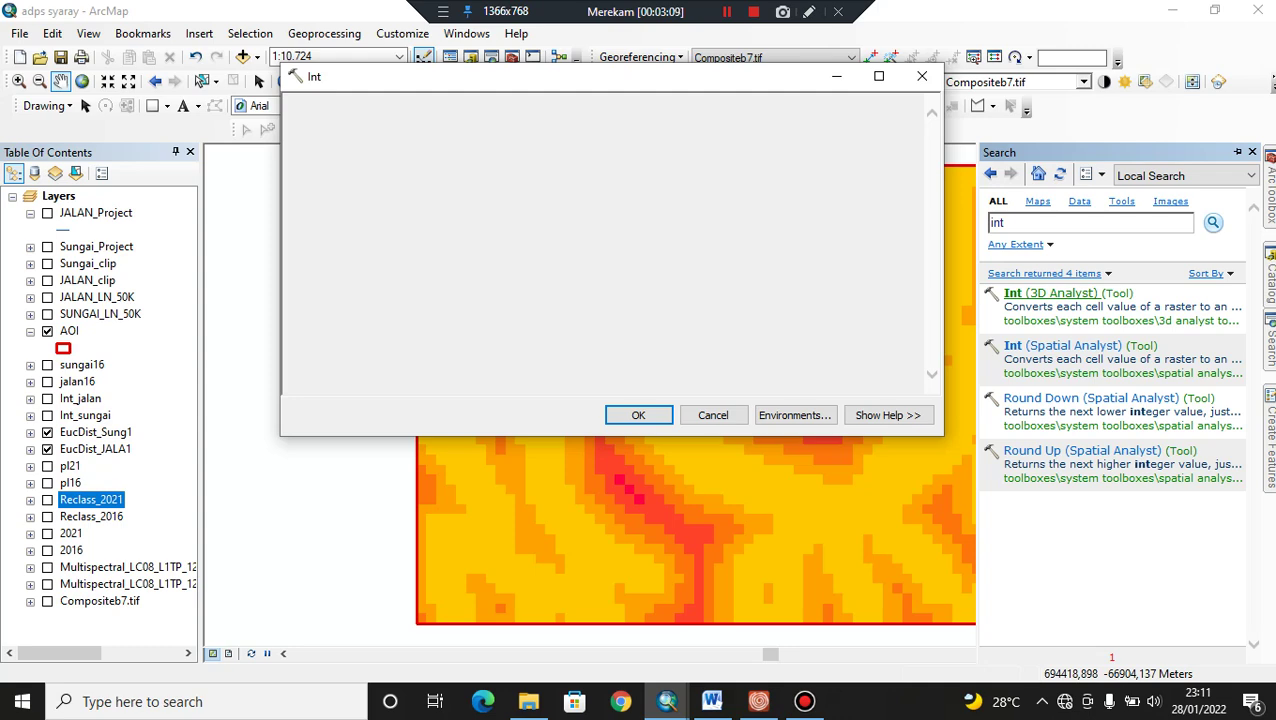
left_click(922, 76)
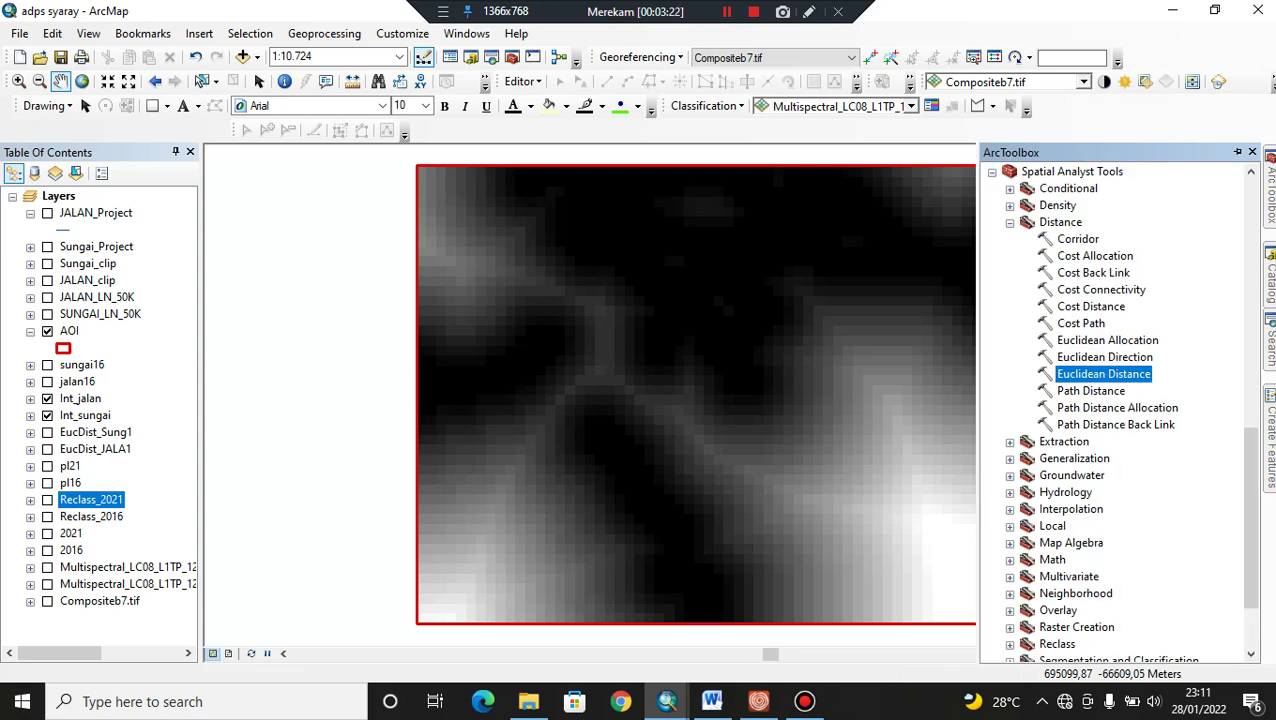
Step: Open the Raster to ASCII tool in the From Raster conversion toolset
scroll(1115, 410, "up", 12)
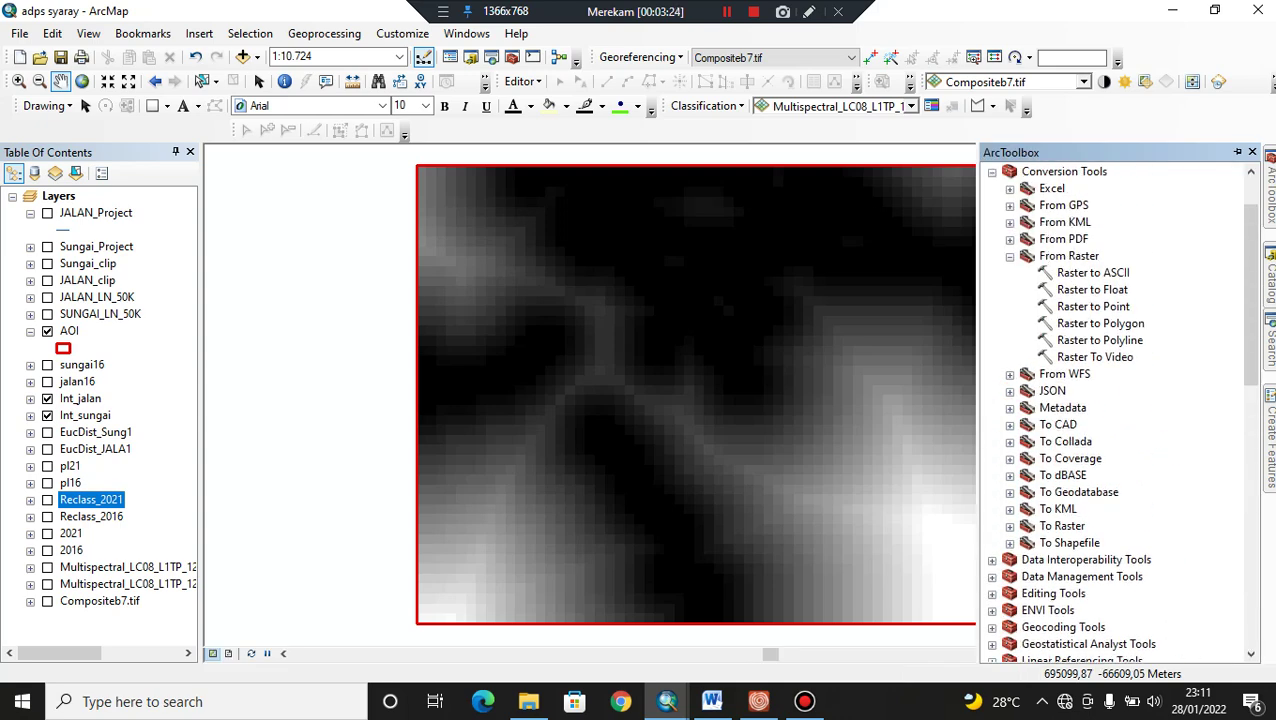
double_click(1093, 272)
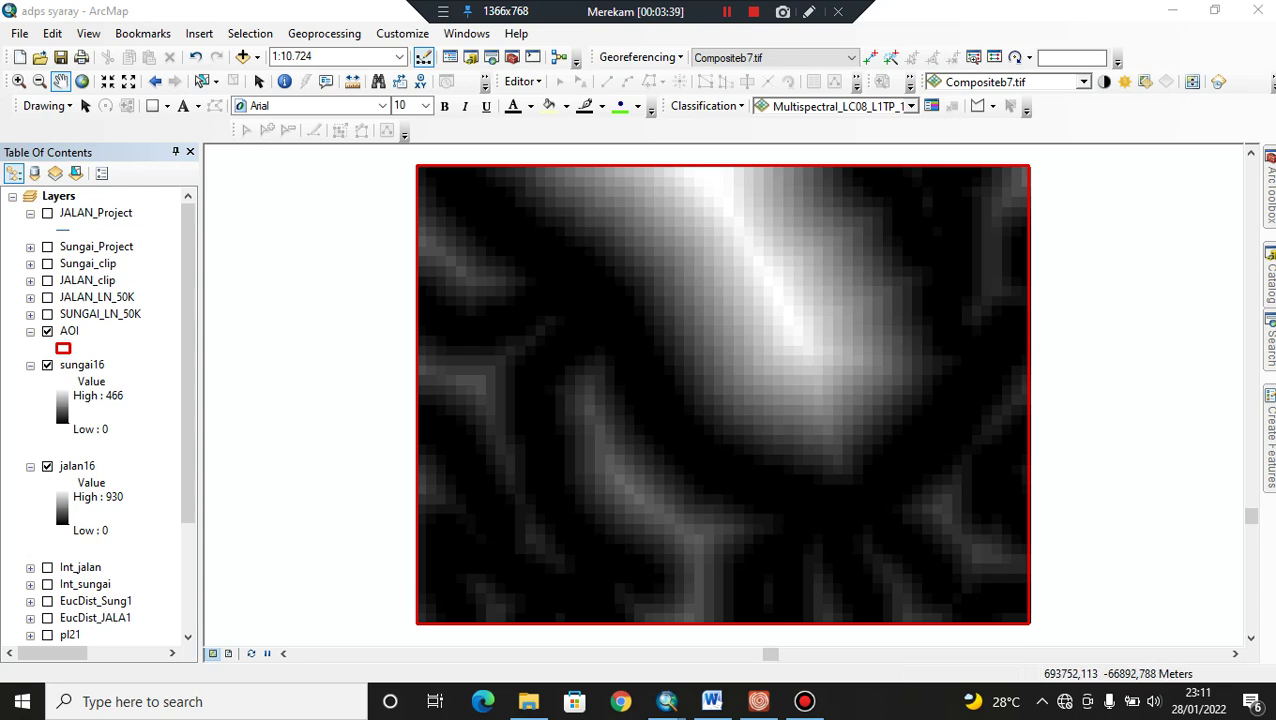
Step: Expand the legends of the pl21 and pl16 layers and turn both layers on
scroll(100, 400, "down", 3)
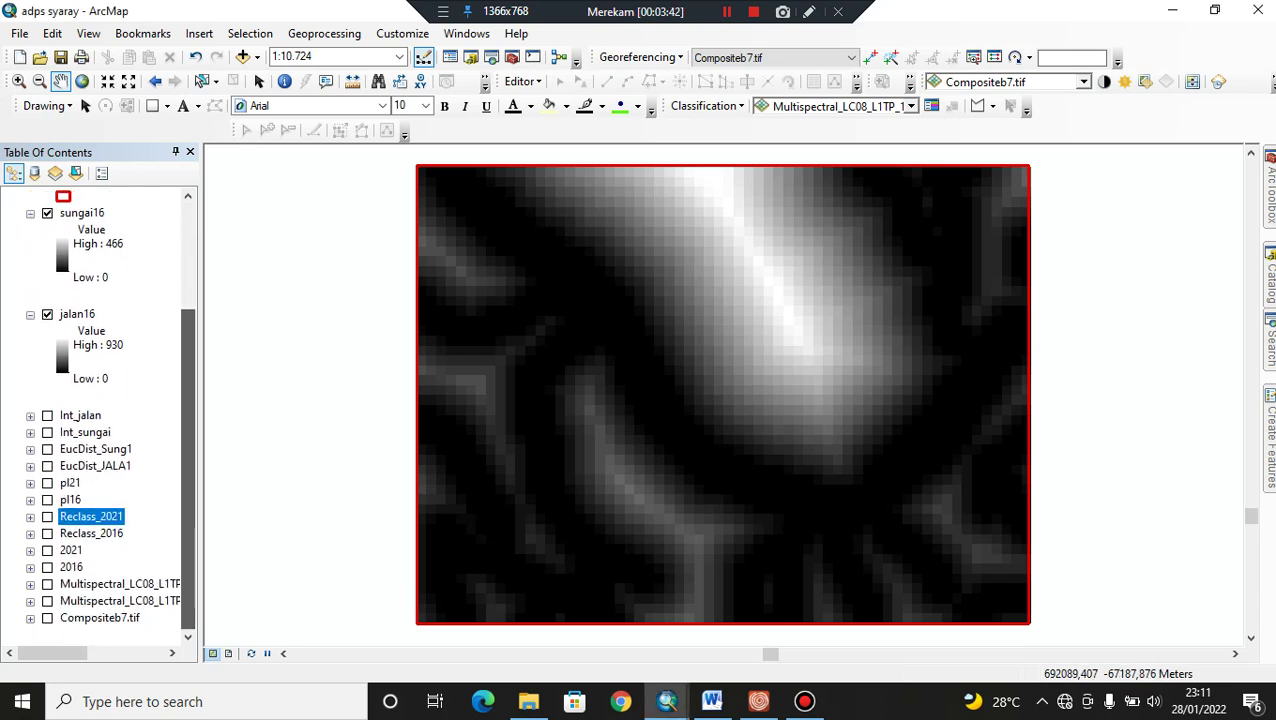
left_click(30, 499)
left_click(30, 483)
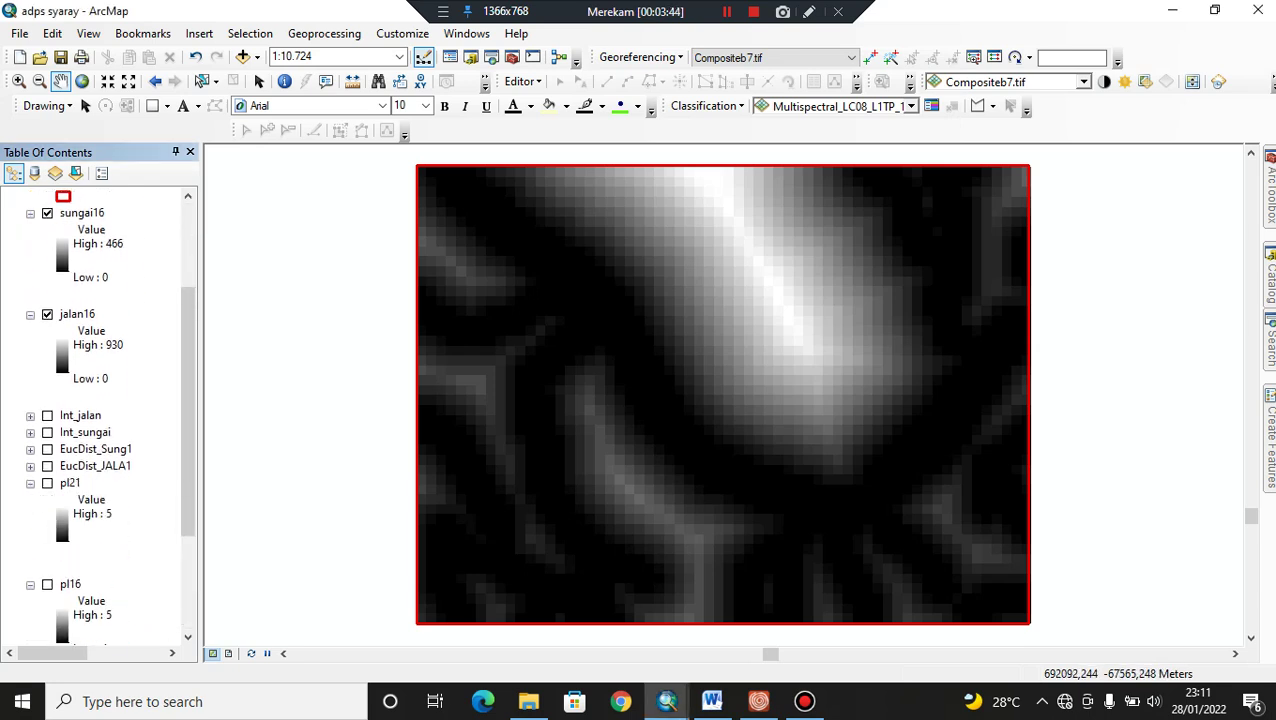
left_click(47, 483)
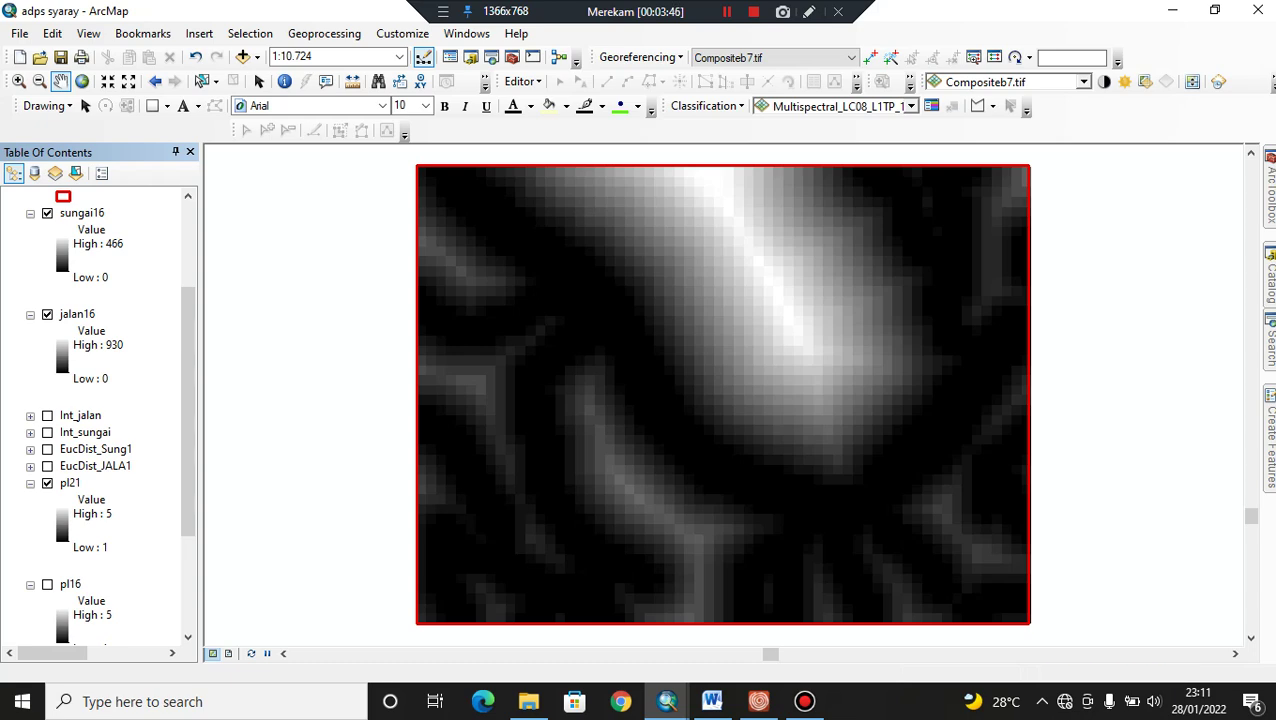
left_click(47, 584)
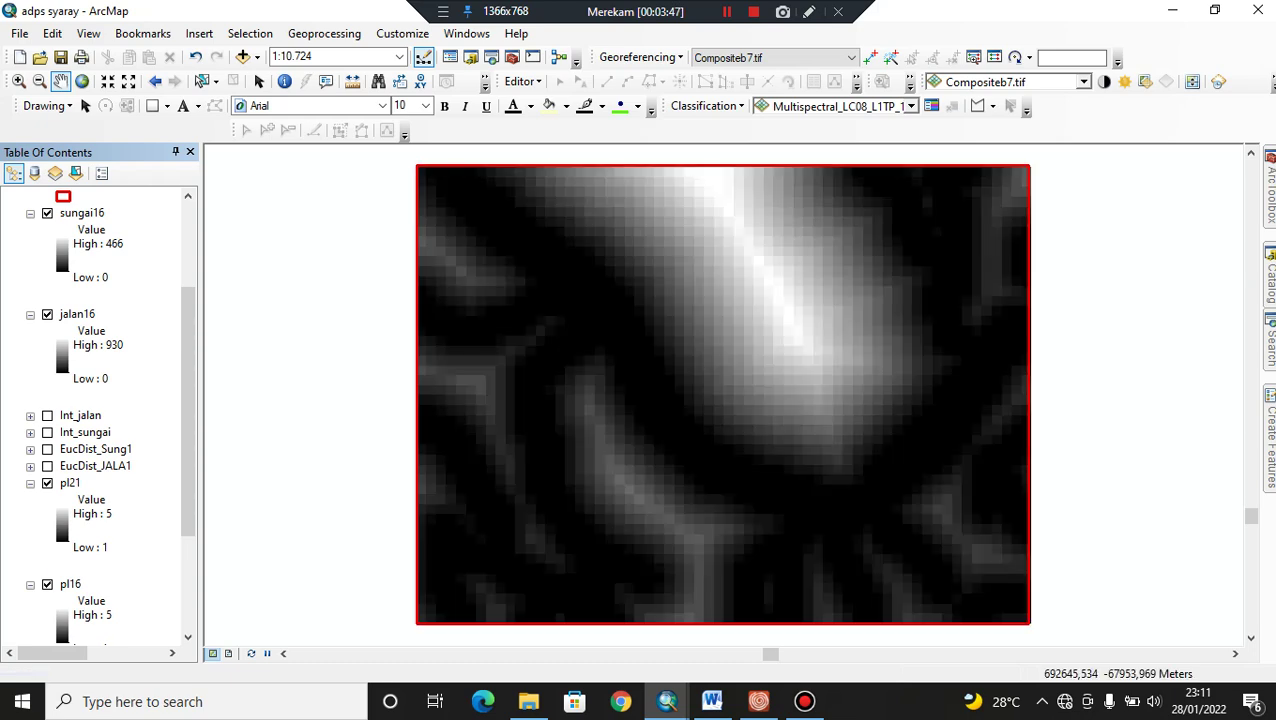
Step: Switch to TerrSet, minimize both open Module Results windows and show the project list
key("alt+Tab")
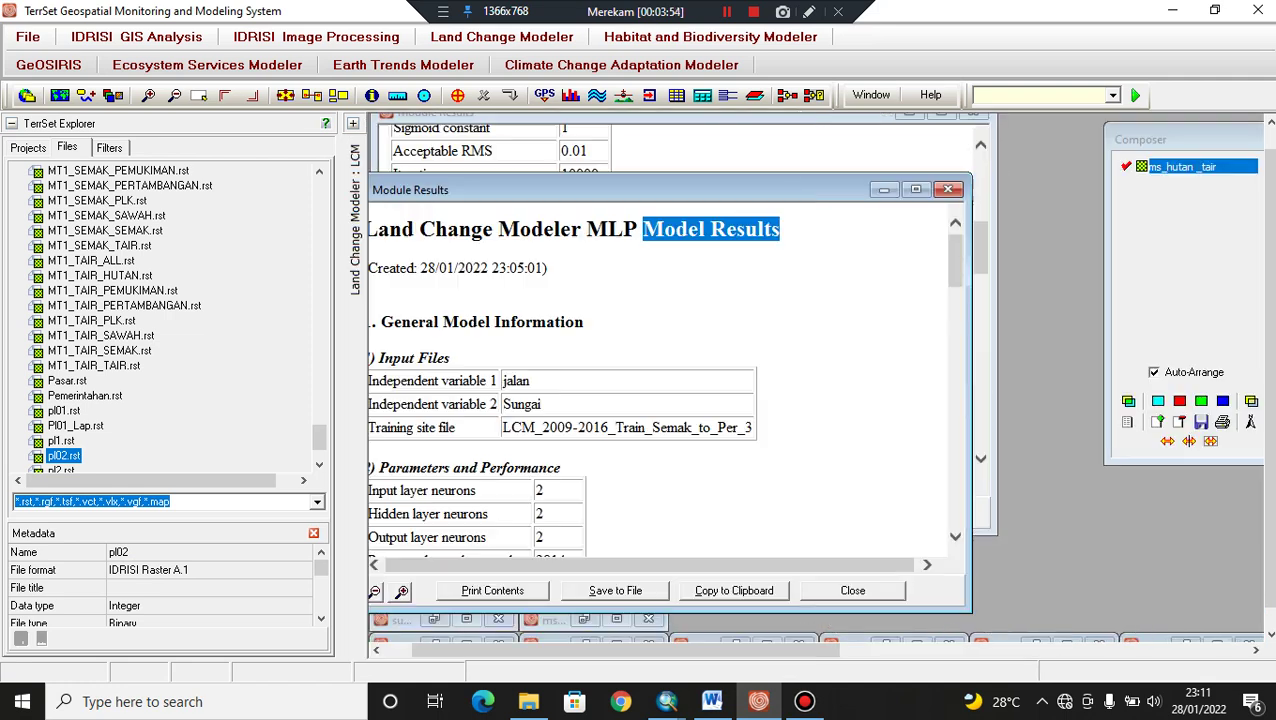
left_click(884, 189)
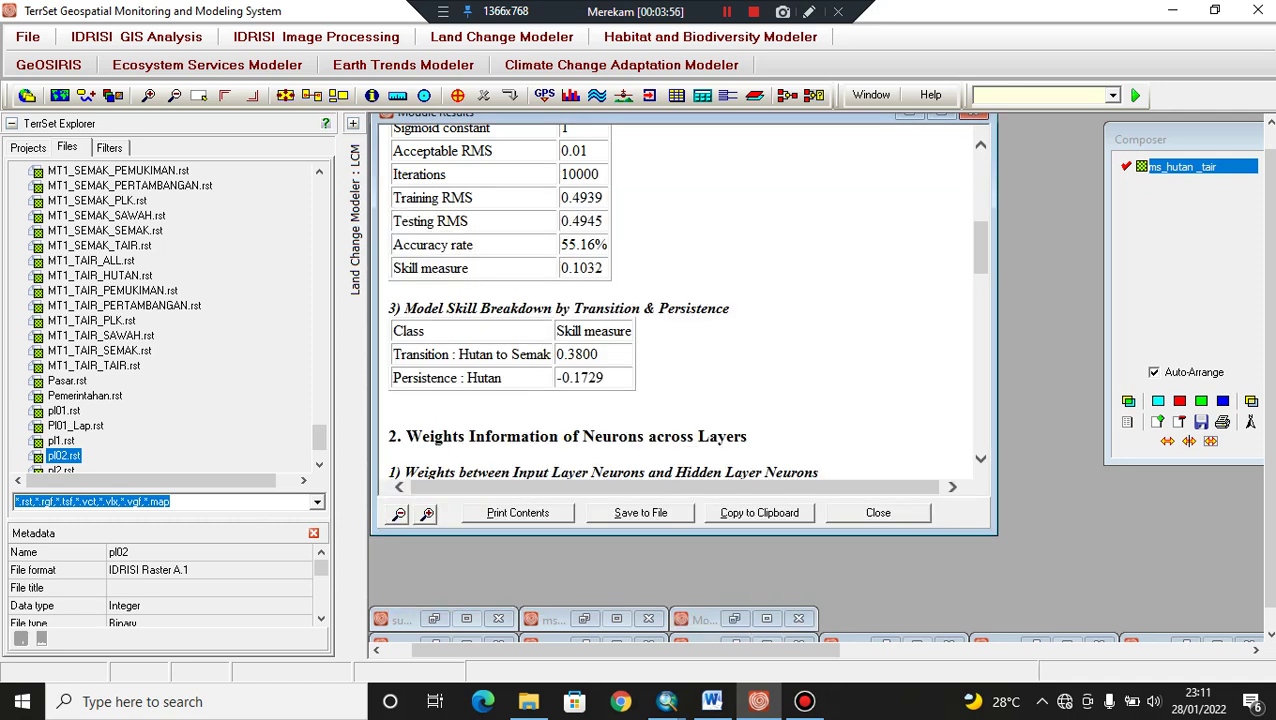
left_click(909, 114)
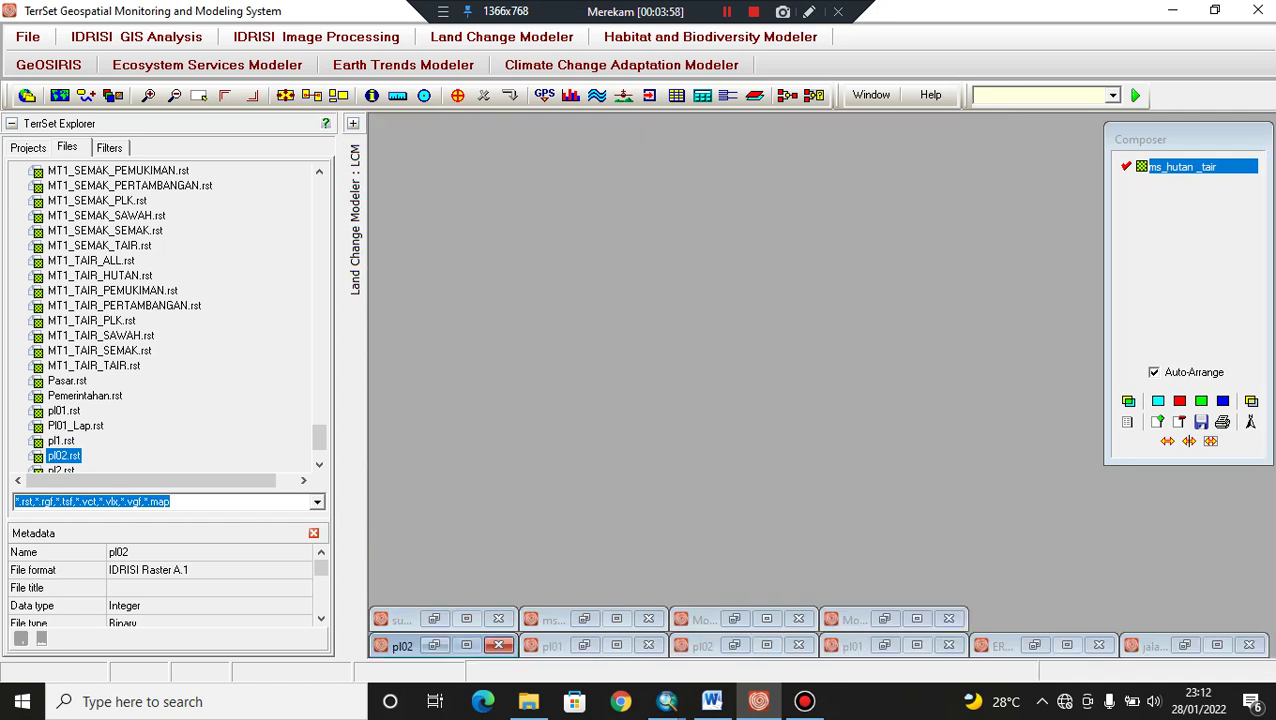
left_click(28, 147)
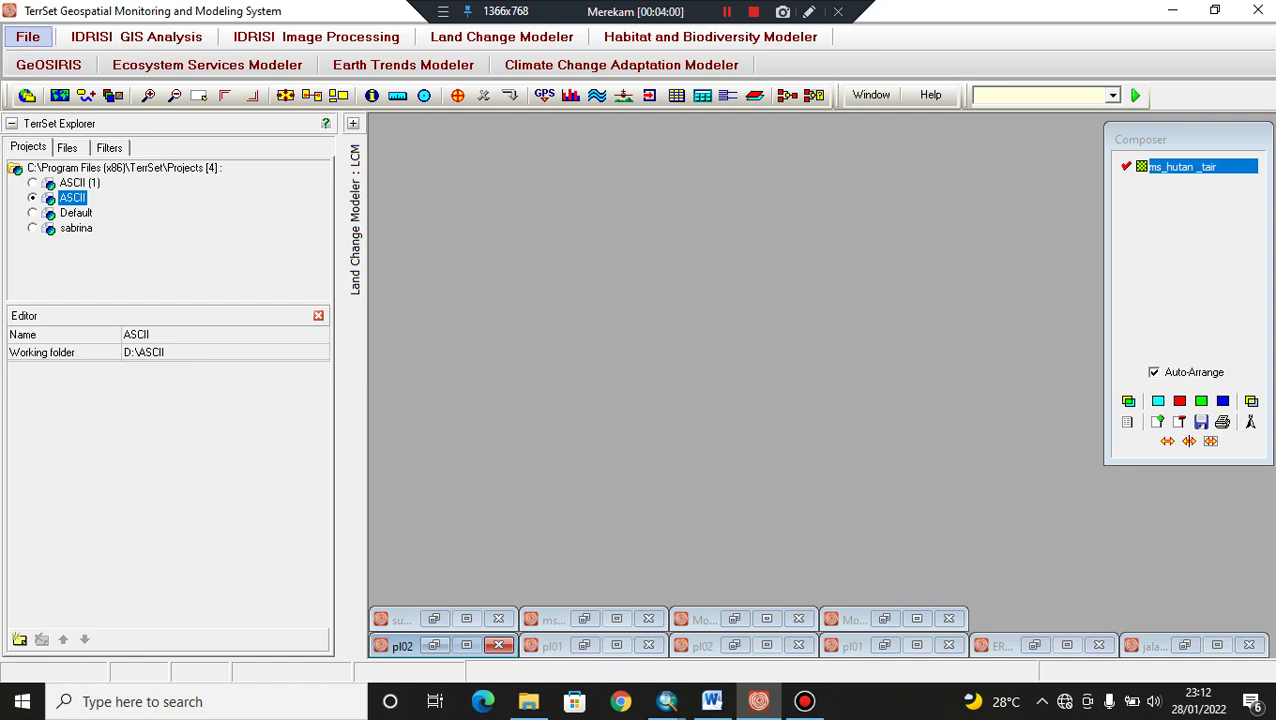
Step: Start the ARCRASTER import for ESRI formats and choose conversion from ArcInfo raster ASCII format to Idrisi
left_click(28, 36)
mouse_move(54, 87)
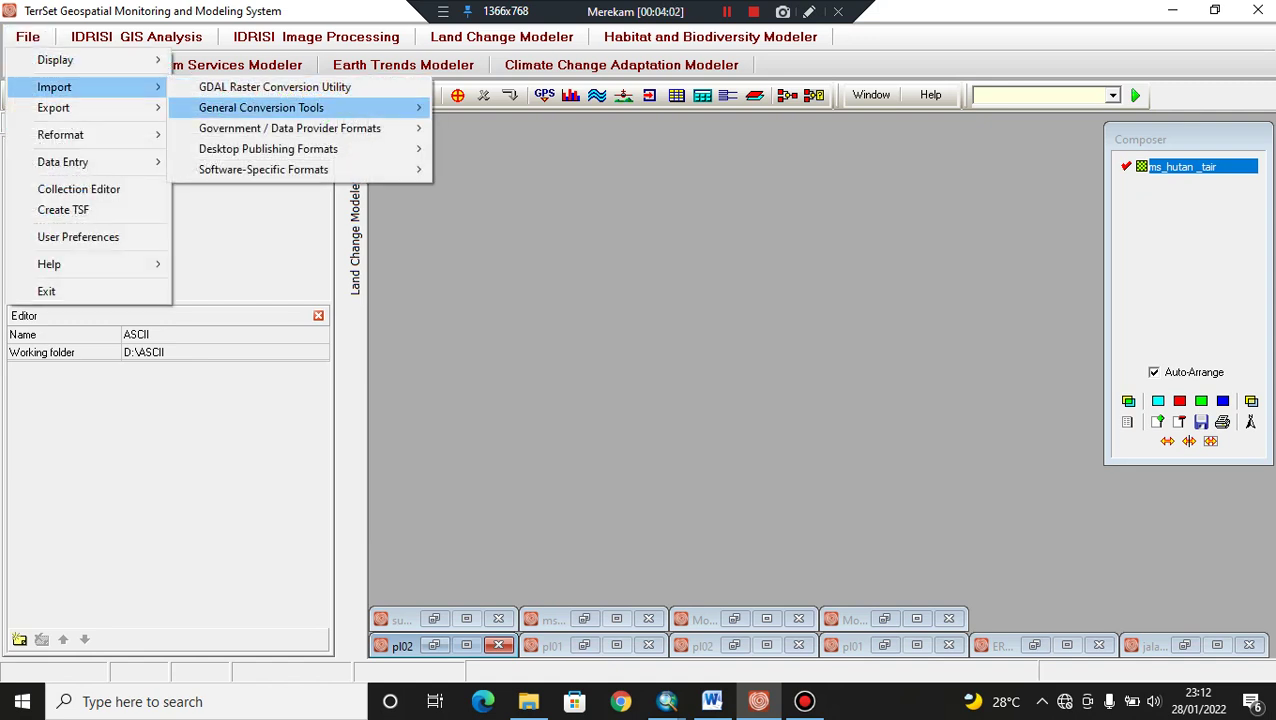
mouse_move(263, 169)
mouse_move(491, 169)
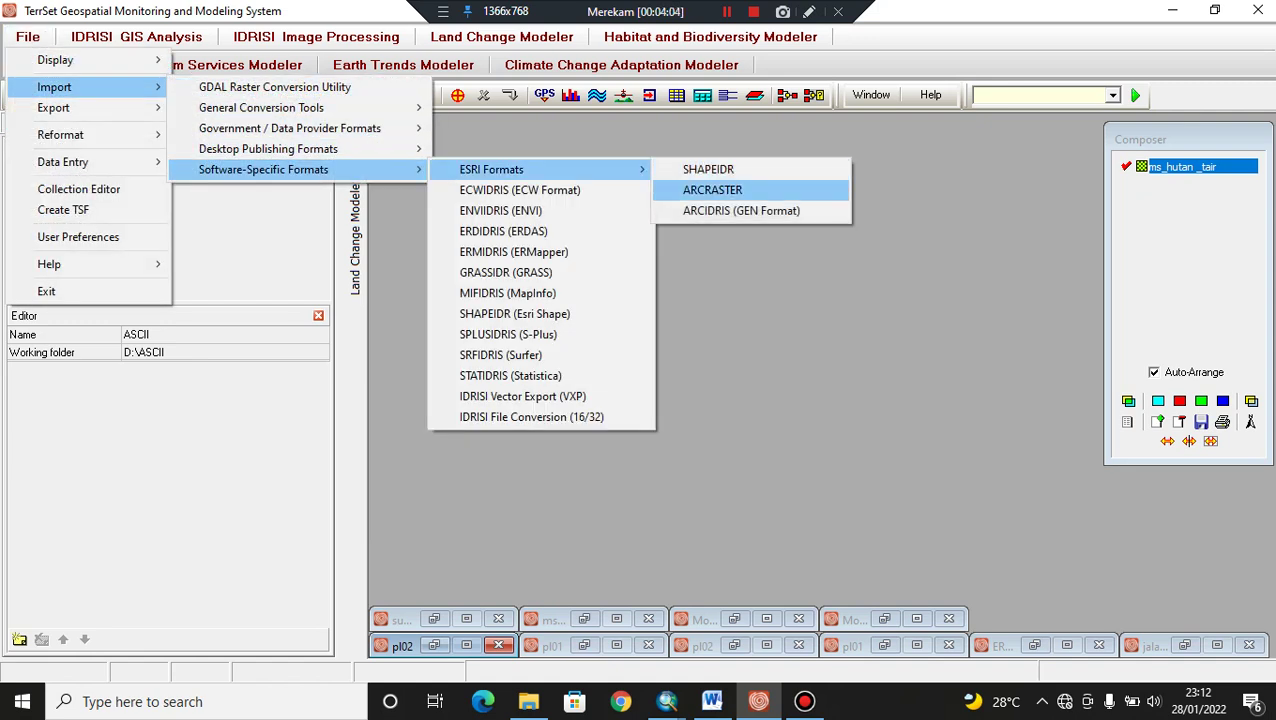
left_click(712, 189)
left_click(650, 433)
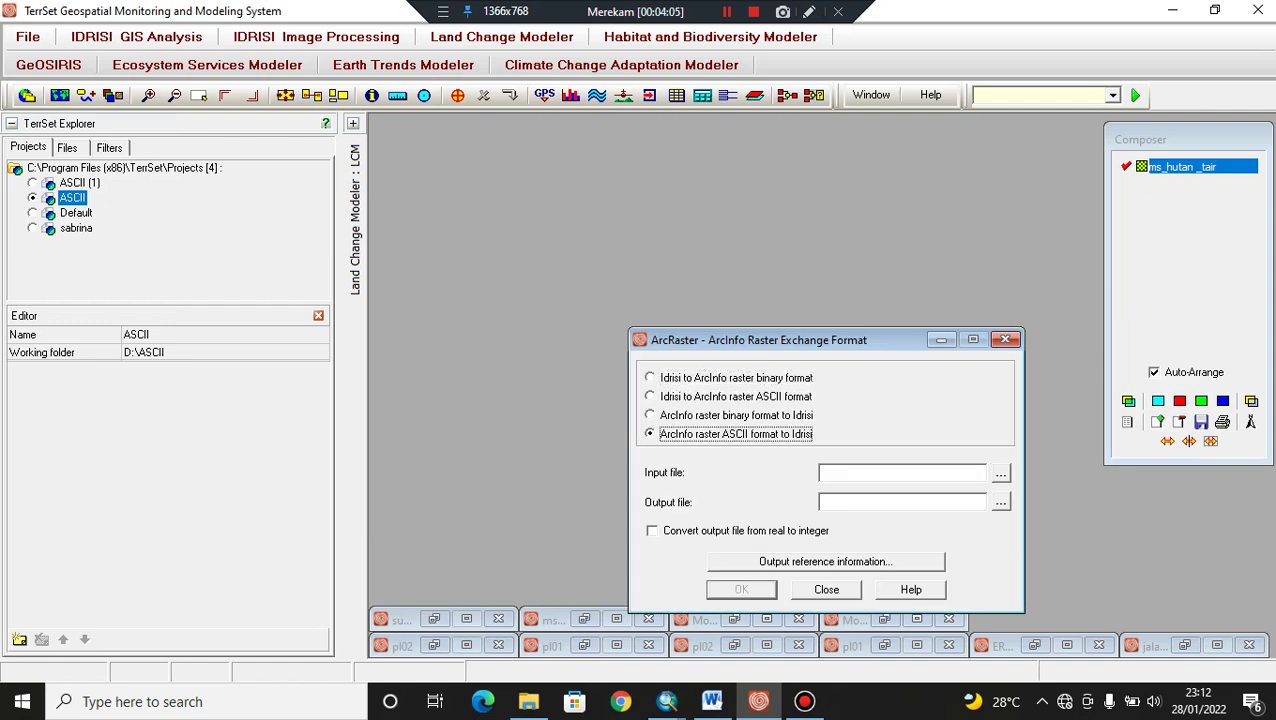
Step: Choose pl1.asc from the D:\ASCII folder as the input file for the ArcRaster conversion
left_click(1001, 474)
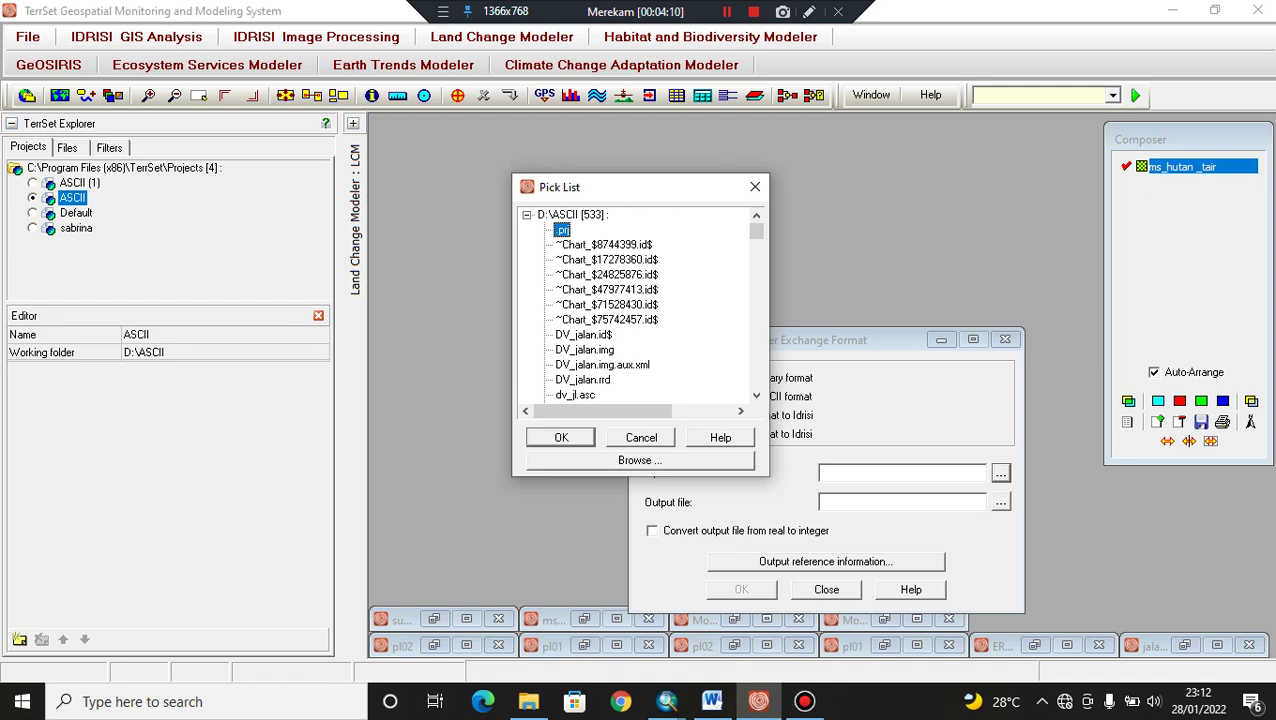
left_click(727, 11)
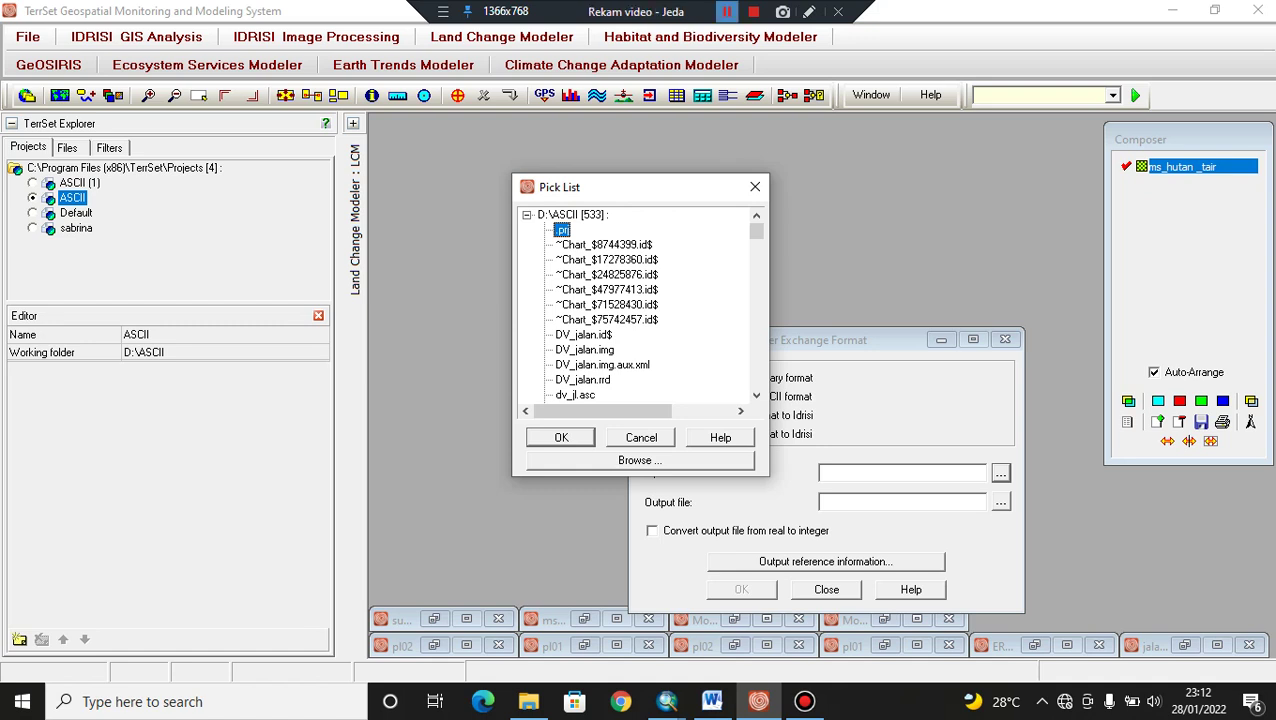
left_click(727, 11)
scroll(640, 305, "down", 4)
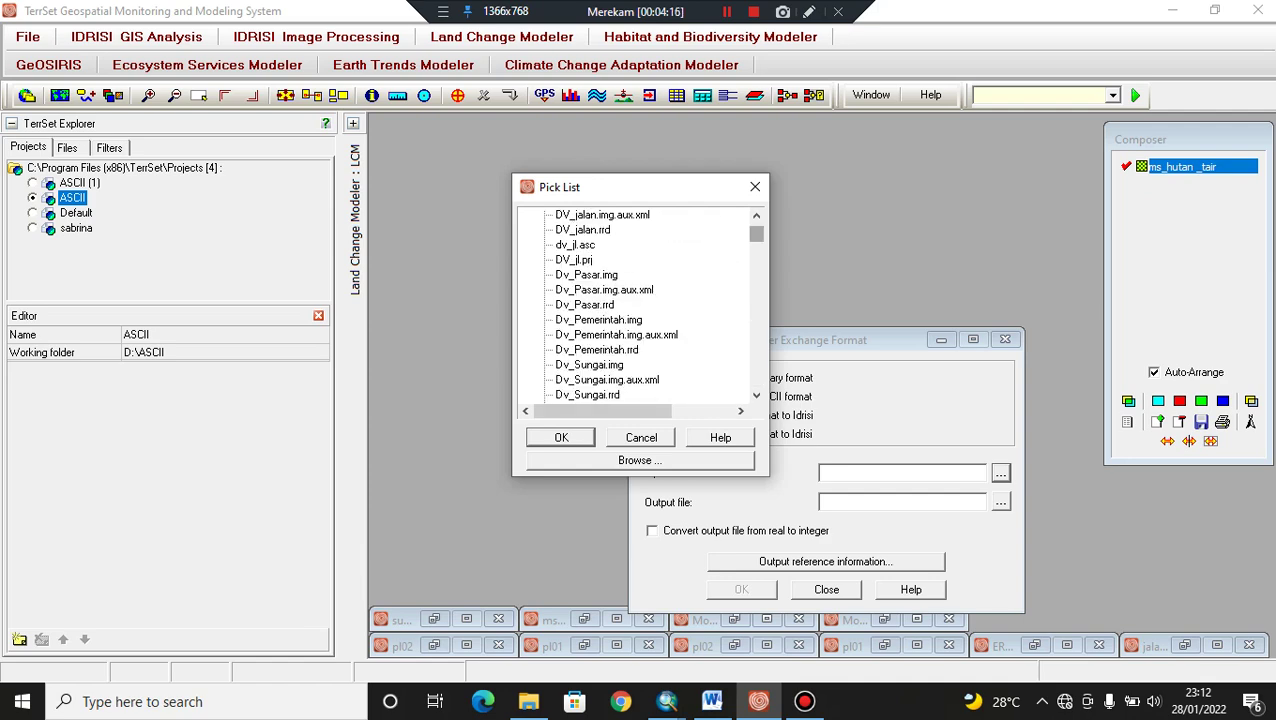
scroll(640, 305, "down", 20)
scroll(640, 305, "up", 6)
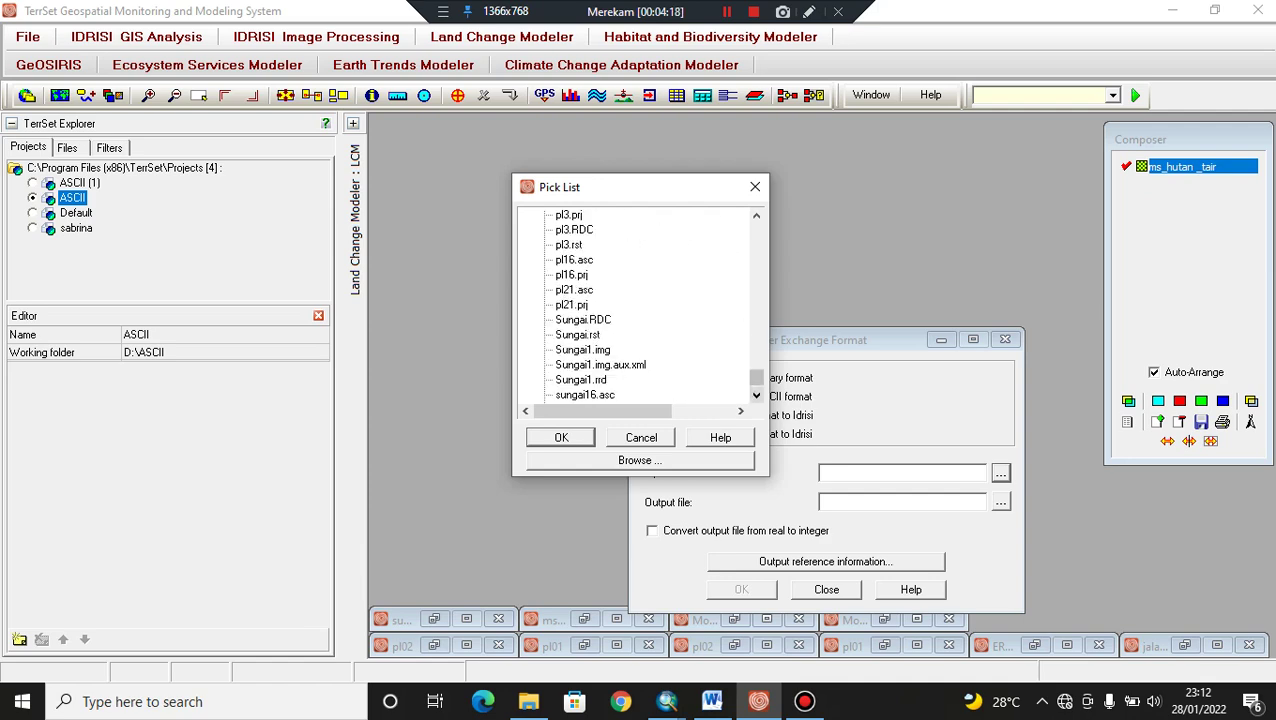
scroll(640, 305, "up", 3)
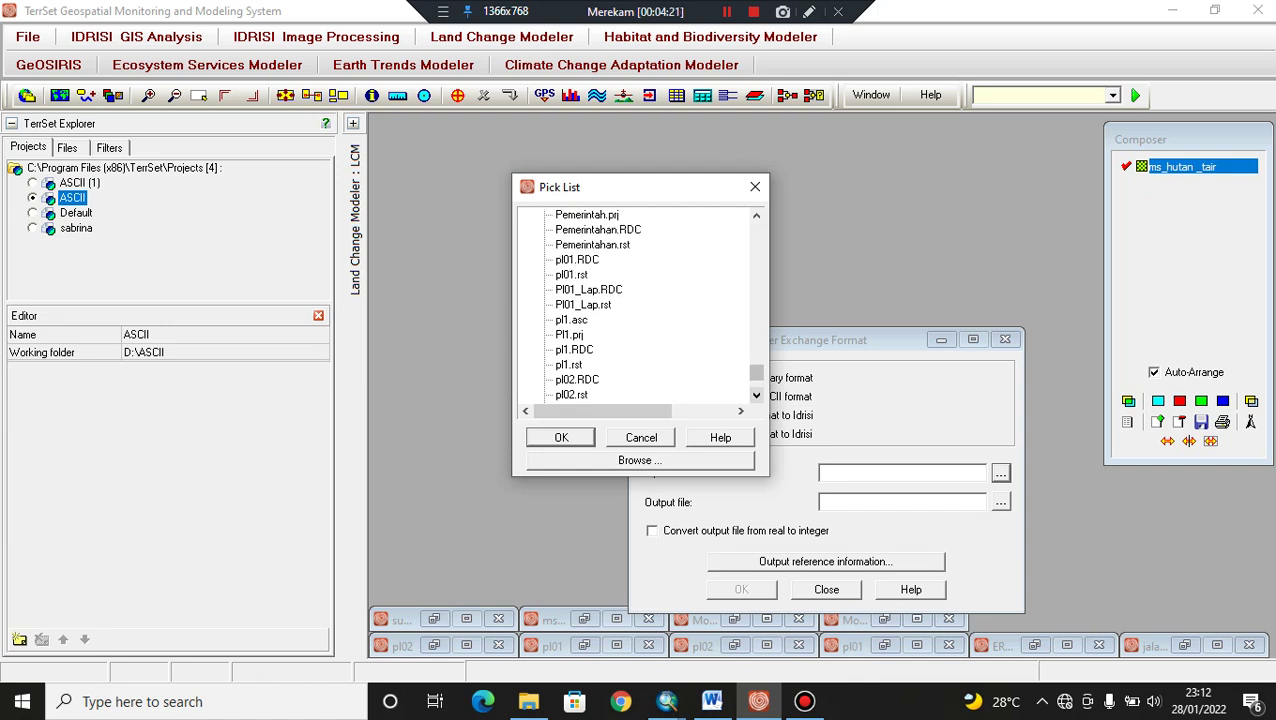
left_click(571, 320)
left_click(561, 437)
Step: Name the output file paaa1 and enable conversion of the output from real to integer
left_click(900, 502)
type("paaa")
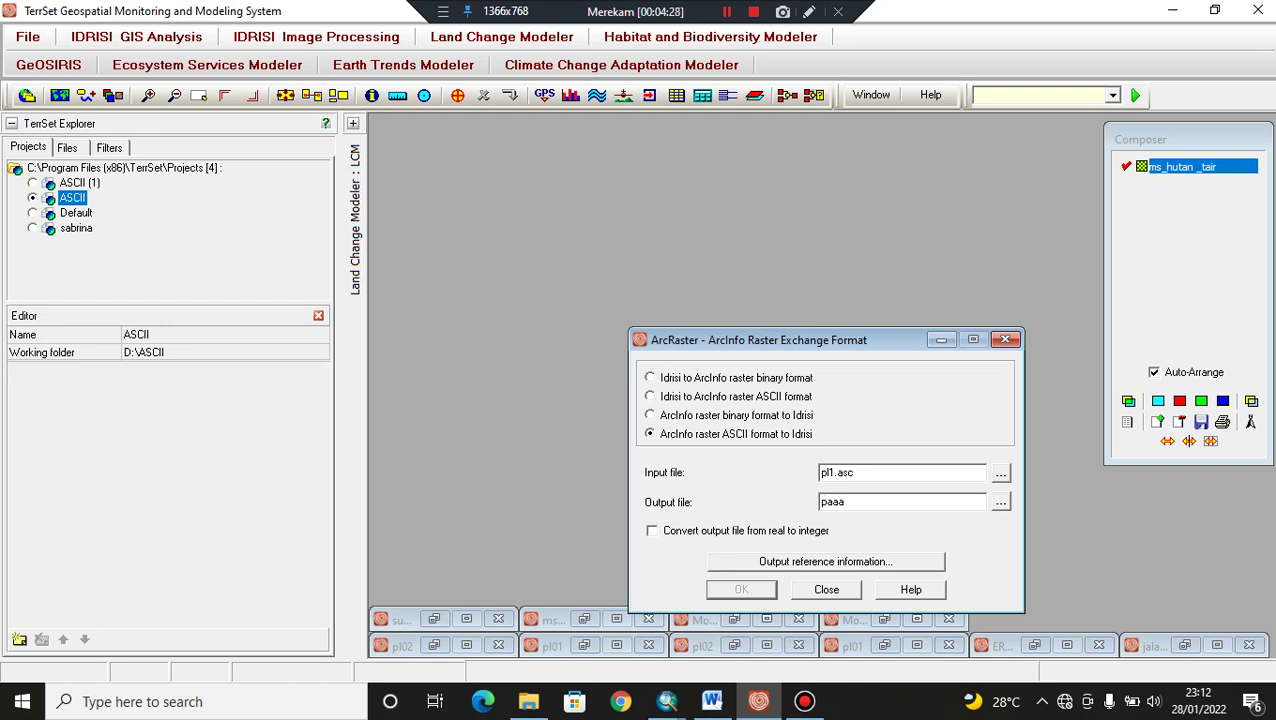
type("1")
left_click(652, 531)
Step: Set the output reference system to UTM-47S with metres as units, accept it and run the conversion
left_click(825, 561)
left_click(618, 322)
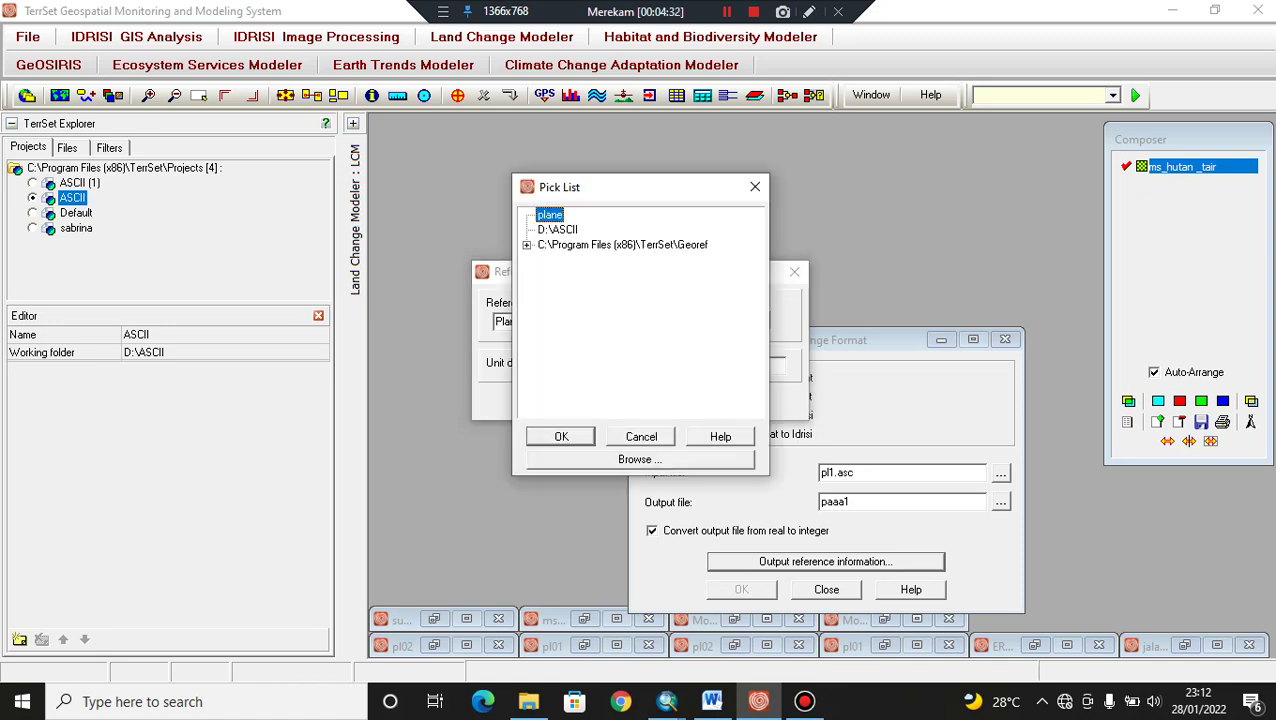
left_click(526, 245)
left_click_drag(756, 231, 756, 388)
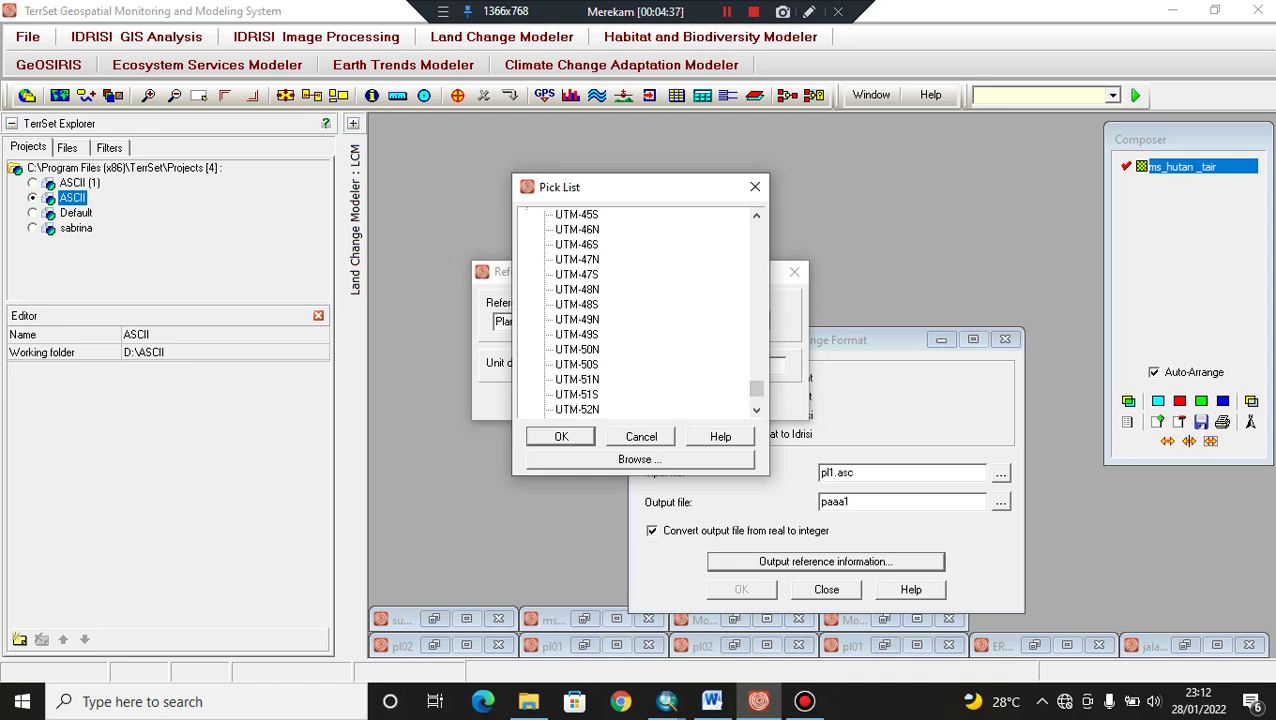
left_click(576, 274)
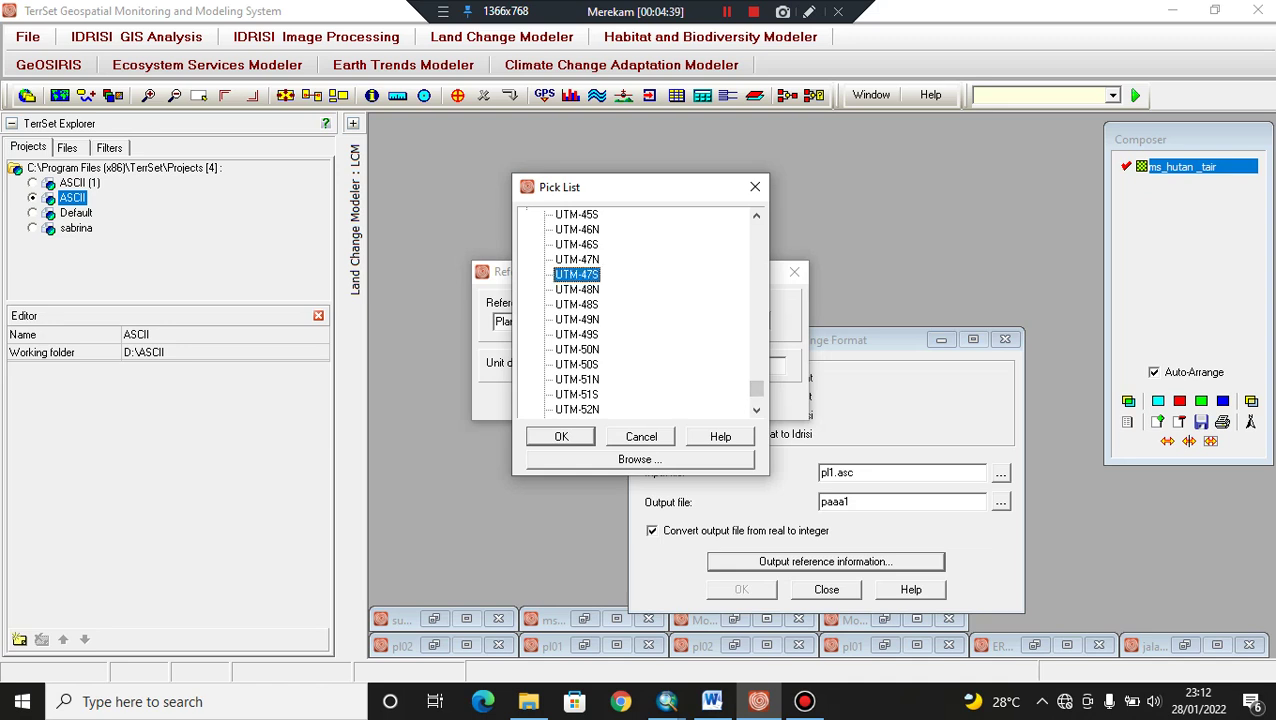
key("Return")
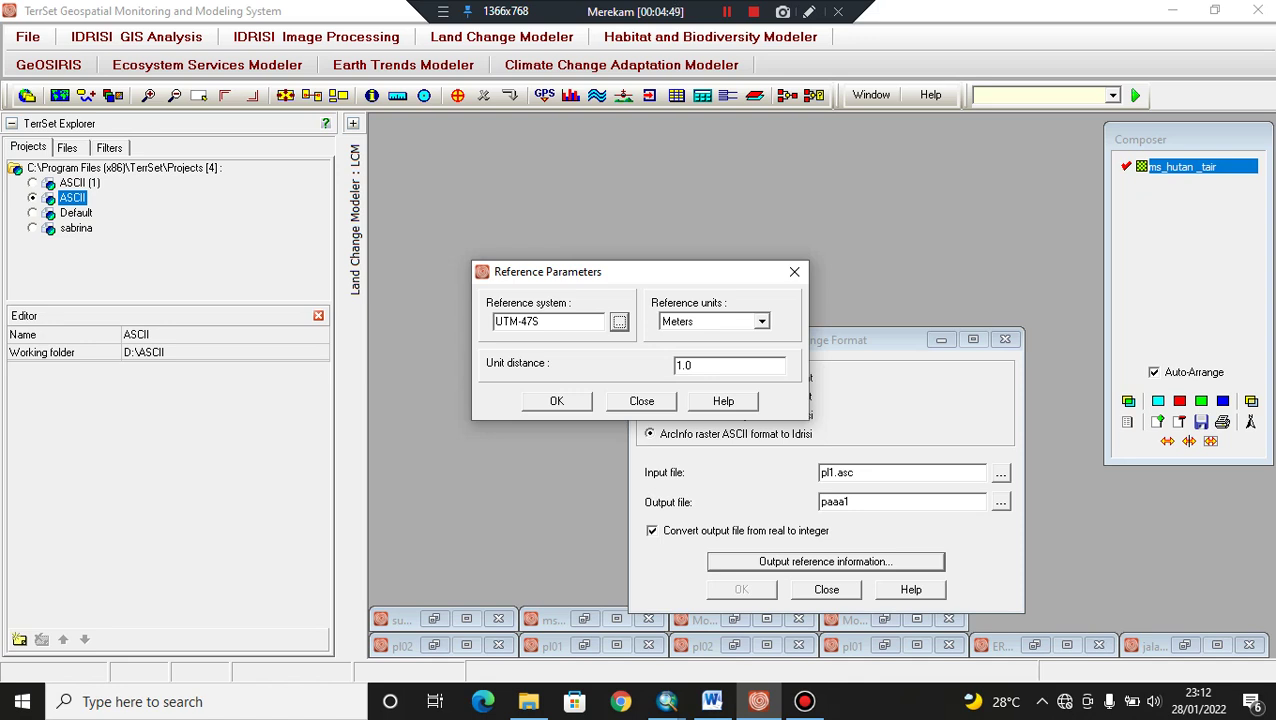
left_click(556, 401)
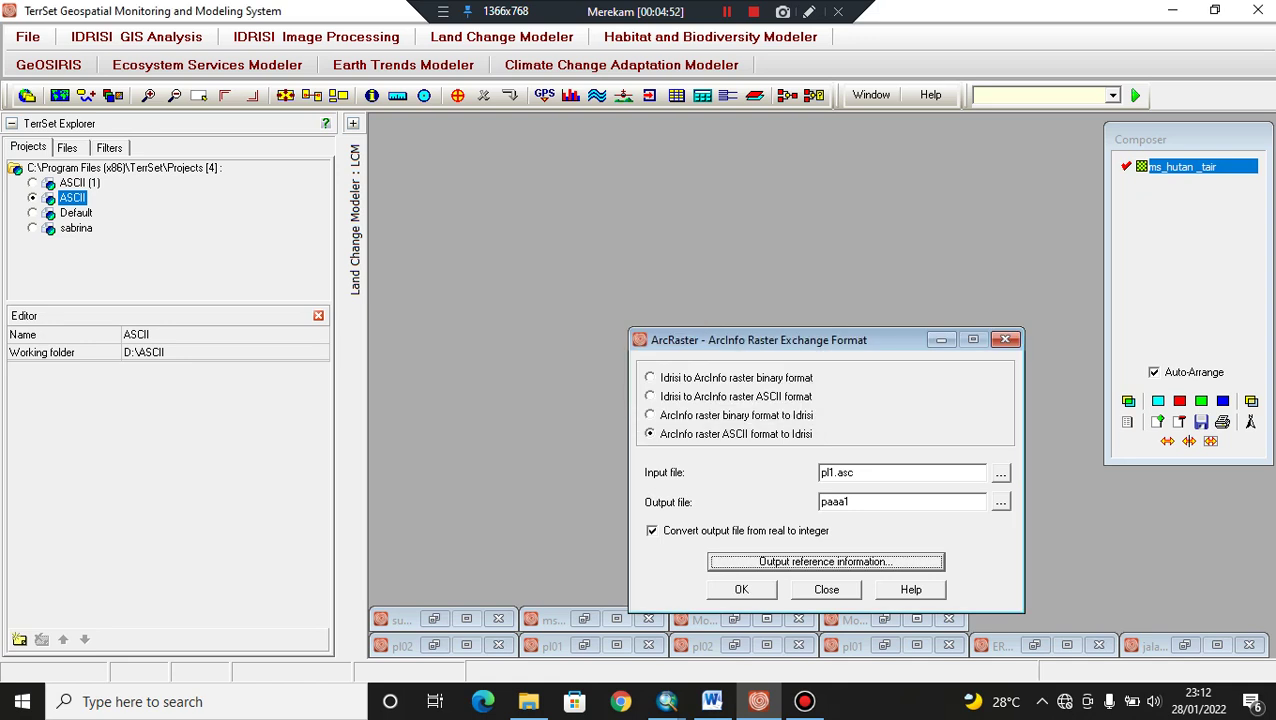
left_click(741, 590)
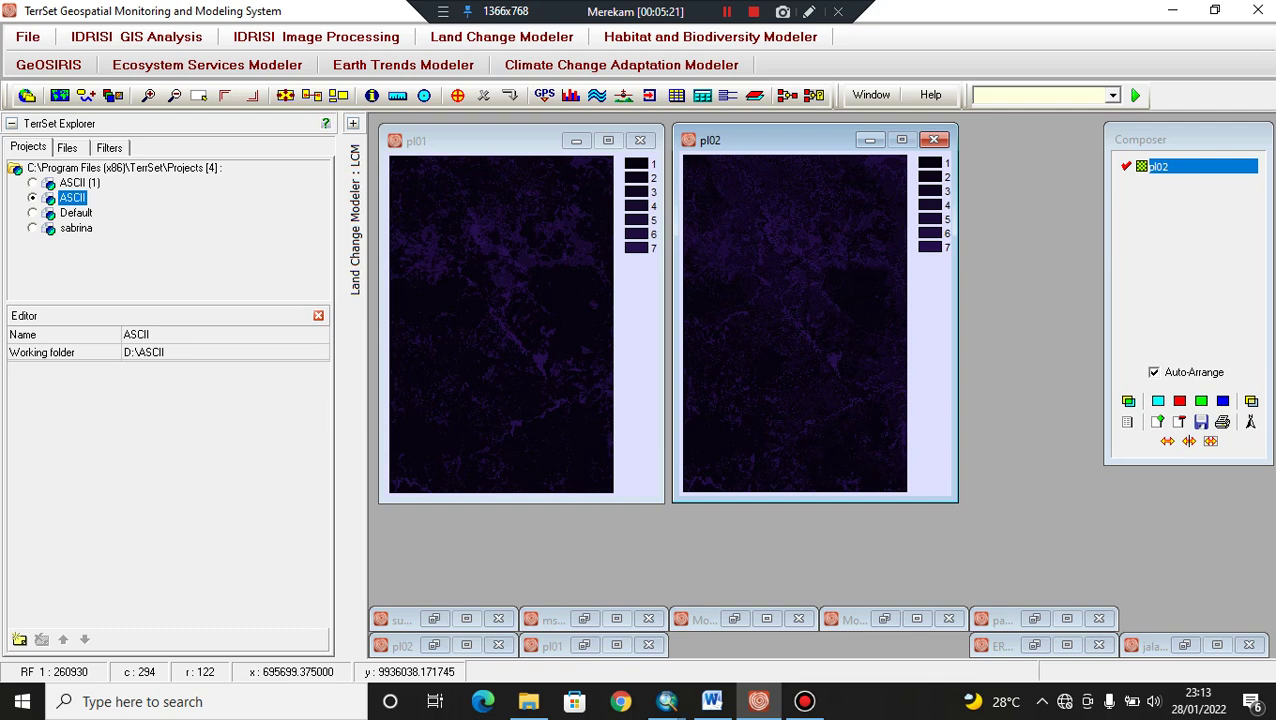
Step: Minimize the pl02 and pl01 land cover maps and restore the ERDIDRIS conversion window
left_click(869, 140)
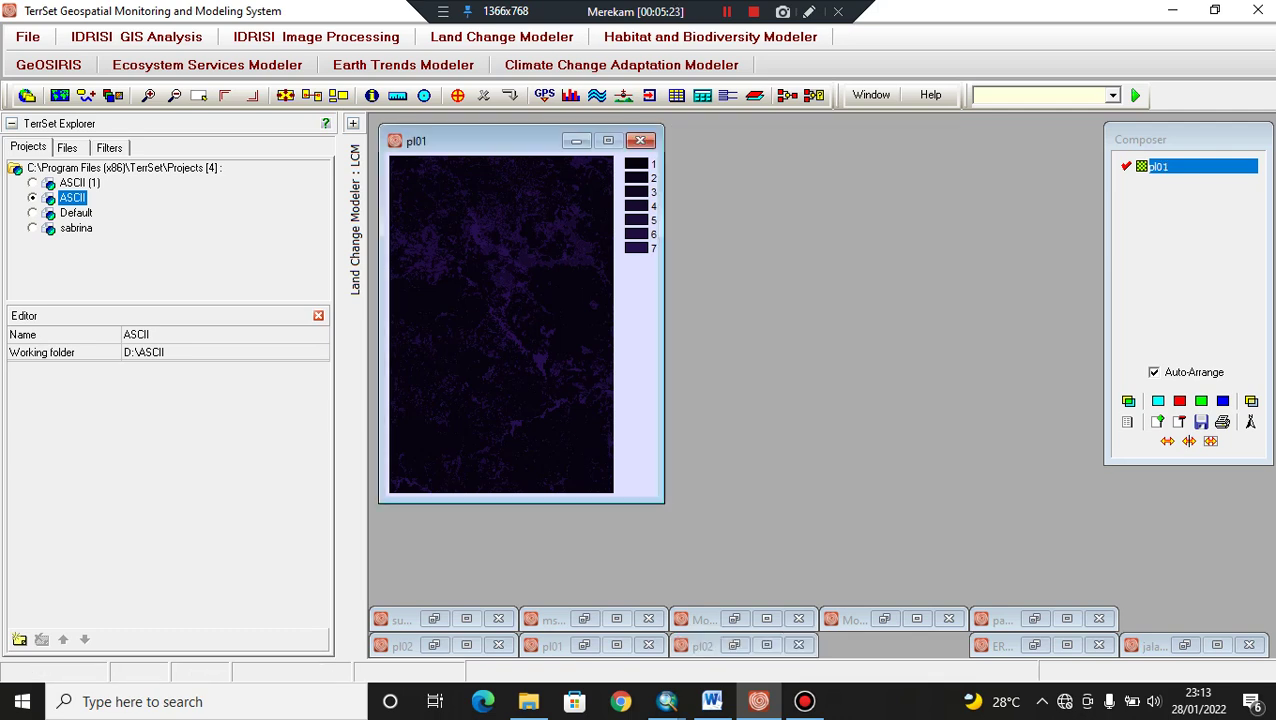
left_click(576, 141)
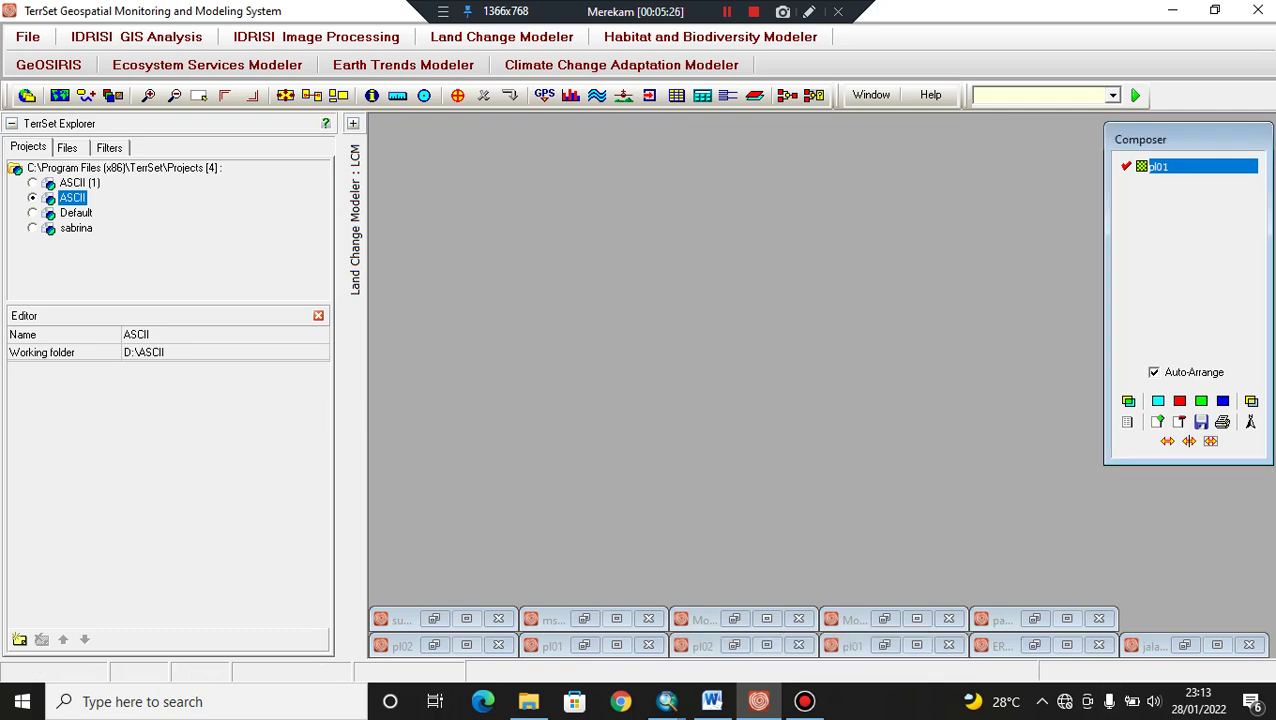
left_click(1000, 618)
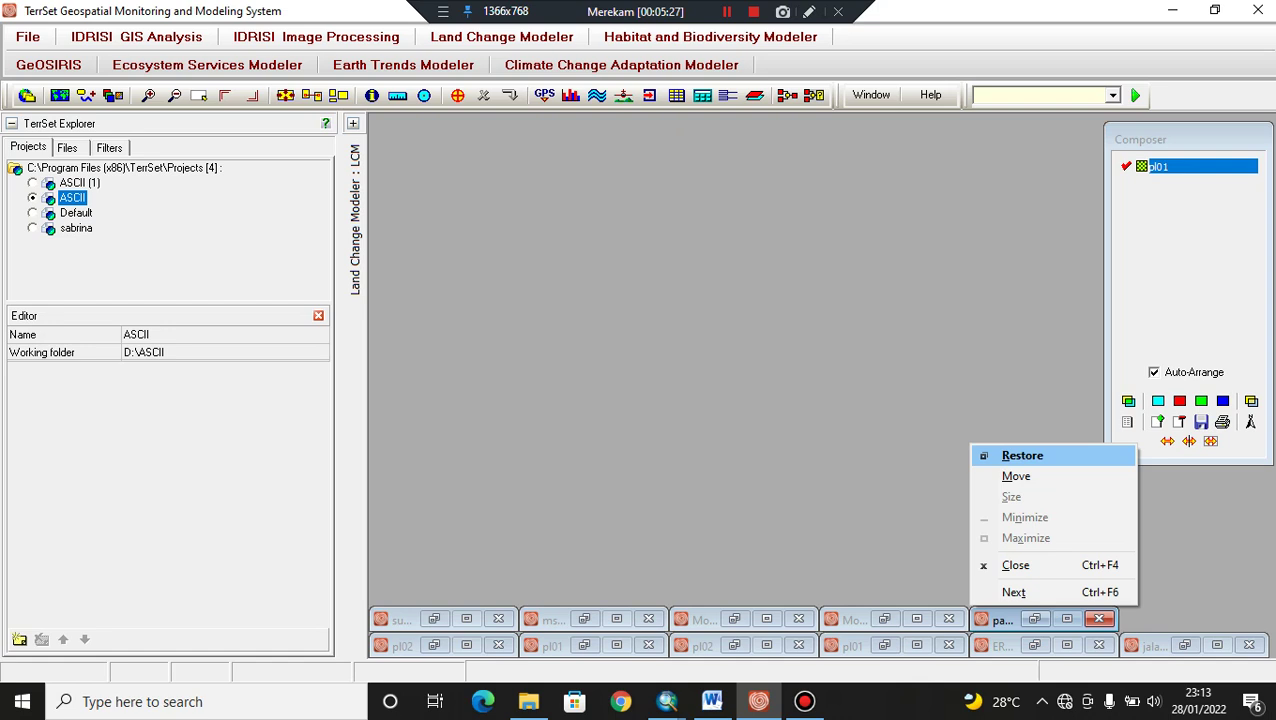
left_click(1035, 646)
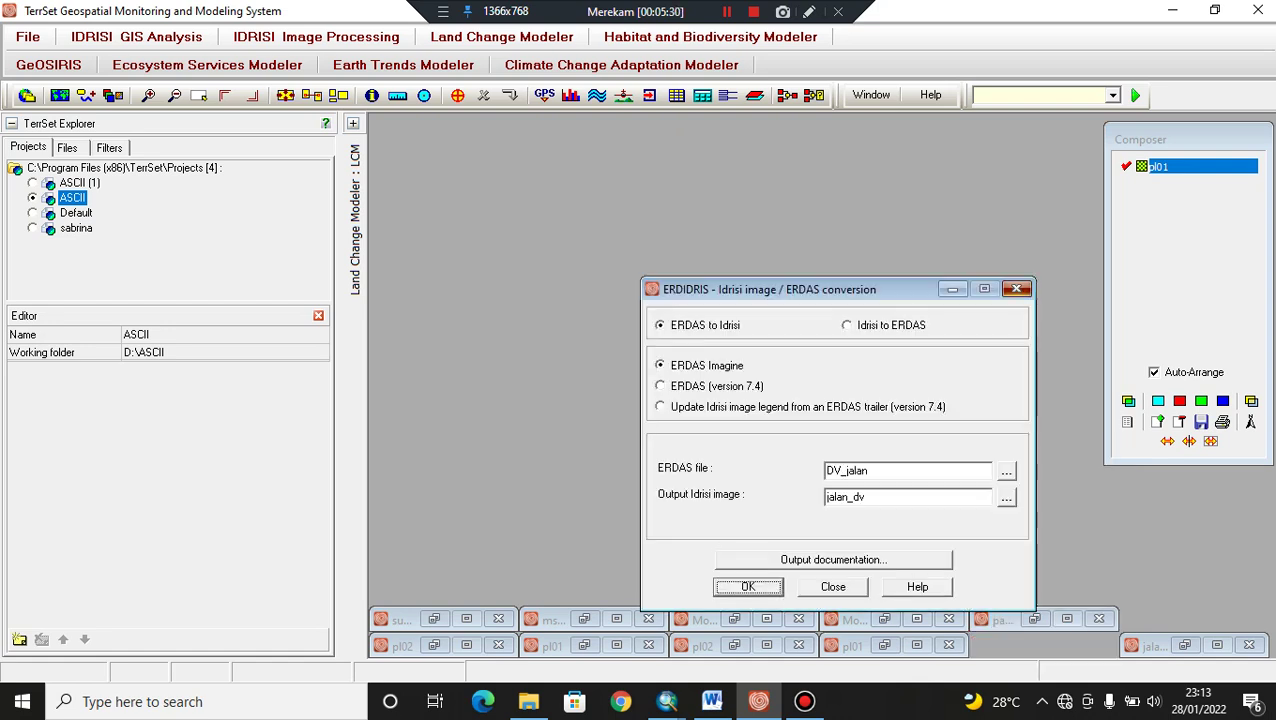
Step: View the jalan_dv and sungai16 distance maps and minimize both map windows
key("Return")
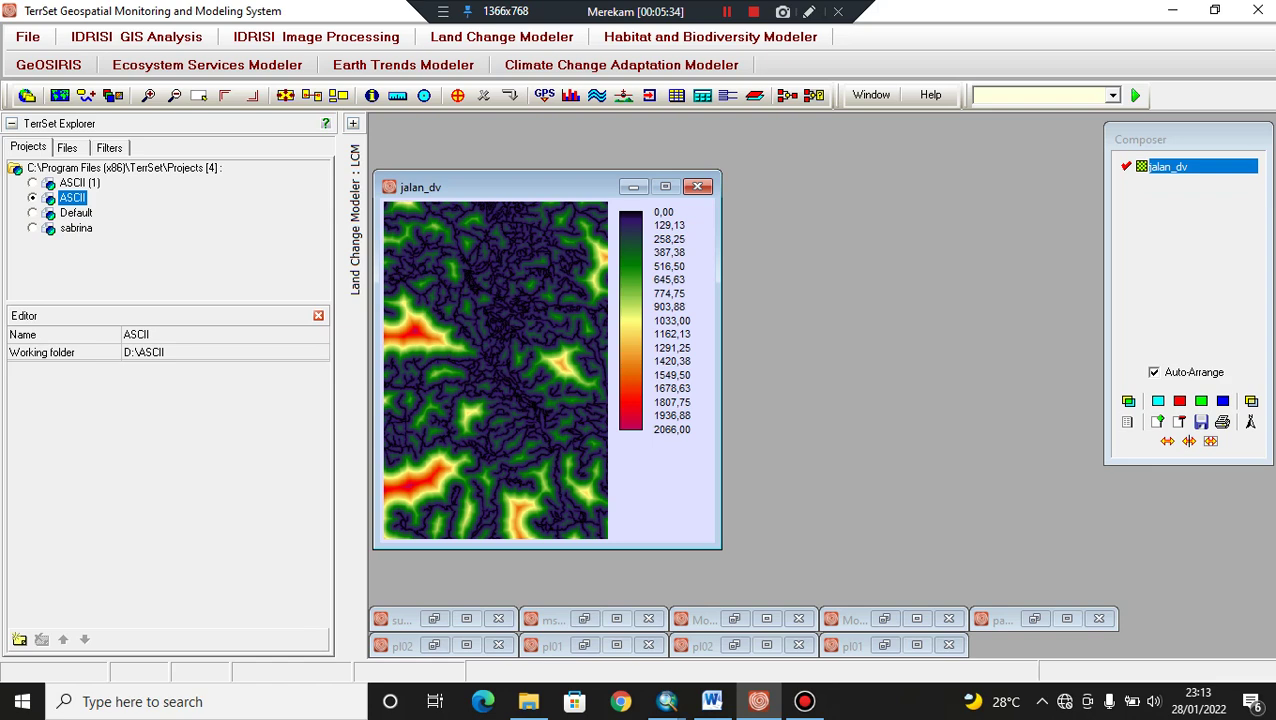
left_click(434, 618)
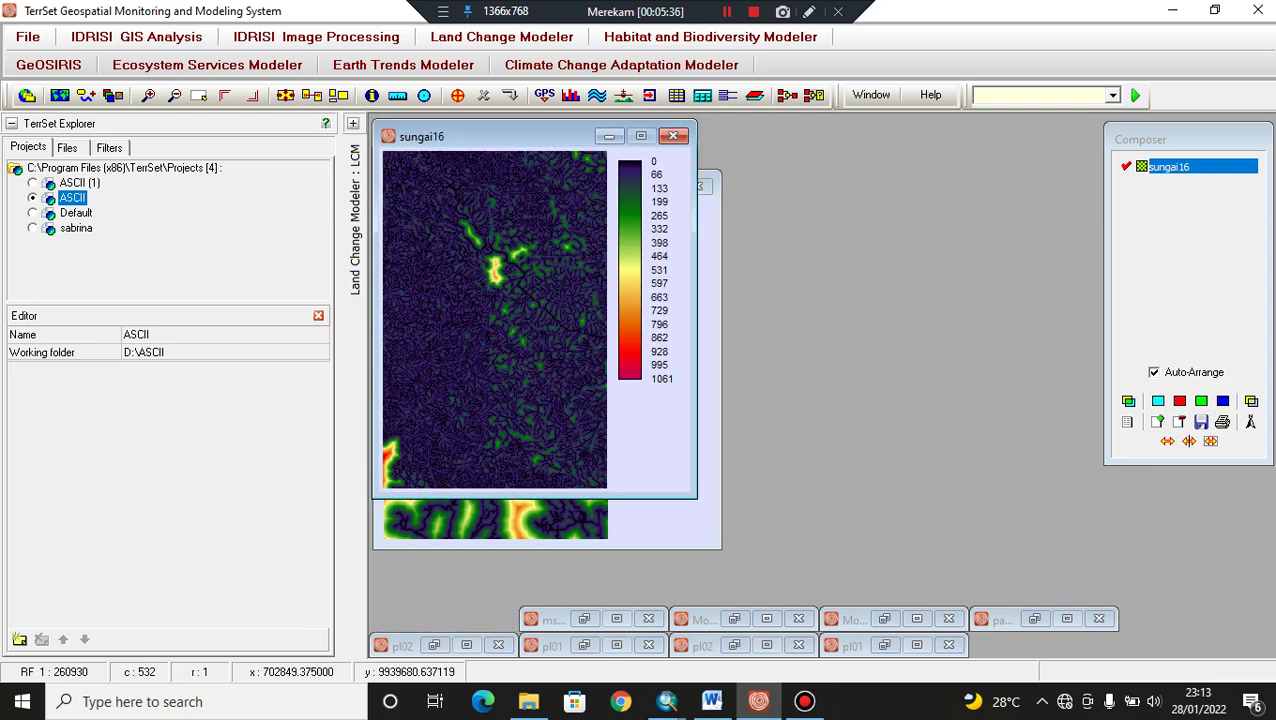
left_click(609, 135)
left_click(633, 186)
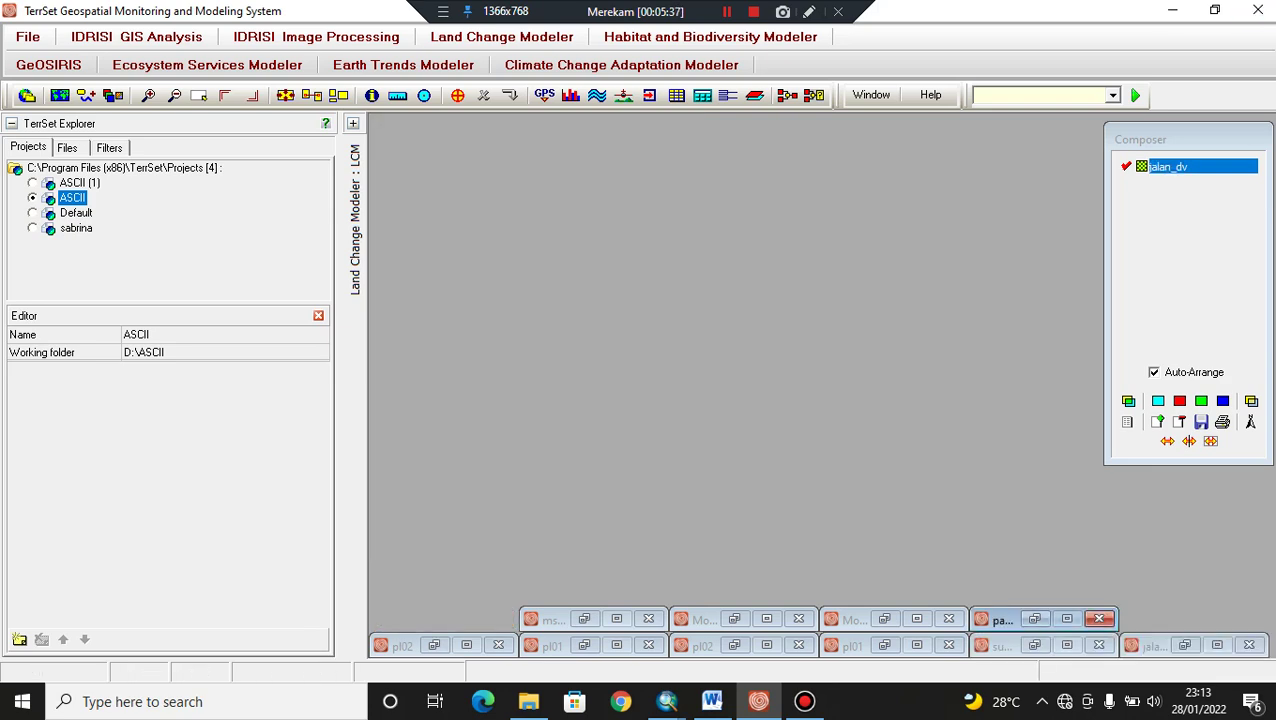
Step: Examine the metadata of pl01.rst in the project's file list, down to its flag value and legend categories
left_click(67, 148)
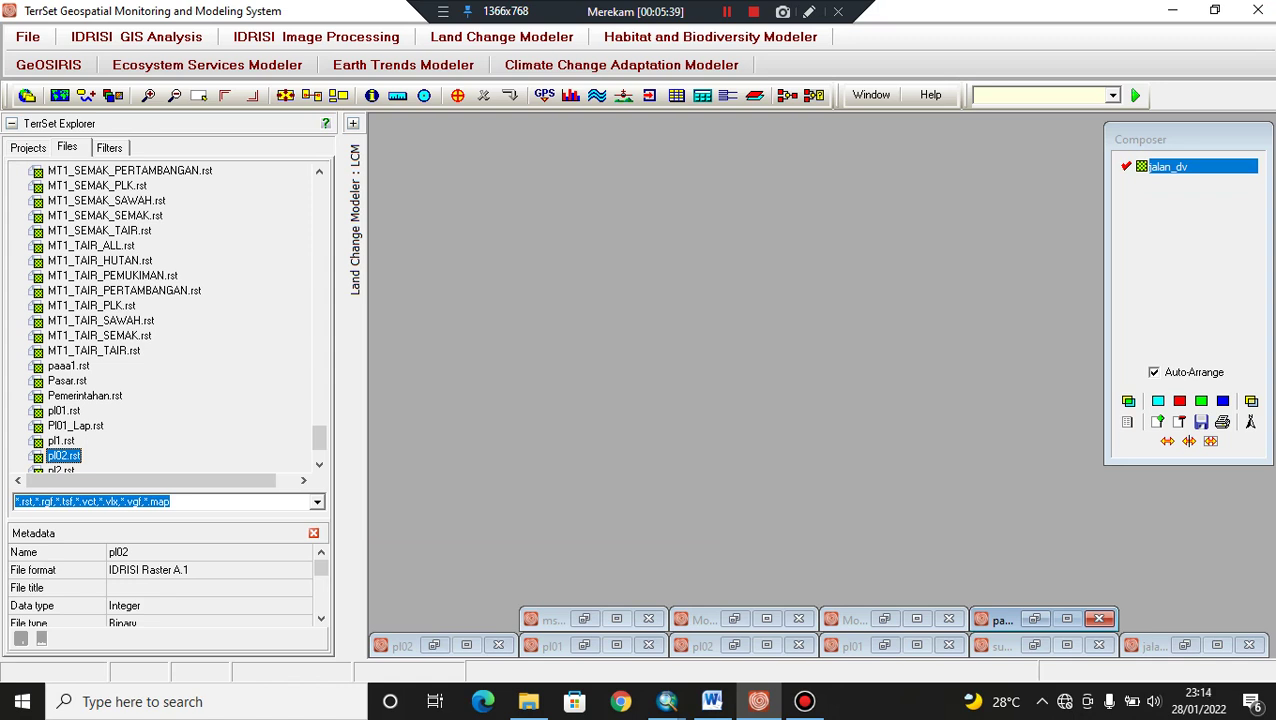
scroll(165, 310, "down", 2)
left_click(63, 336)
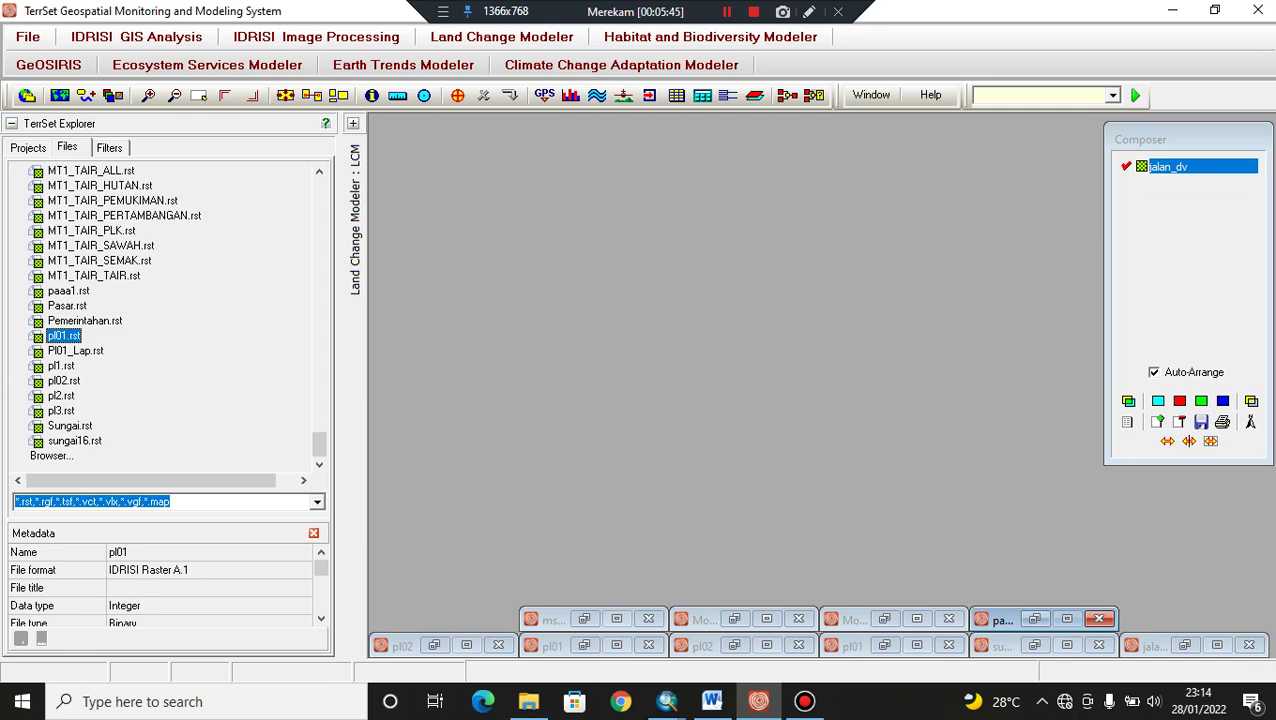
scroll(165, 587, "down", 5)
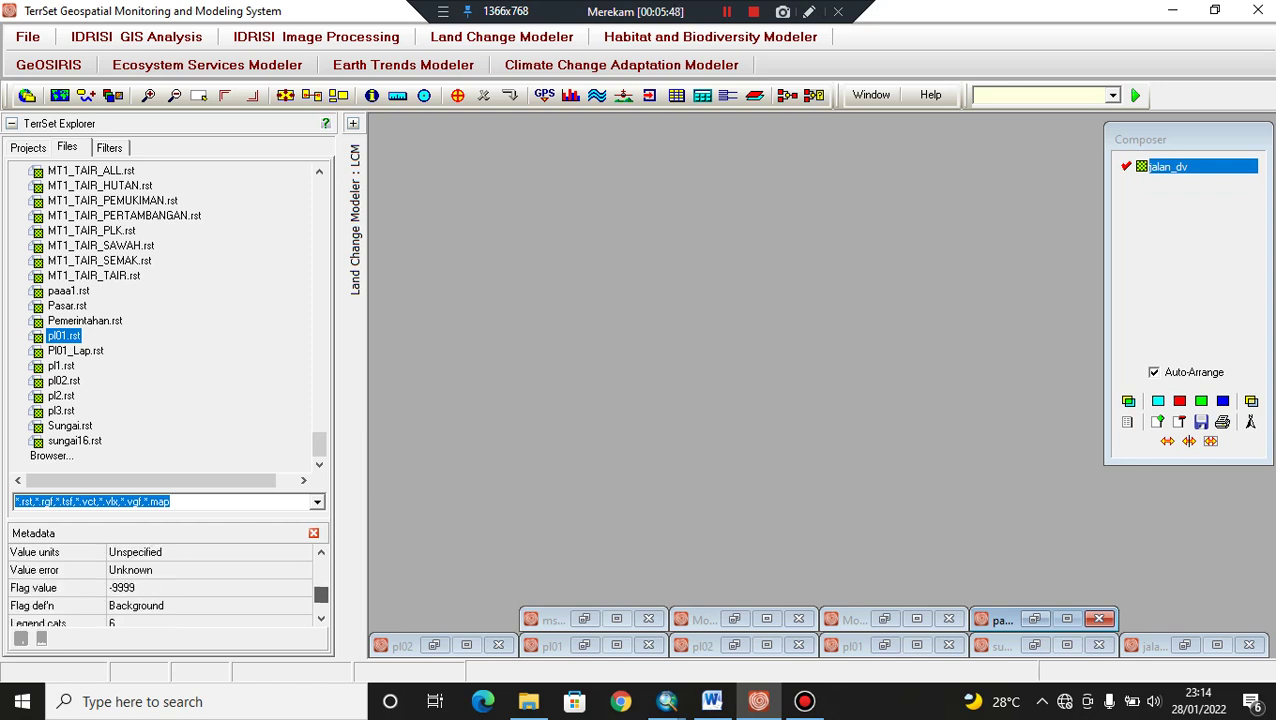
Step: Review the legend category codes and names of pl01.rst in its metadata and close the category list
left_click(250, 588)
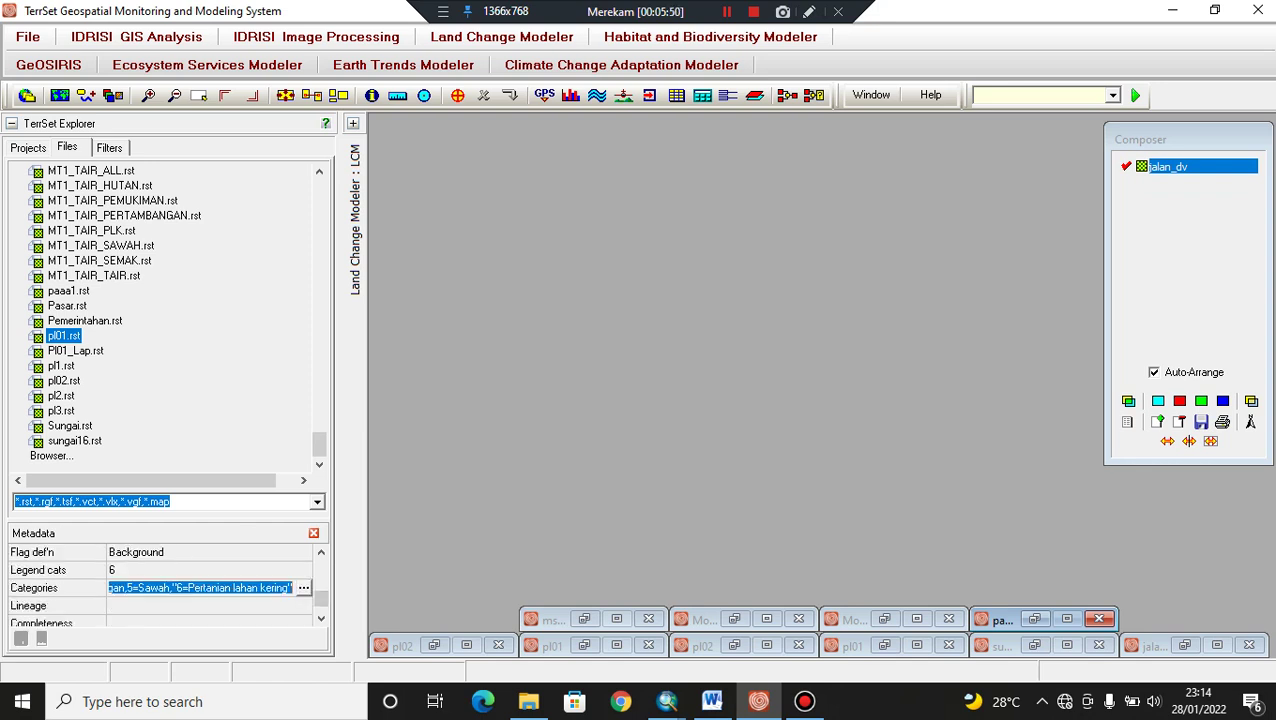
left_click(303, 588)
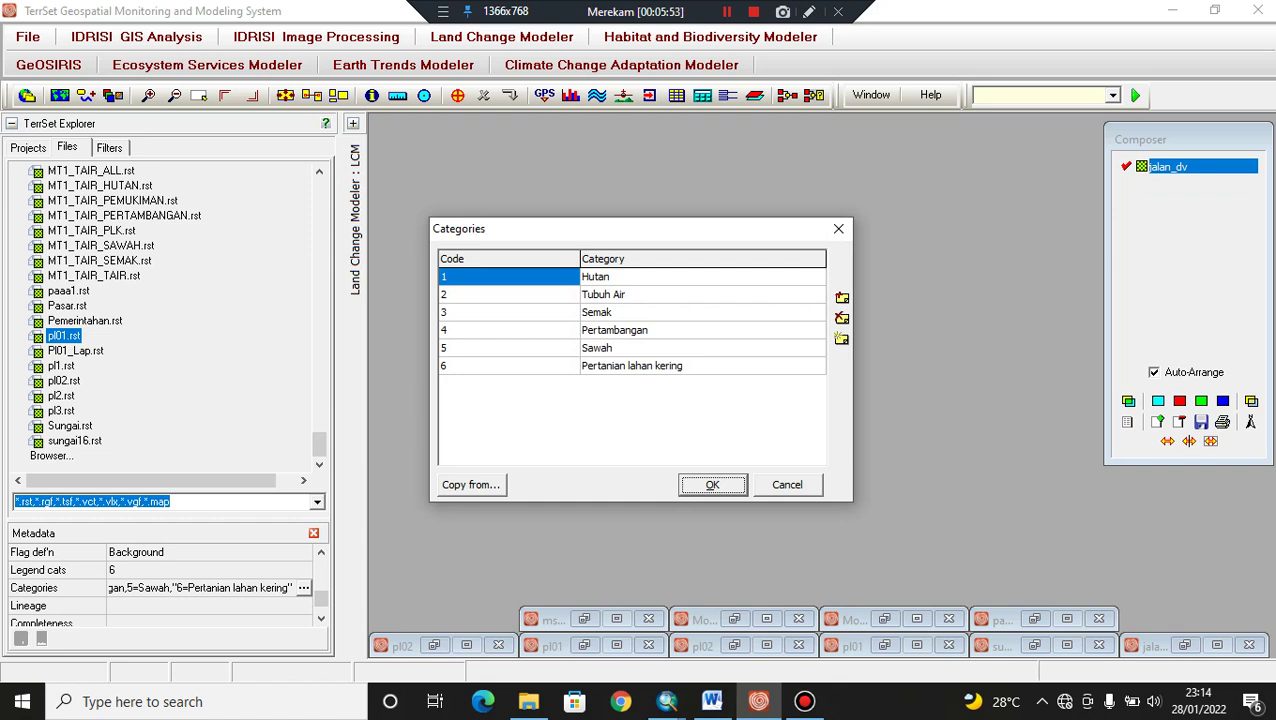
left_click(509, 277)
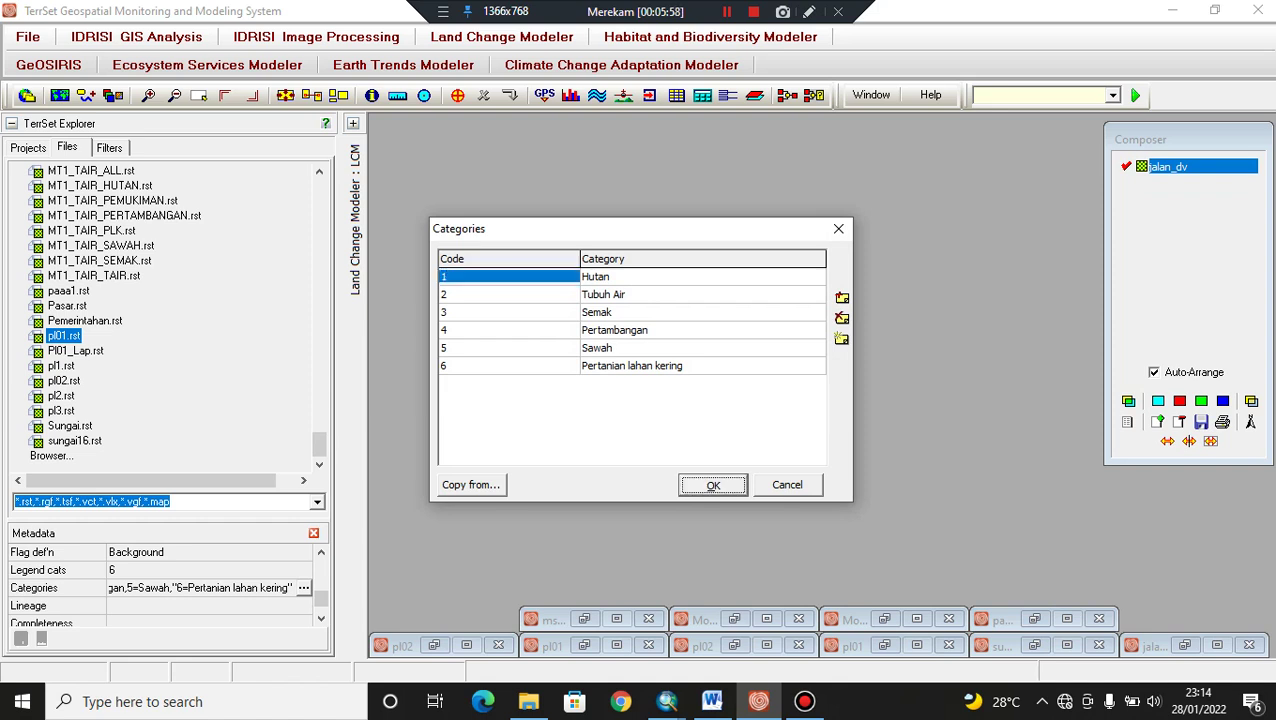
key("Return")
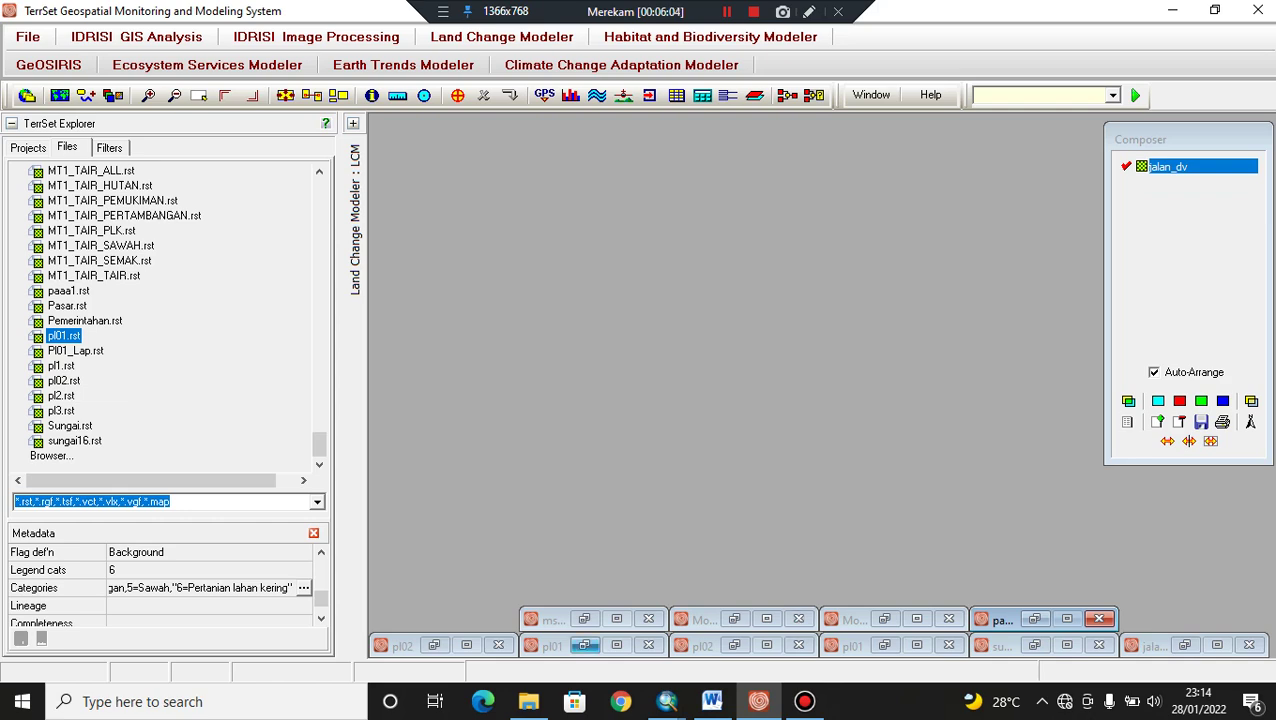
Step: View the pl01 and pl02 land cover maps with their legends and minimize both map windows
left_click(584, 644)
left_click(434, 644)
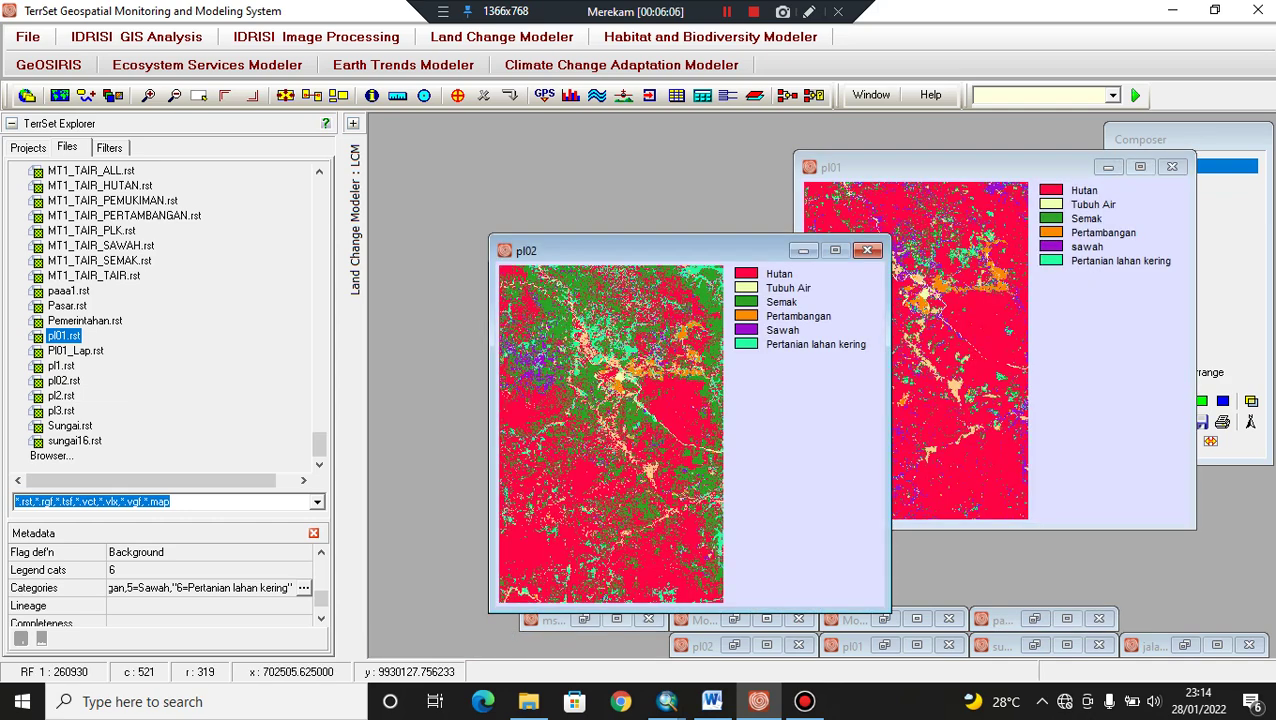
left_click(803, 250)
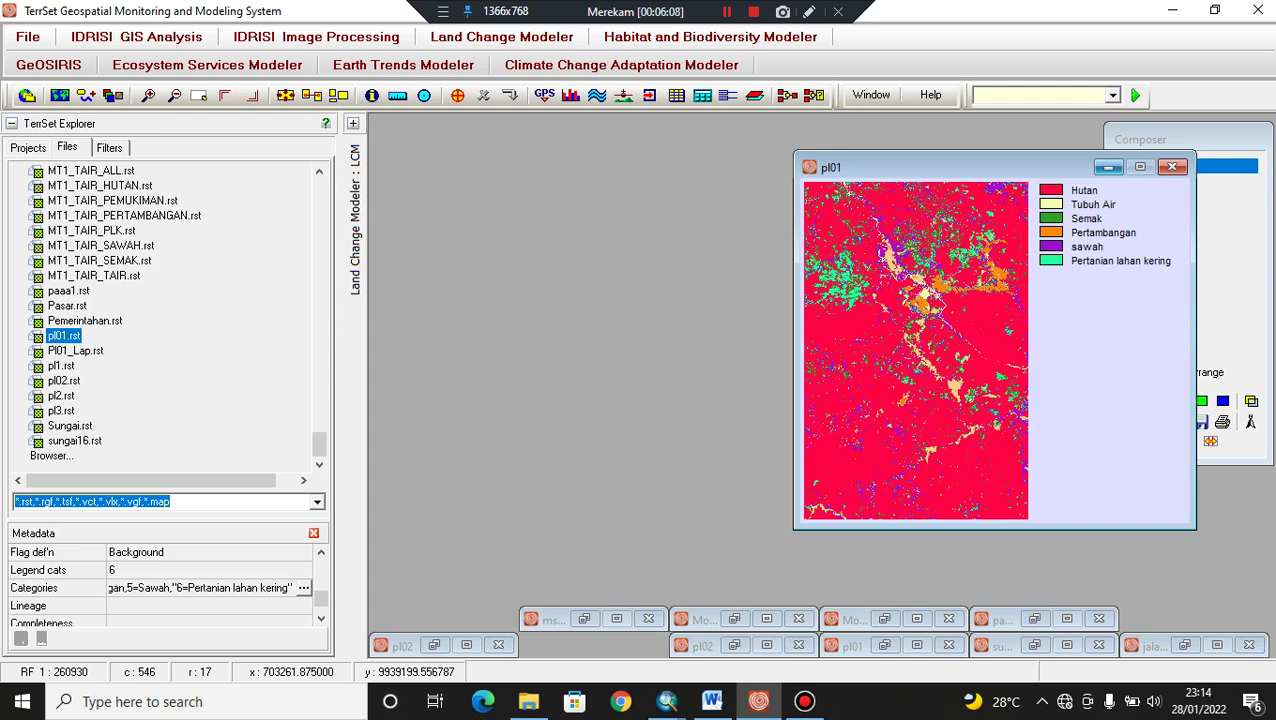
left_click(1108, 166)
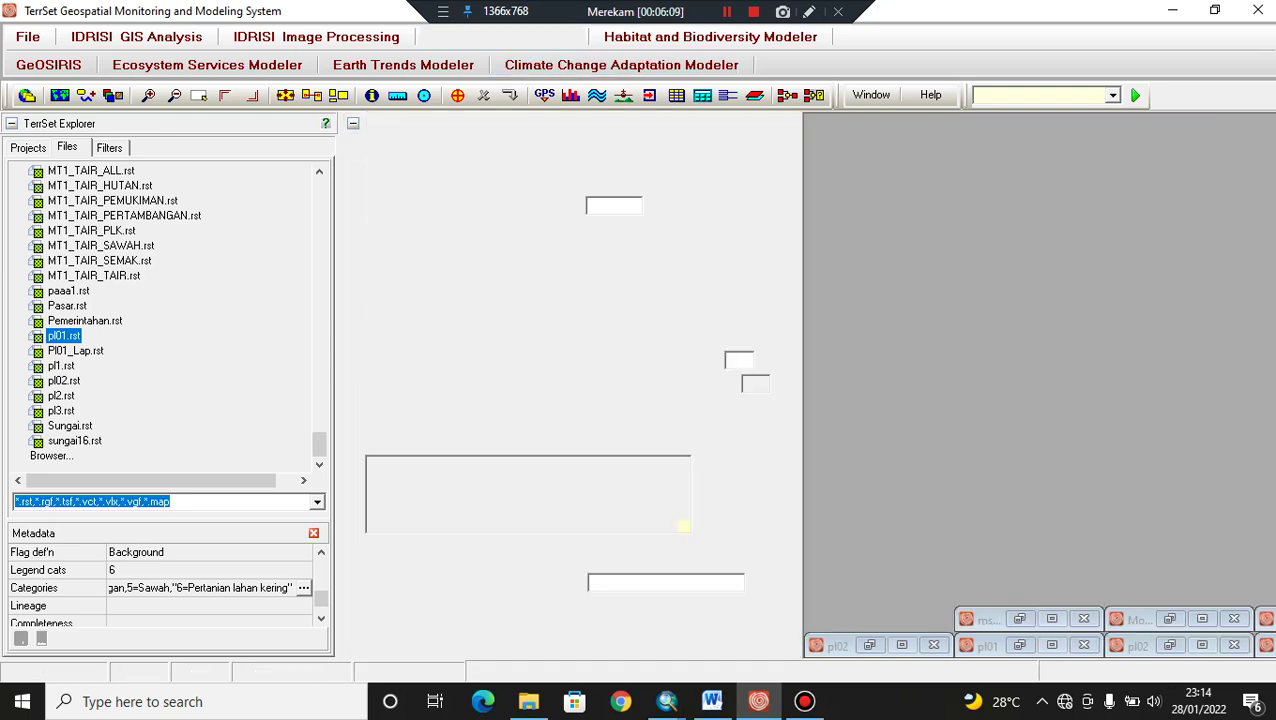
Step: Expand the Land Change Modeler, show its session parameters under change analysis and keep the existing session LCM_2009-2016 in use
left_click(355, 220)
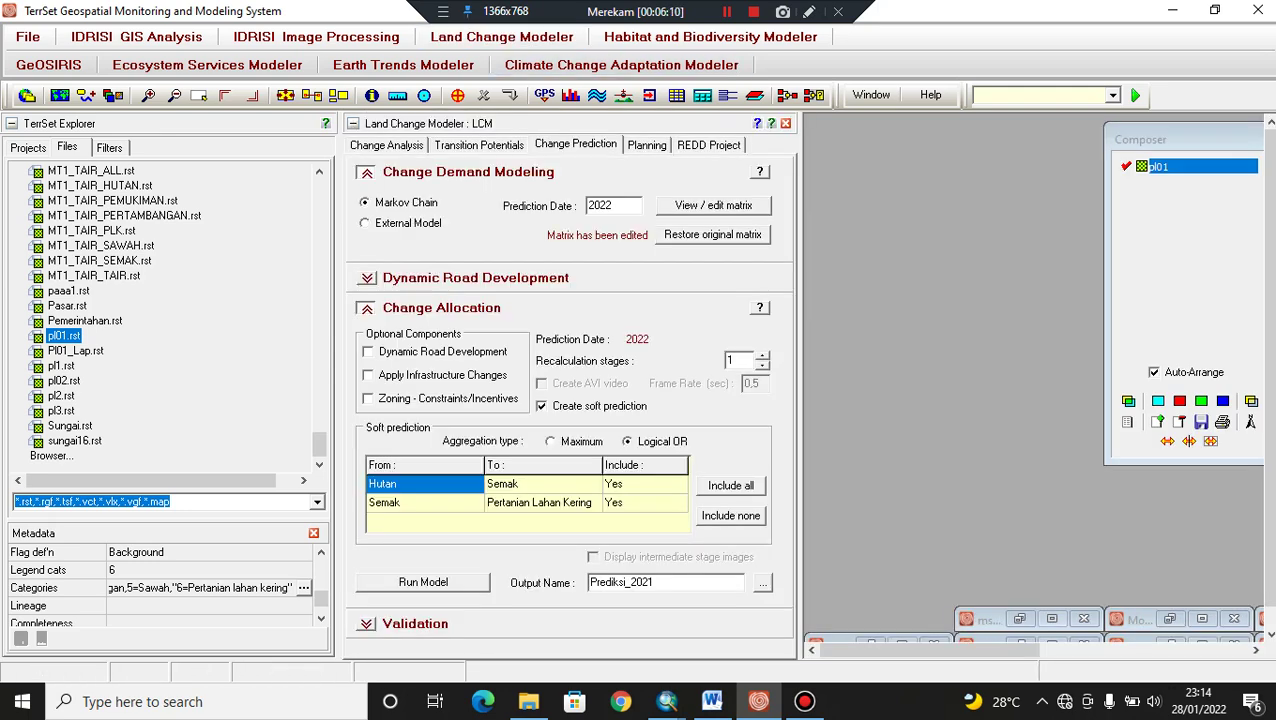
left_click(387, 145)
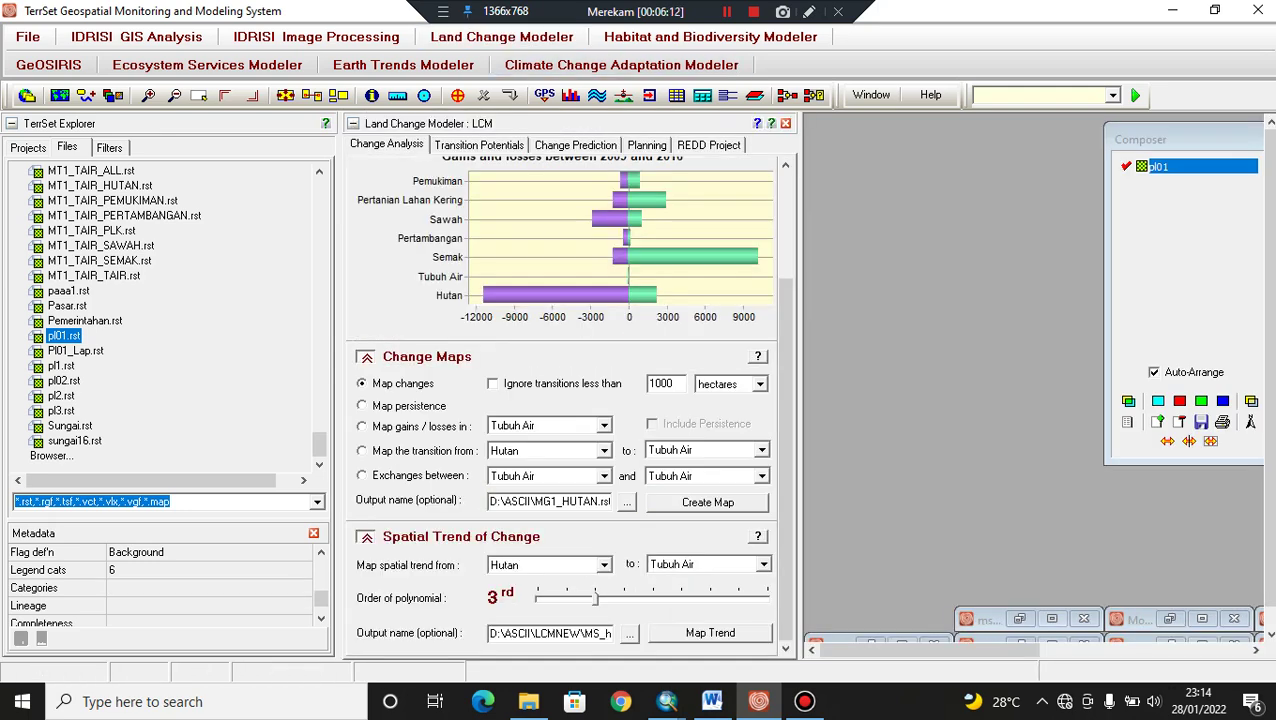
scroll(565, 400, "up", 3)
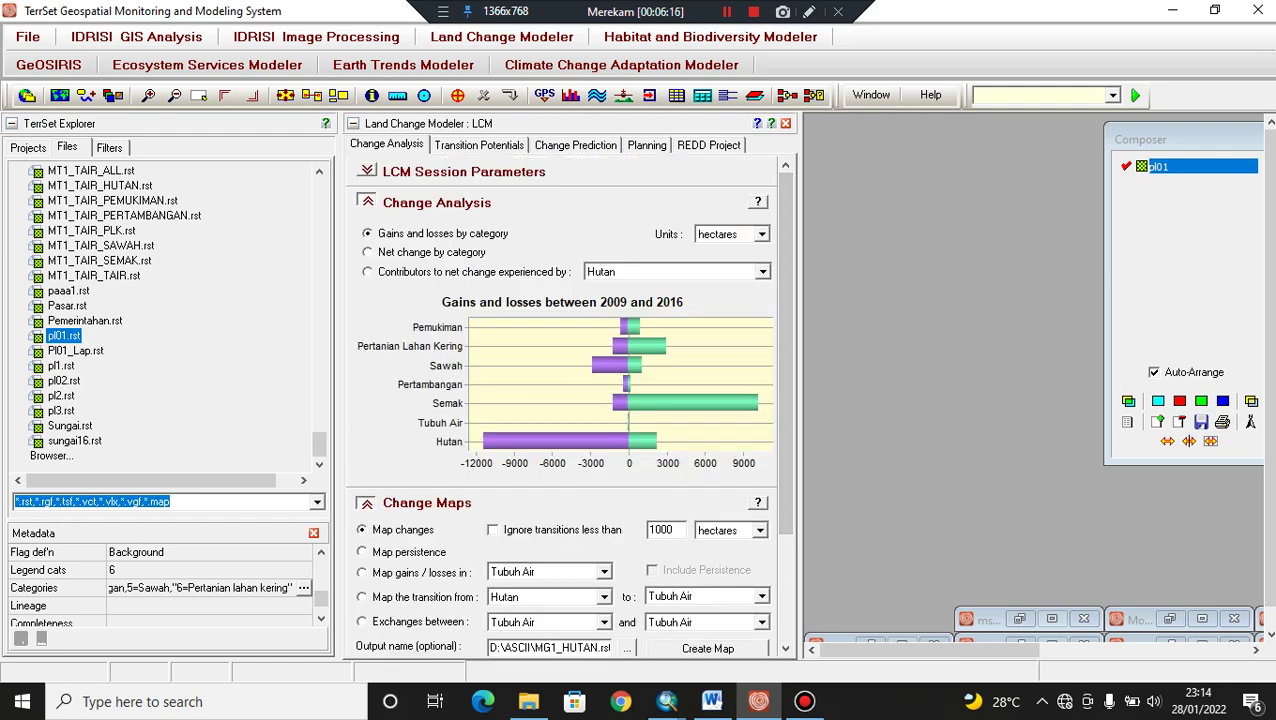
left_click(367, 171)
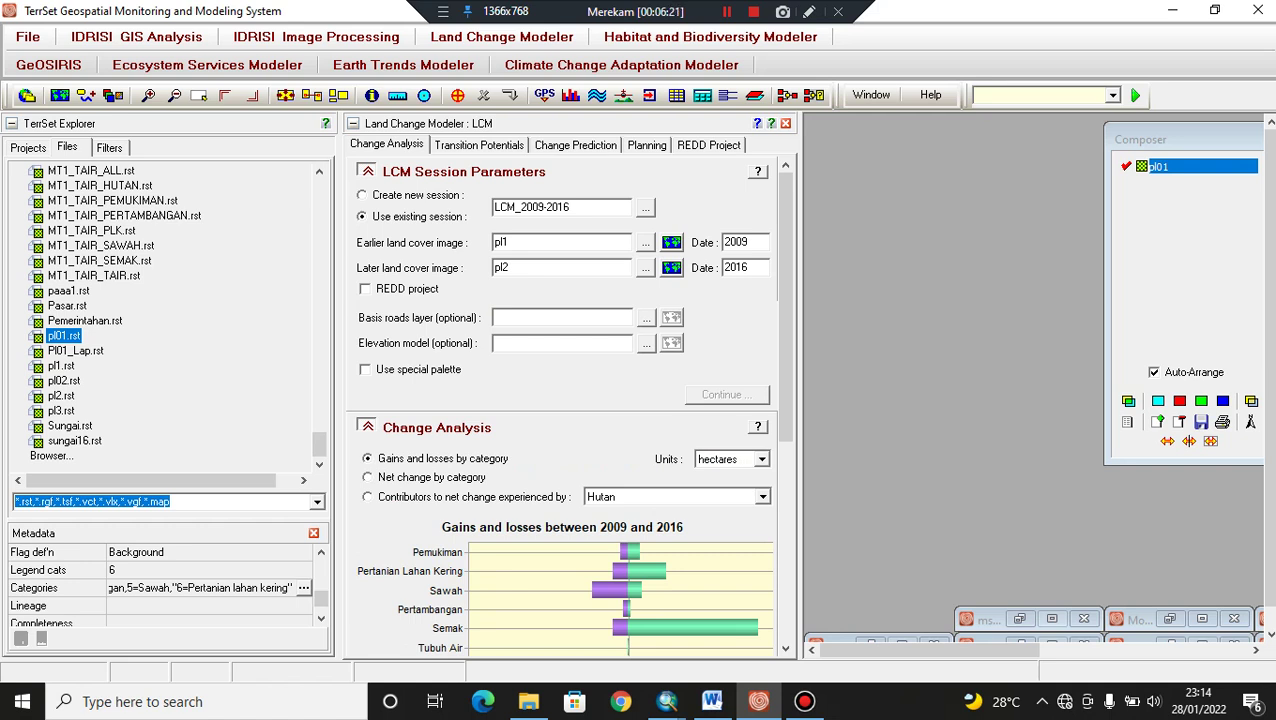
left_click(363, 195)
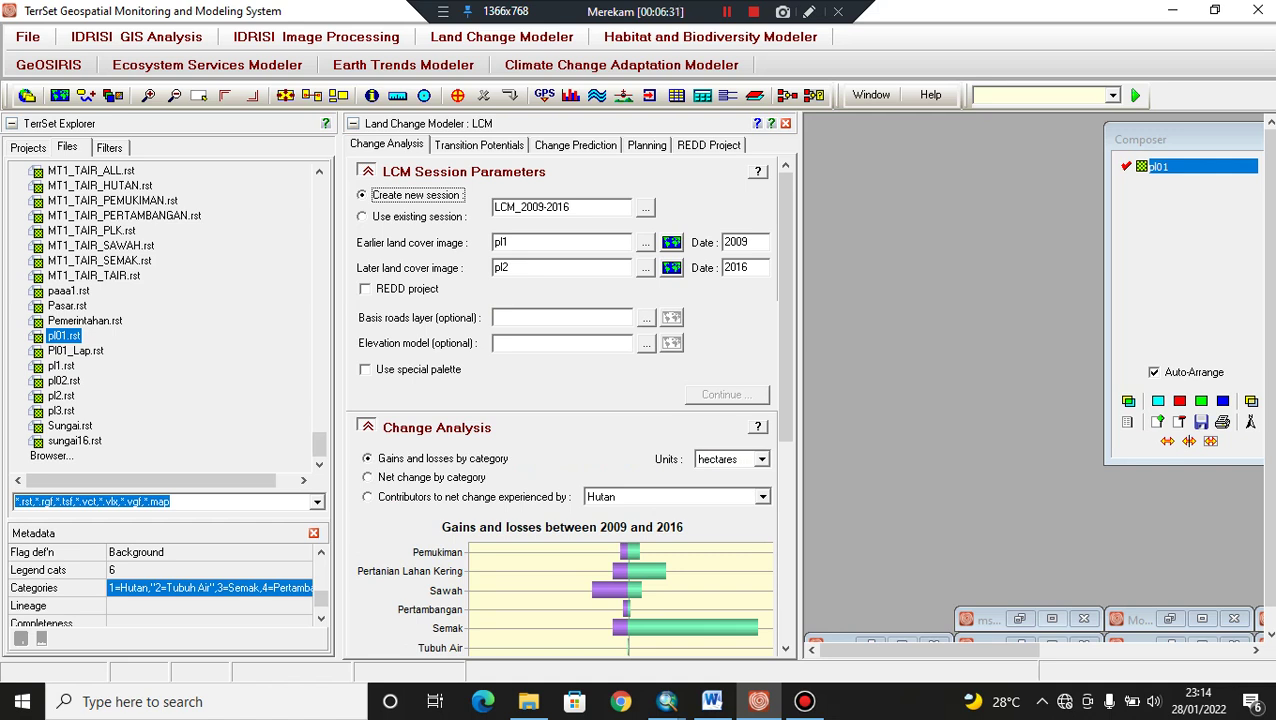
left_click(363, 217)
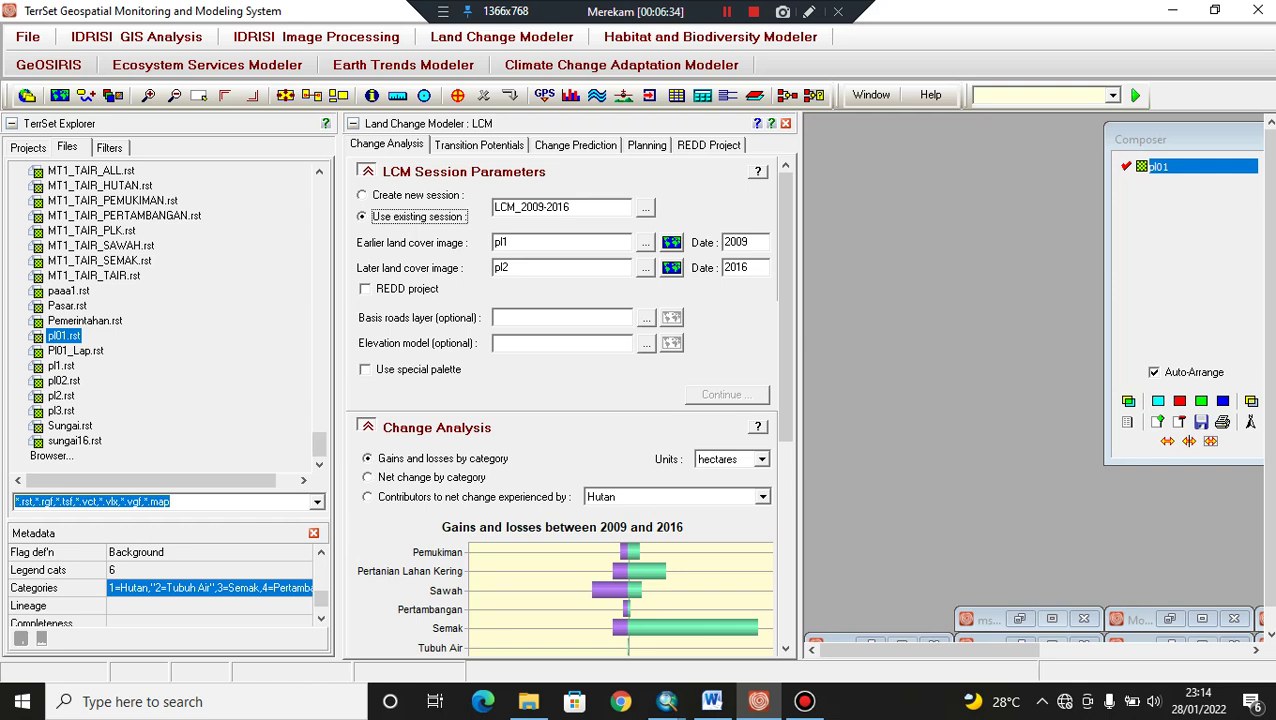
Step: Examine the gains and losses chart and the change map and spatial trend settings
scroll(565, 400, "down", 5)
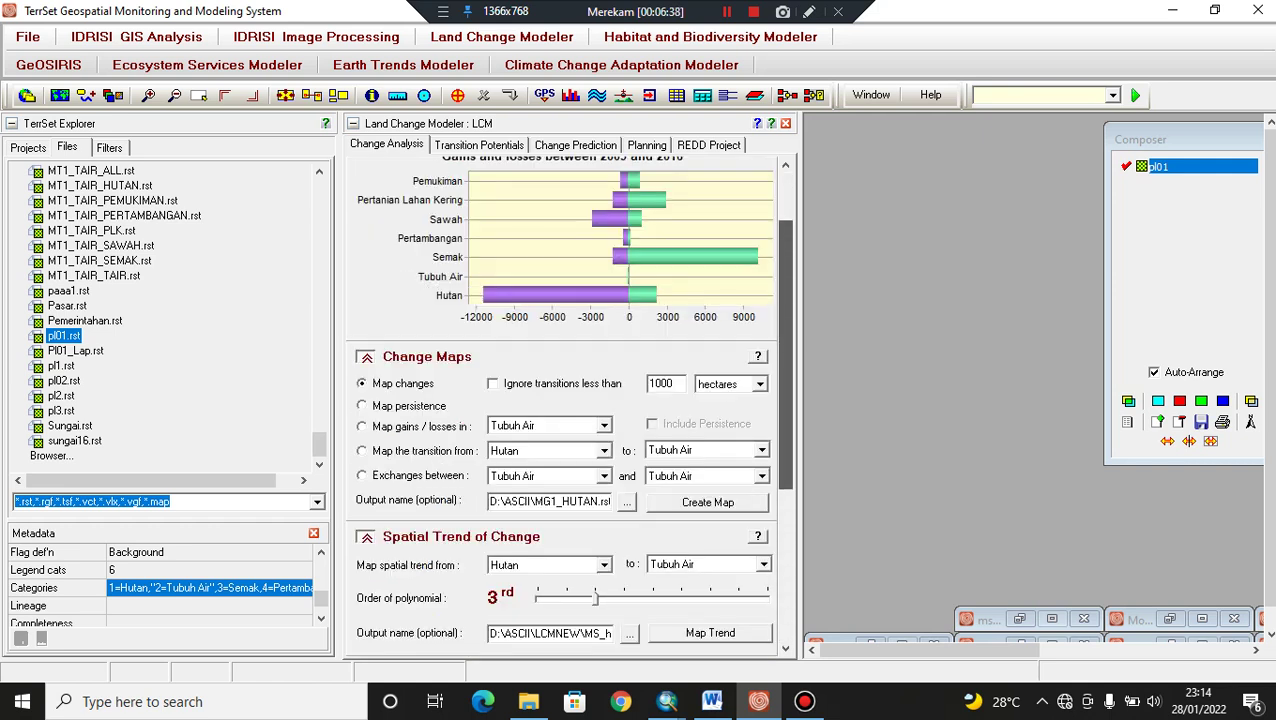
scroll(565, 400, "up", 3)
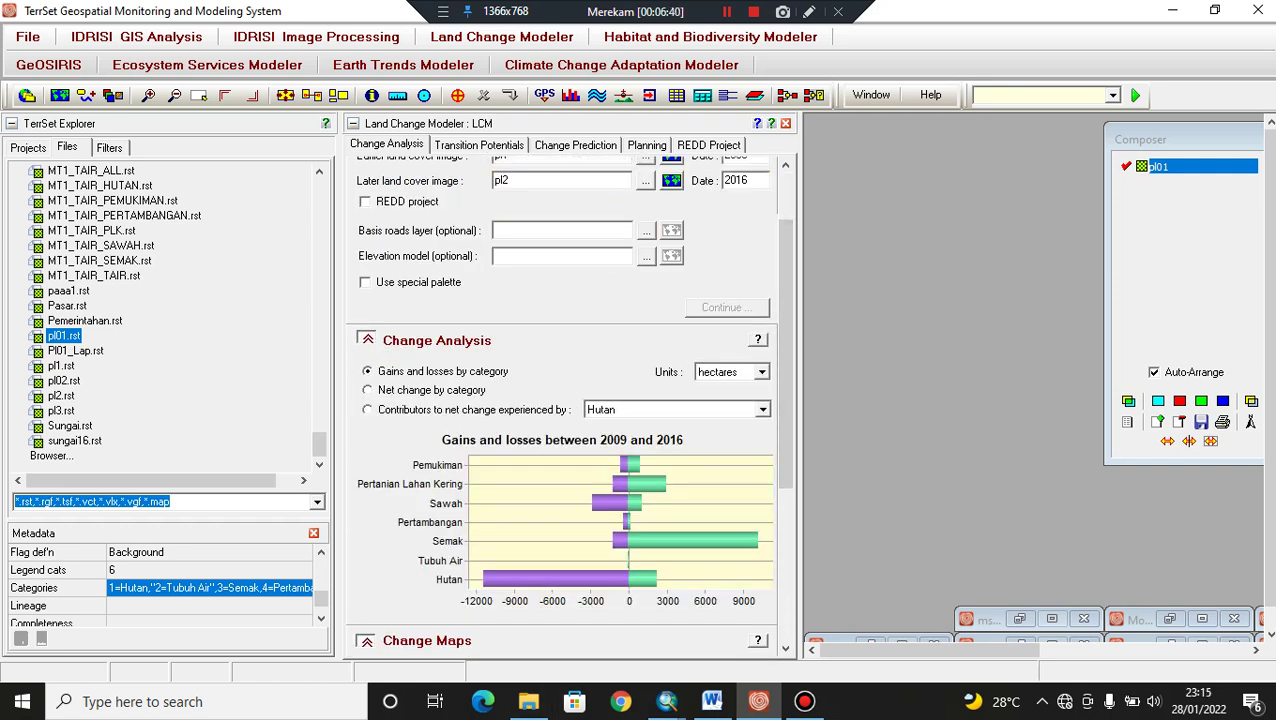
scroll(565, 400, "down", 1)
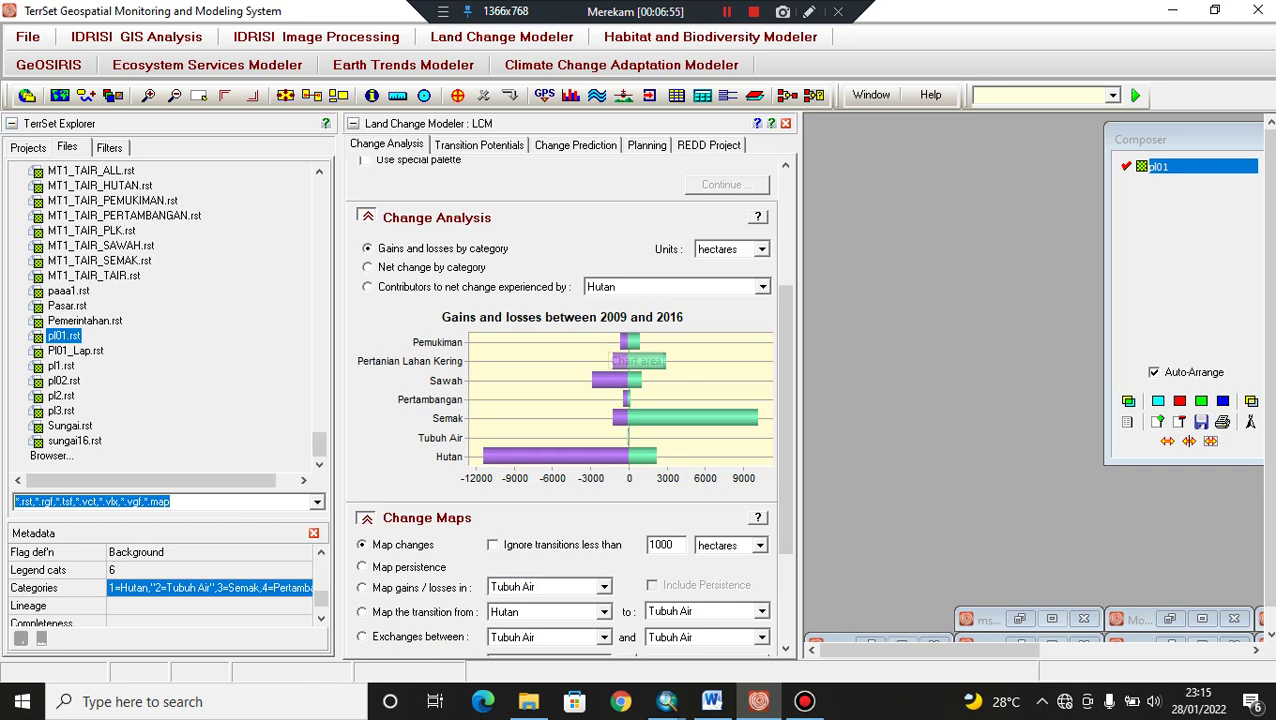
left_click_drag(785, 400, 785, 490)
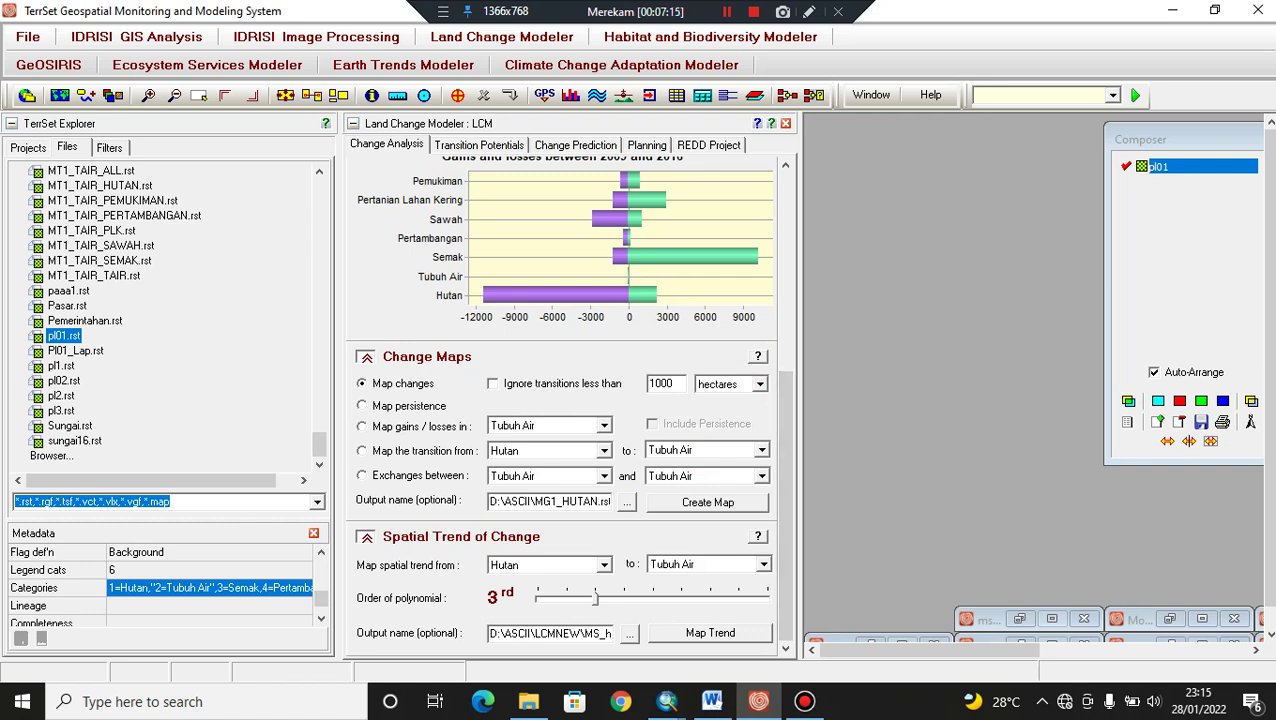
Step: Choose Hutan_to_Semak as the transition sub-model to evaluate and remove the existing variable from its structure
left_click(479, 145)
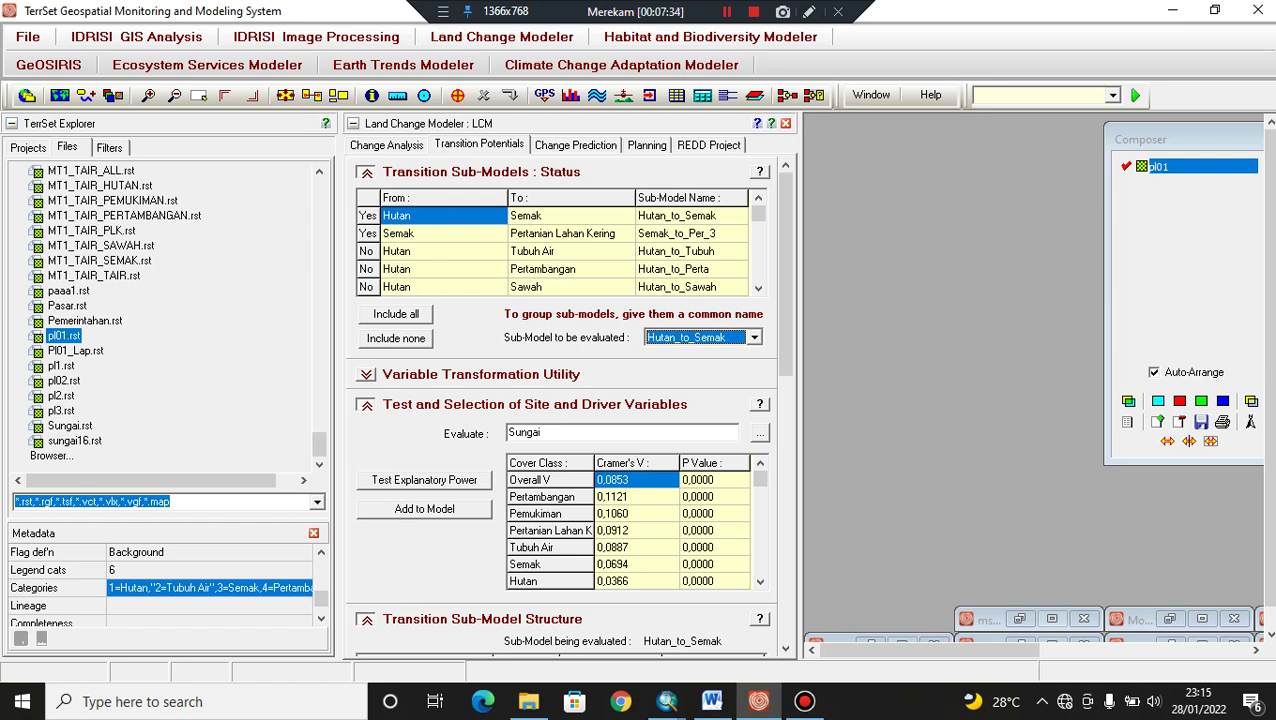
key("alt+Down")
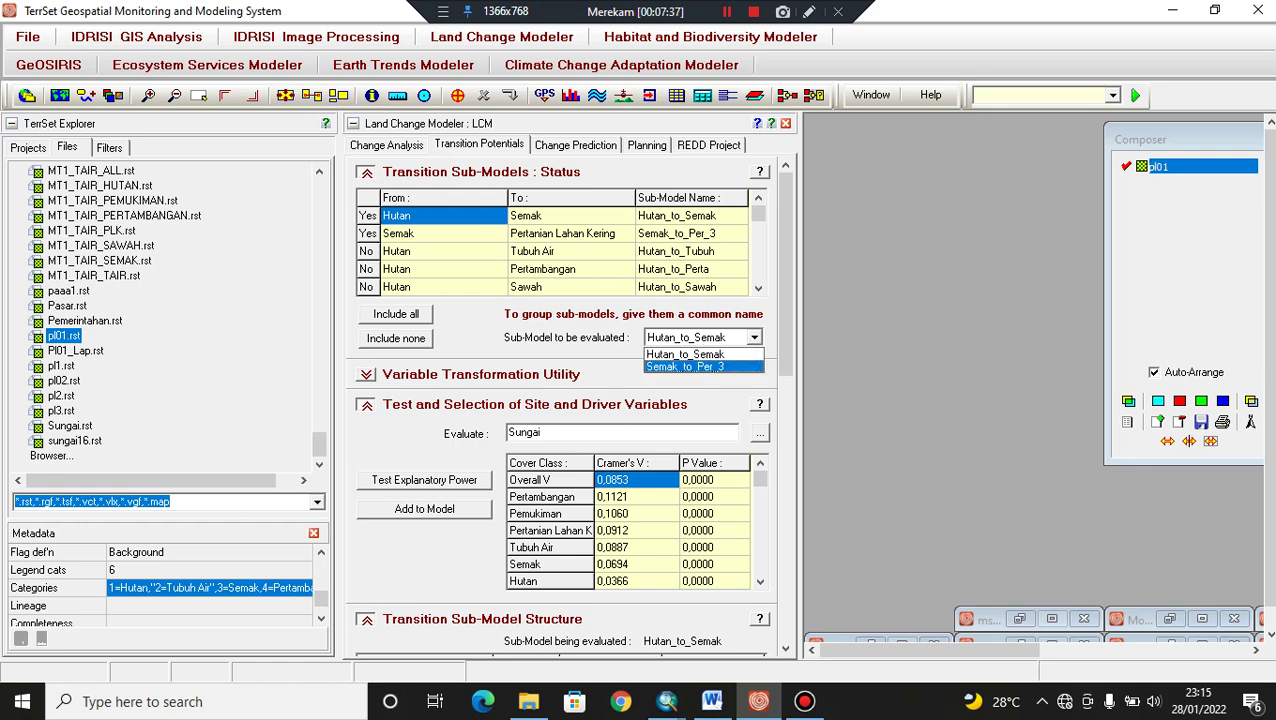
key("Return")
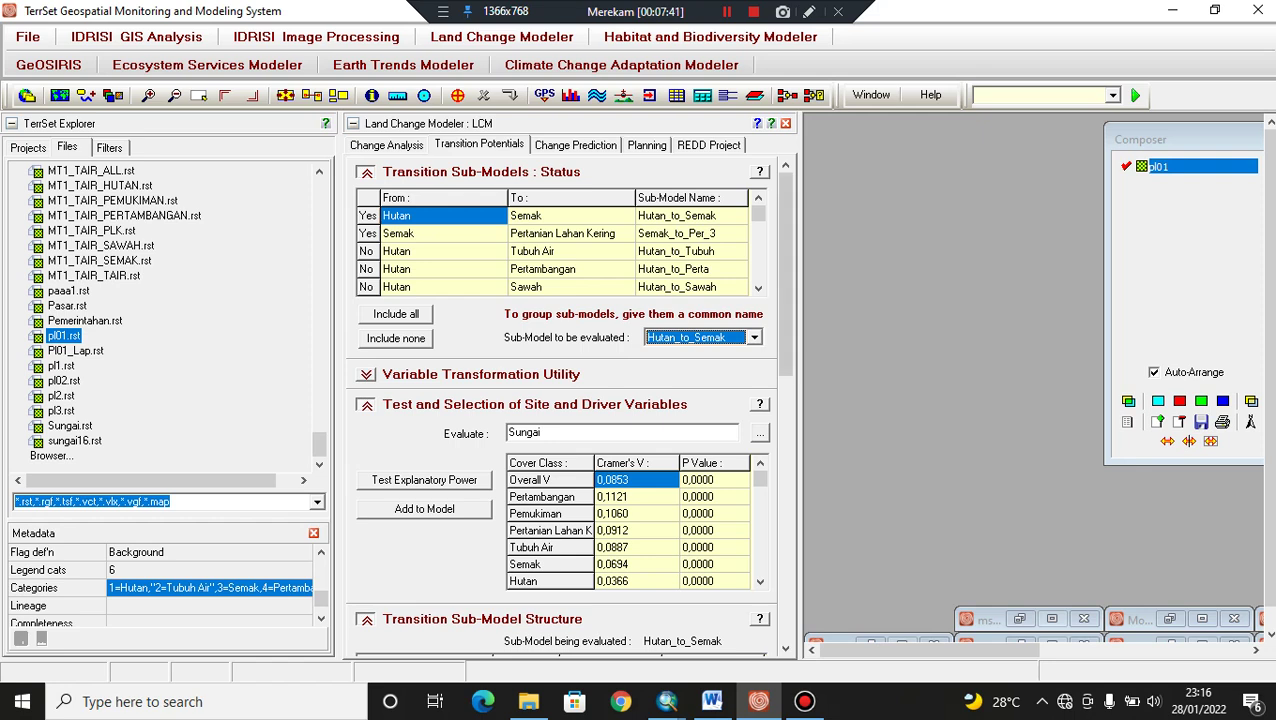
left_click_drag(785, 275, 785, 381)
left_click(668, 544)
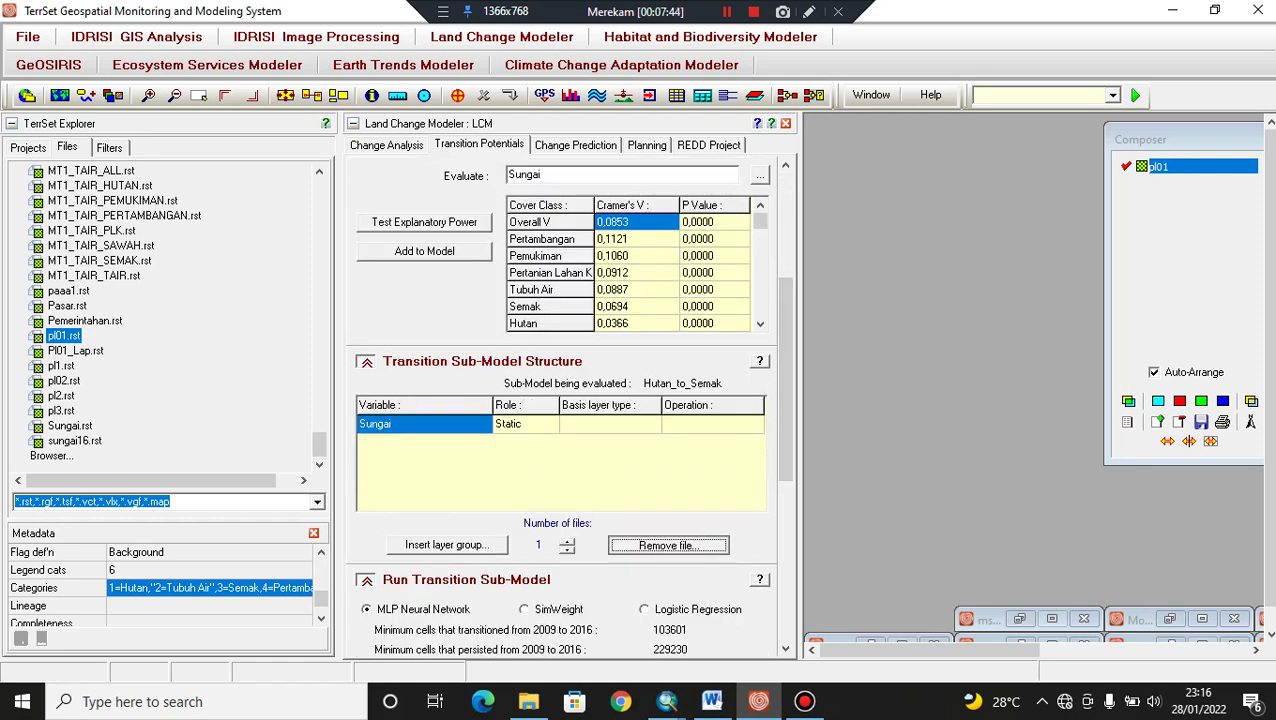
Step: Pick Sungai as the driver variable, add it to the Hutan_to_Semak sub-model and test its explanatory power
scroll(565, 400, "up", 3)
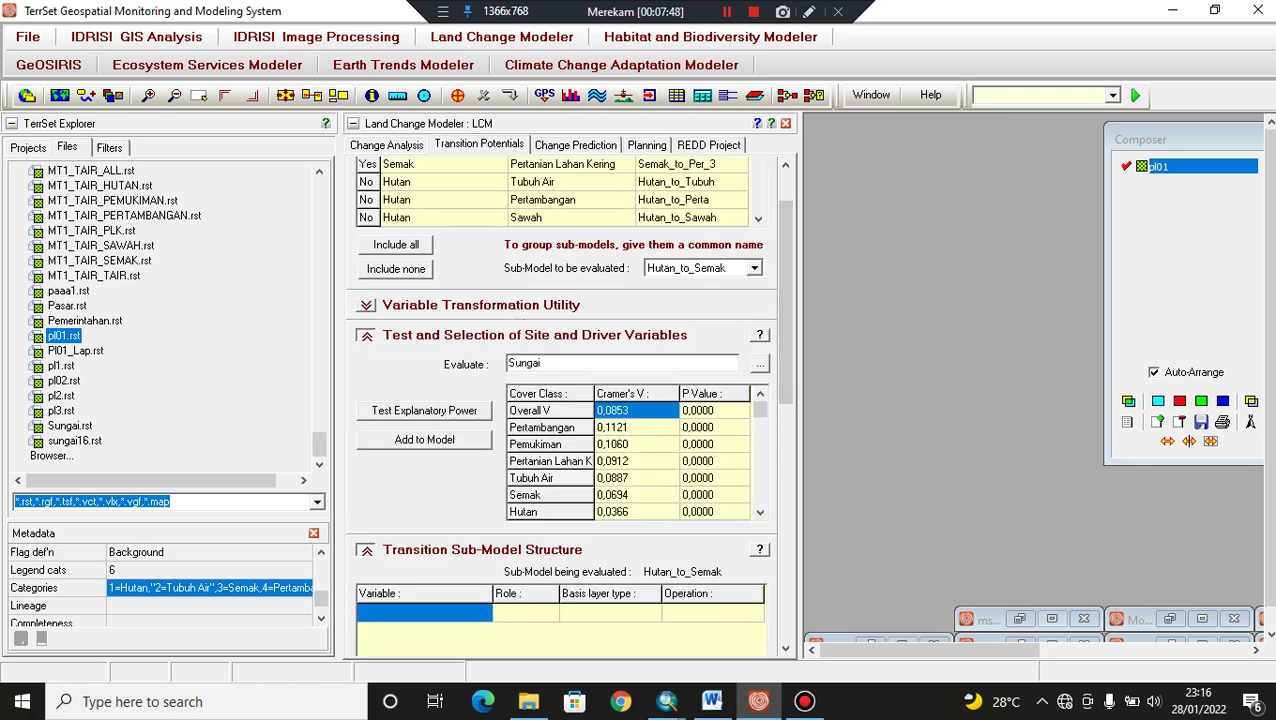
left_click(760, 363)
left_click(527, 215)
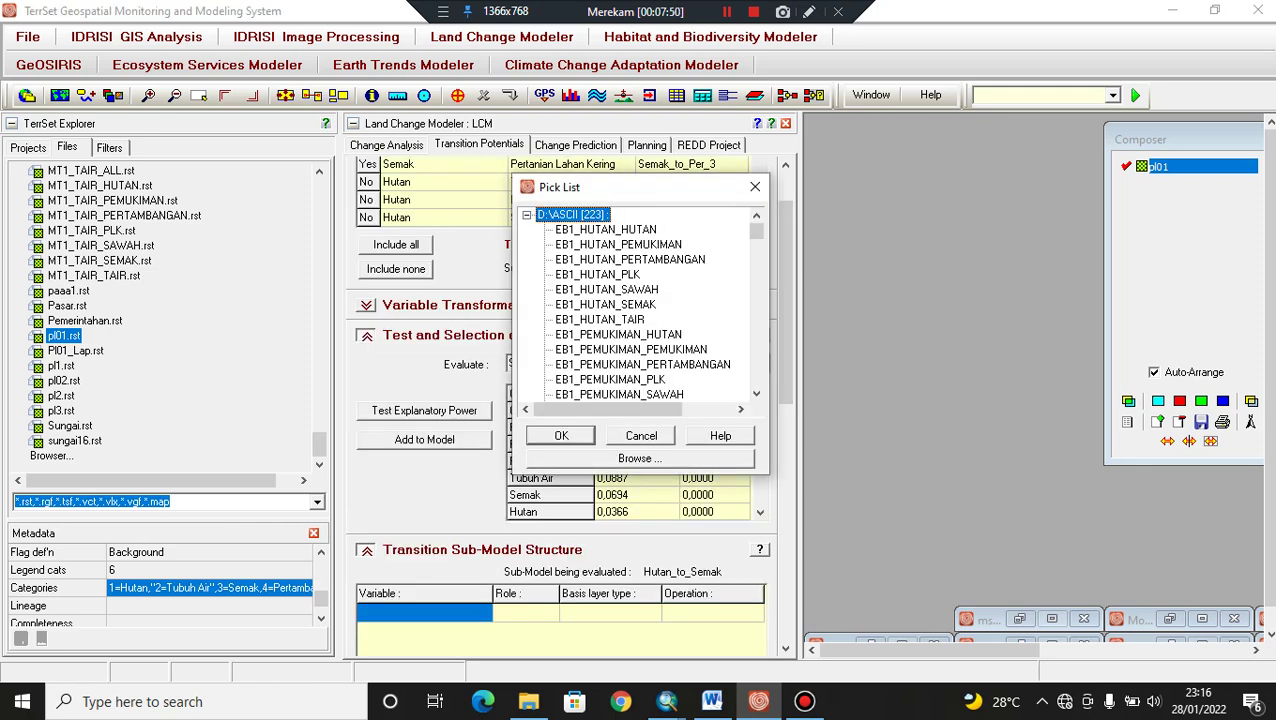
left_click_drag(756, 230, 756, 378)
left_click(571, 365)
left_click(561, 435)
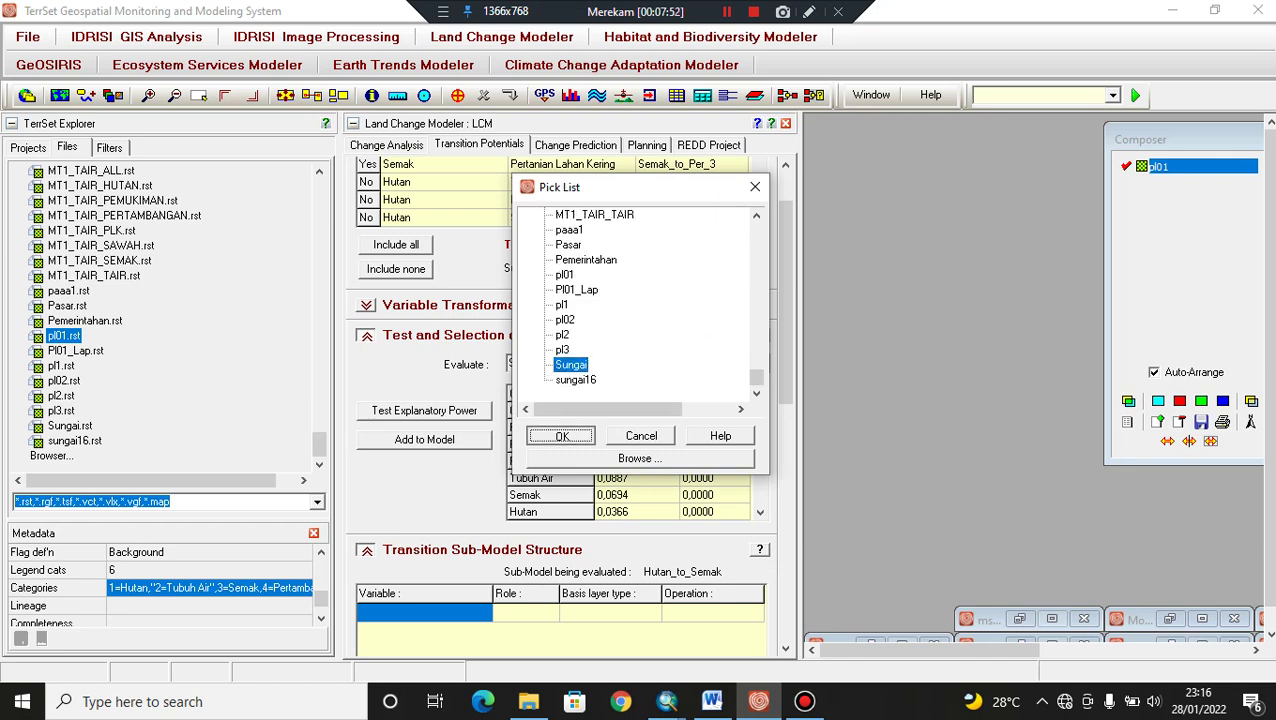
left_click(424, 439)
left_click(424, 410)
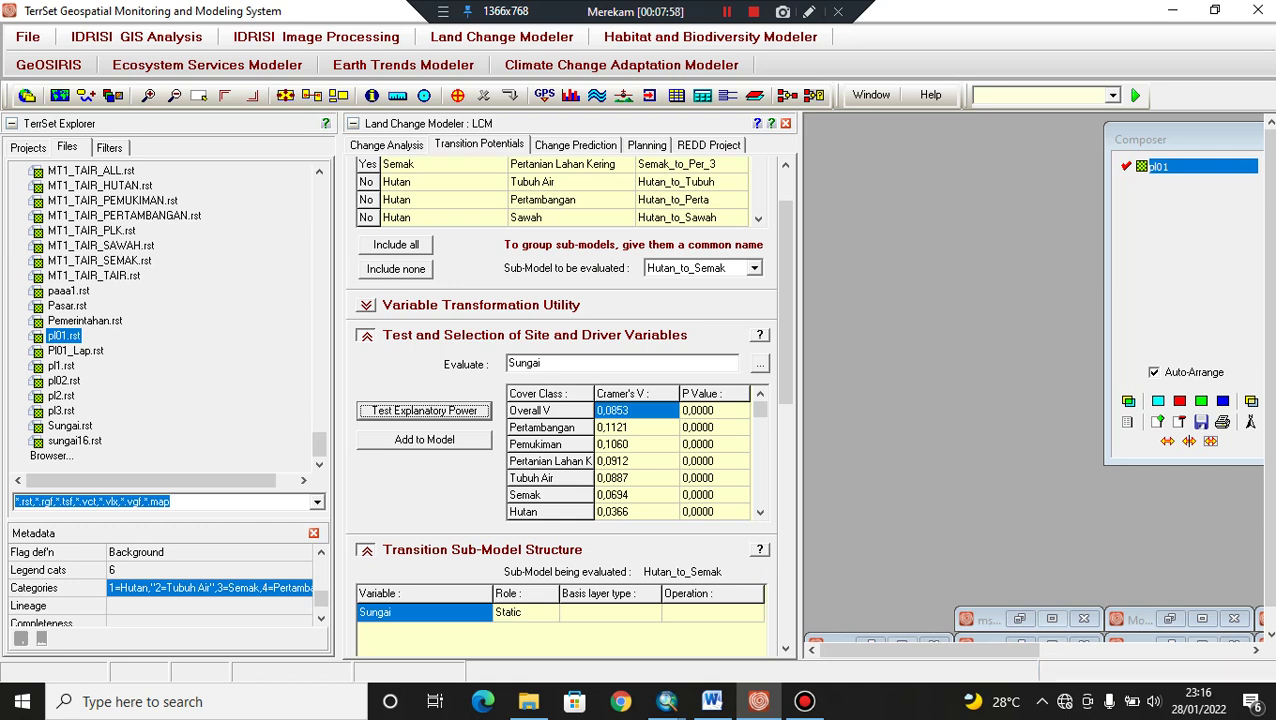
Step: Pick jalan as the second driver variable, add it to the Hutan_to_Semak sub-model and test its explanatory power
left_click(760, 363)
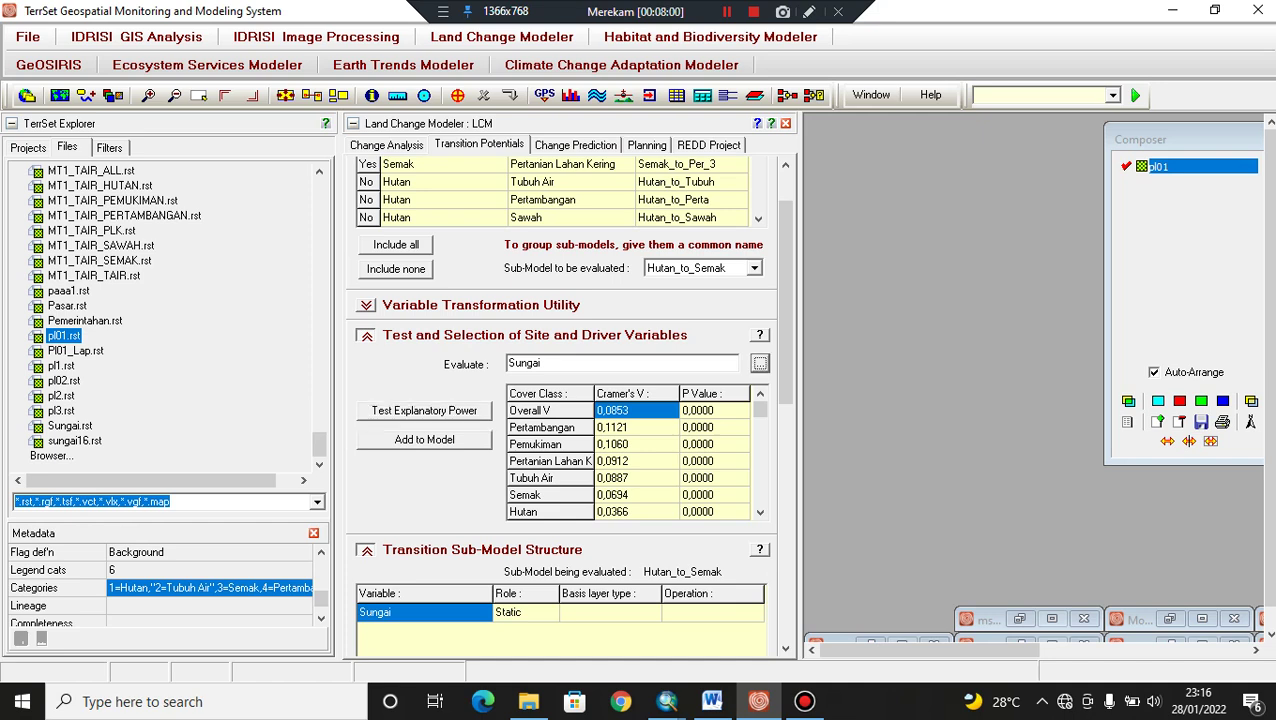
scroll(635, 305, "down", 15)
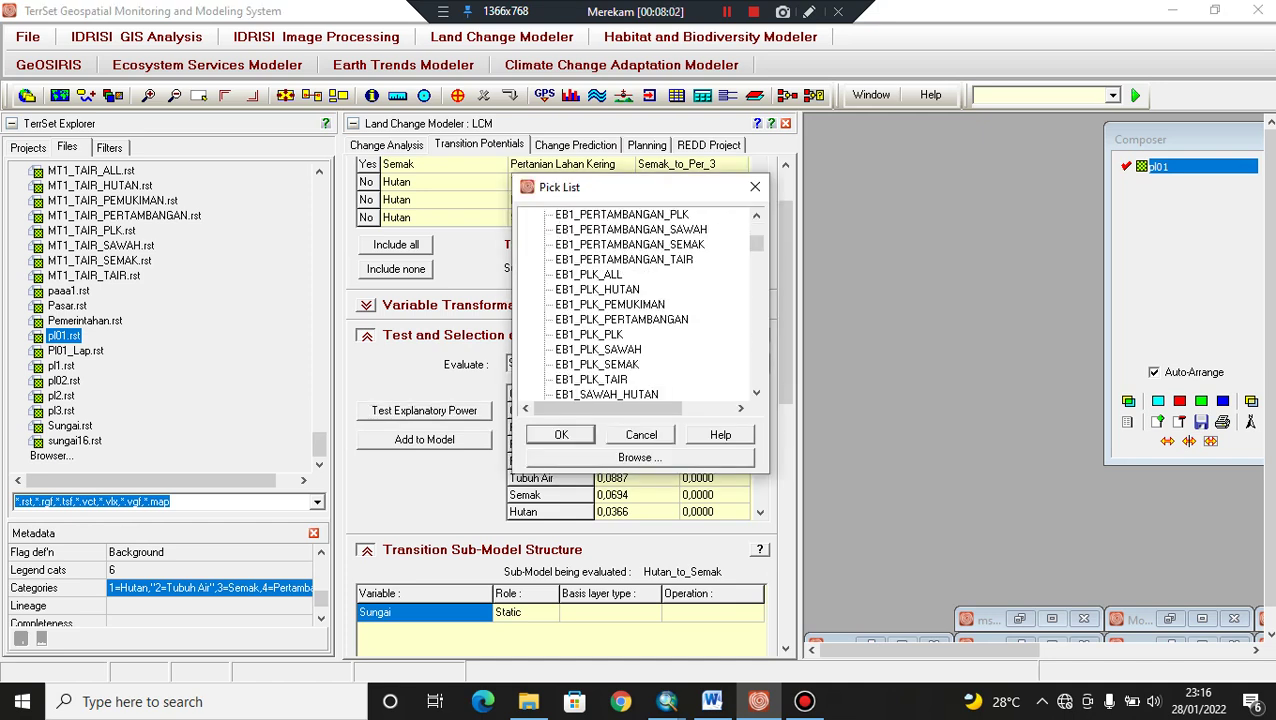
scroll(640, 305, "down", 1)
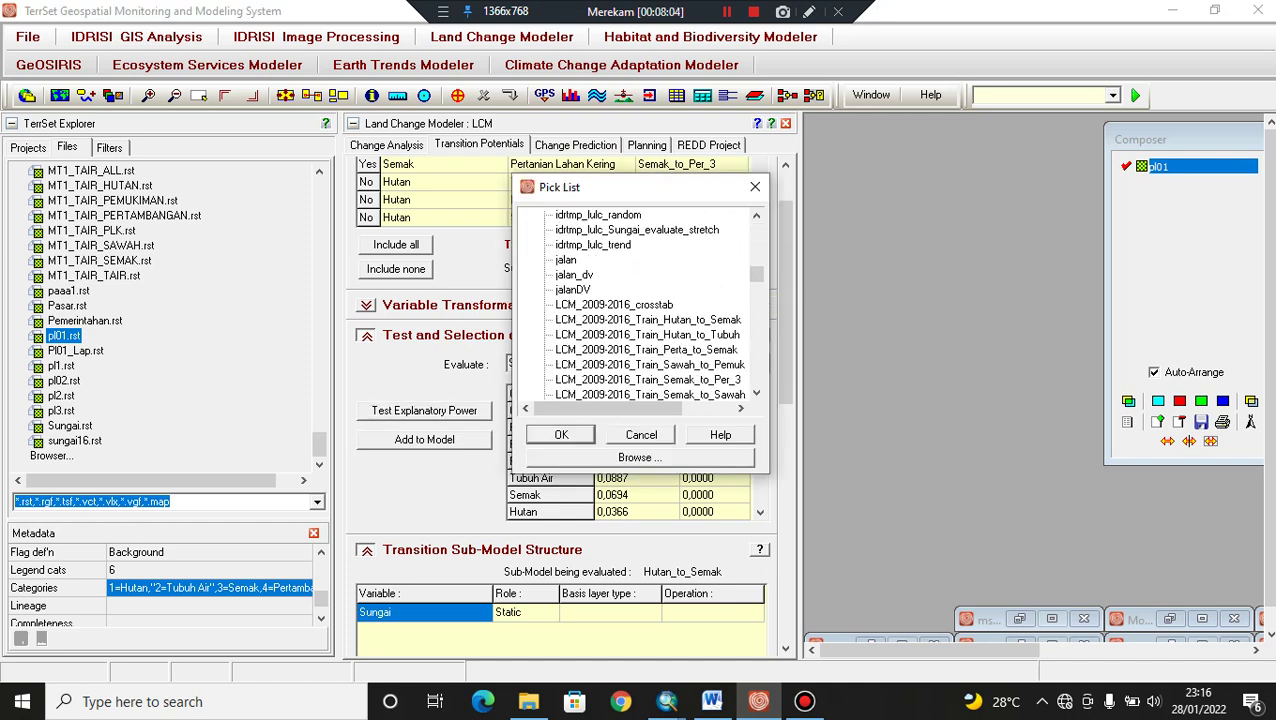
left_click(566, 260)
left_click(561, 435)
left_click(424, 440)
left_click(424, 411)
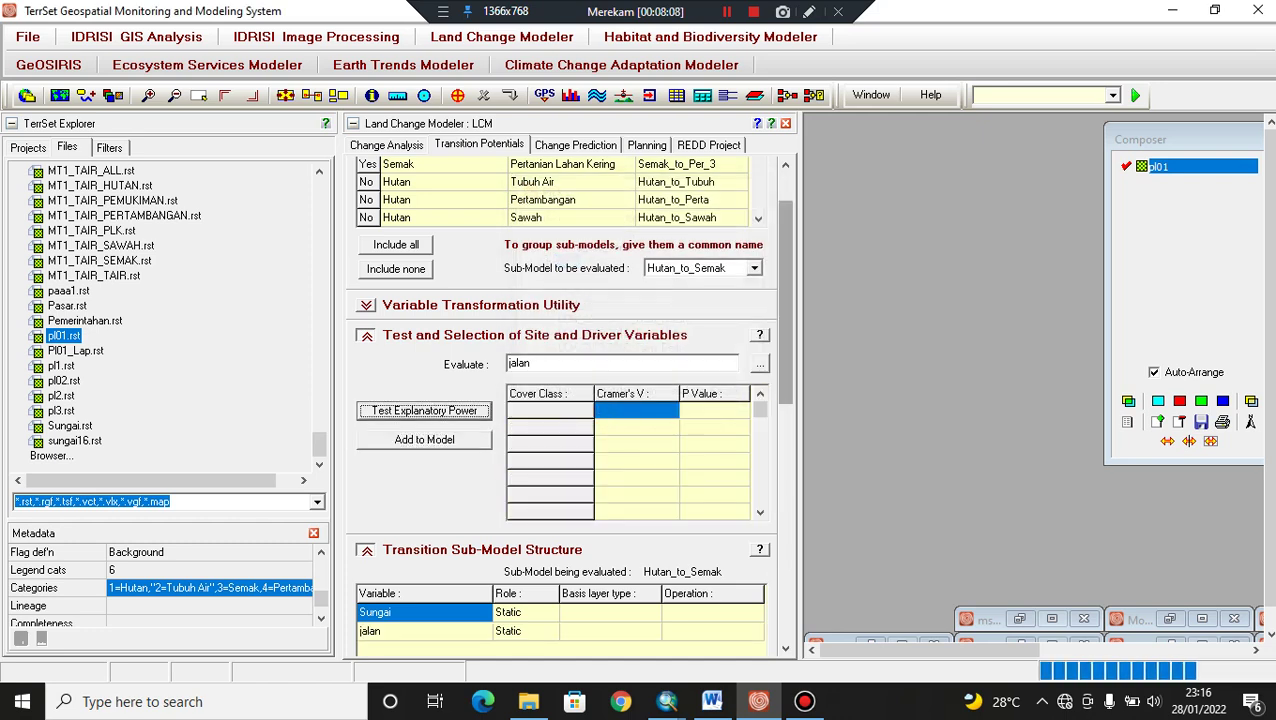
Step: Run the Hutan_to_Semak sub-model with the MLP Neural Network and check the input files in the model results
left_click_drag(785, 300, 785, 540)
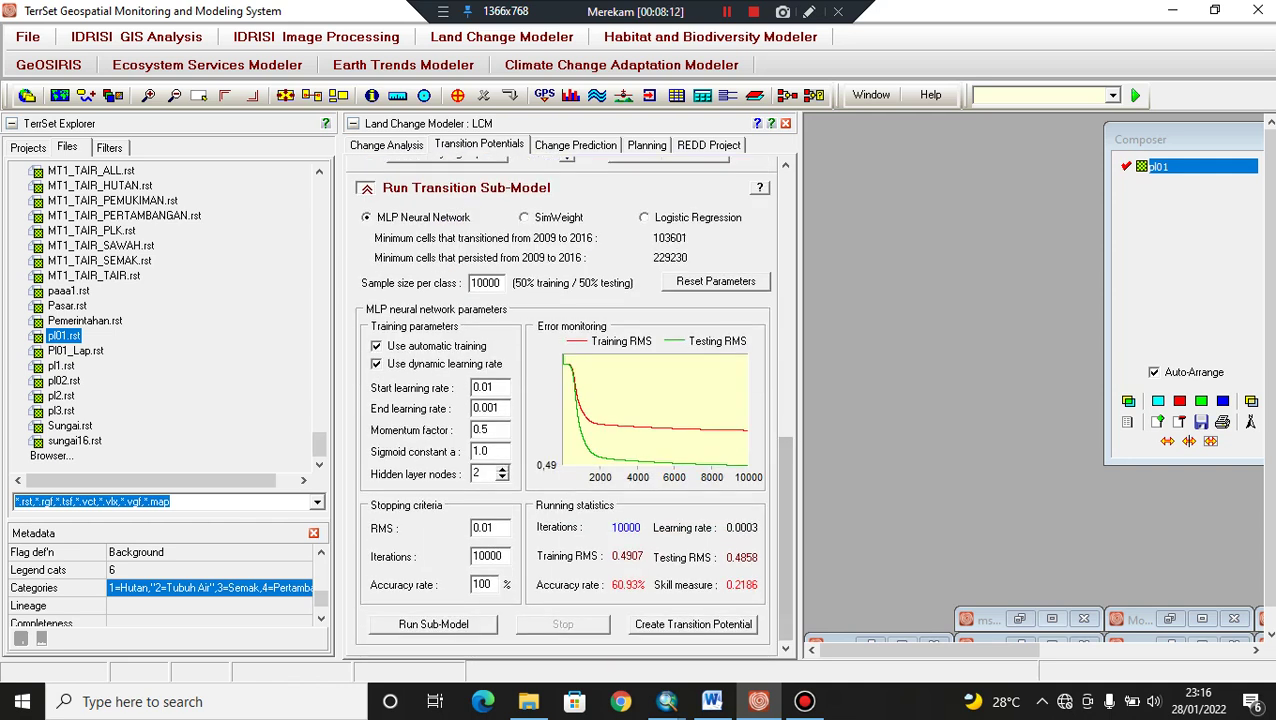
left_click(433, 624)
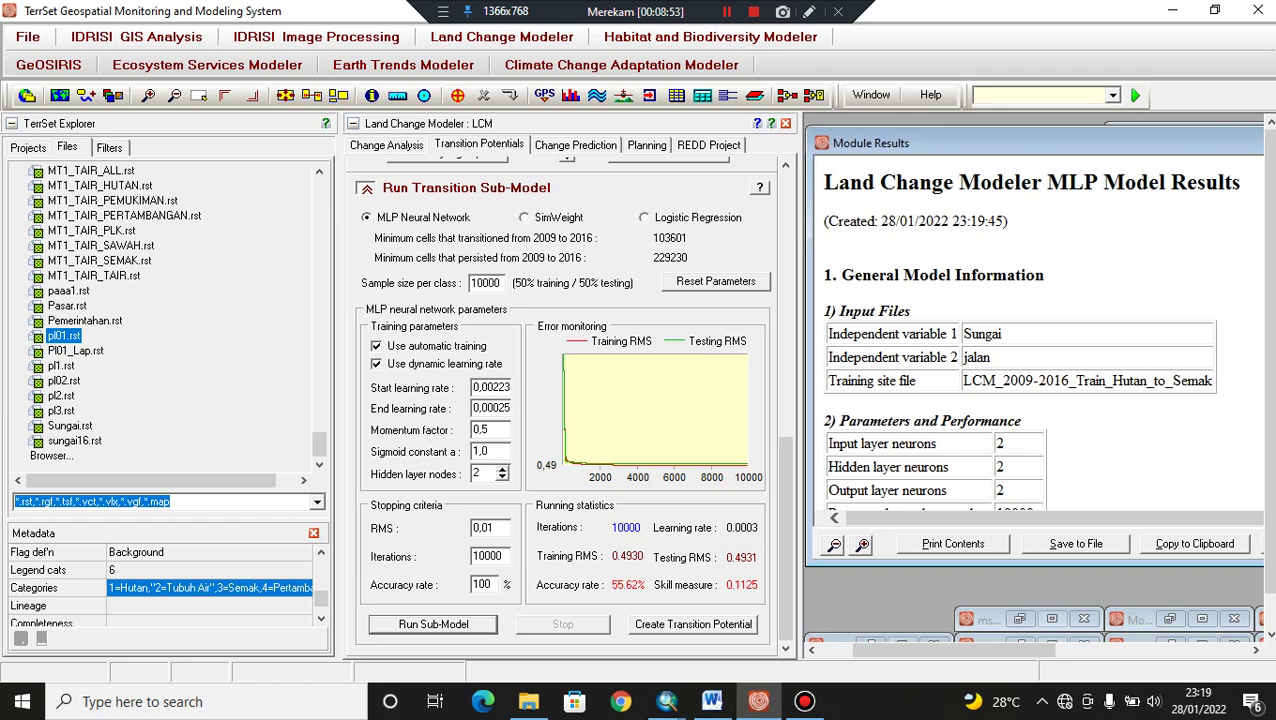
left_click_drag(912, 311, 838, 311)
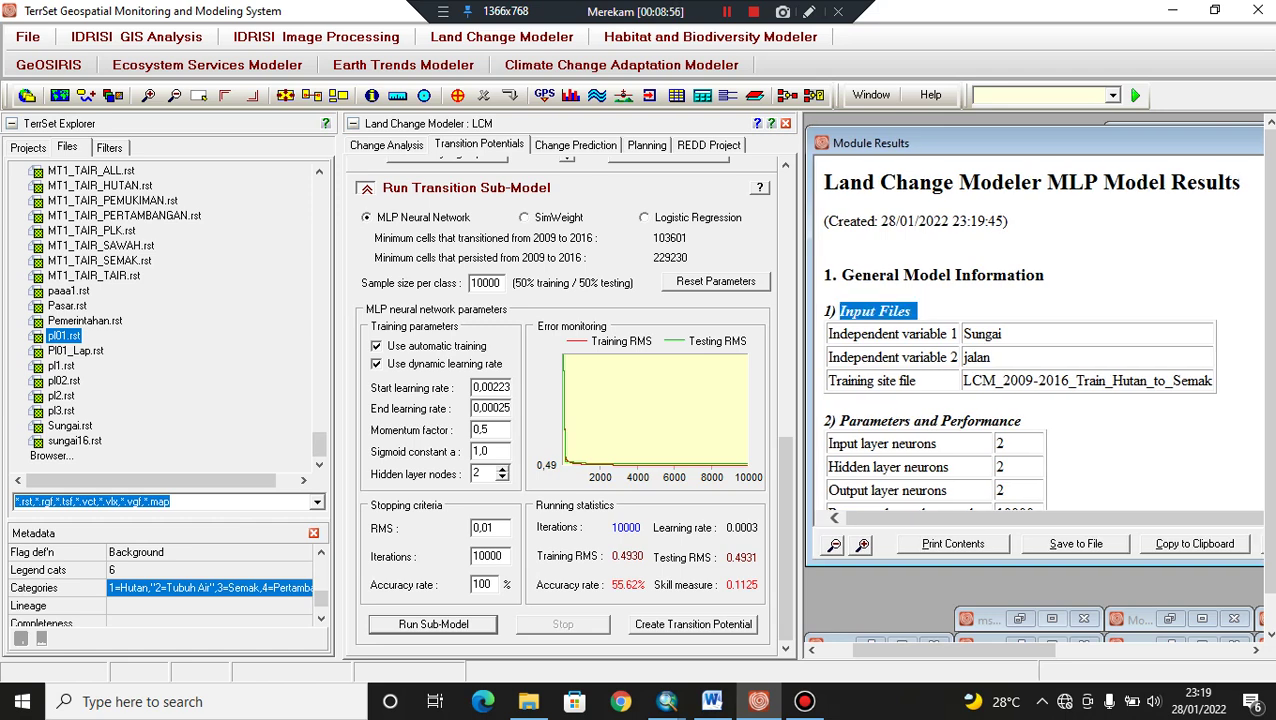
left_click(838, 311)
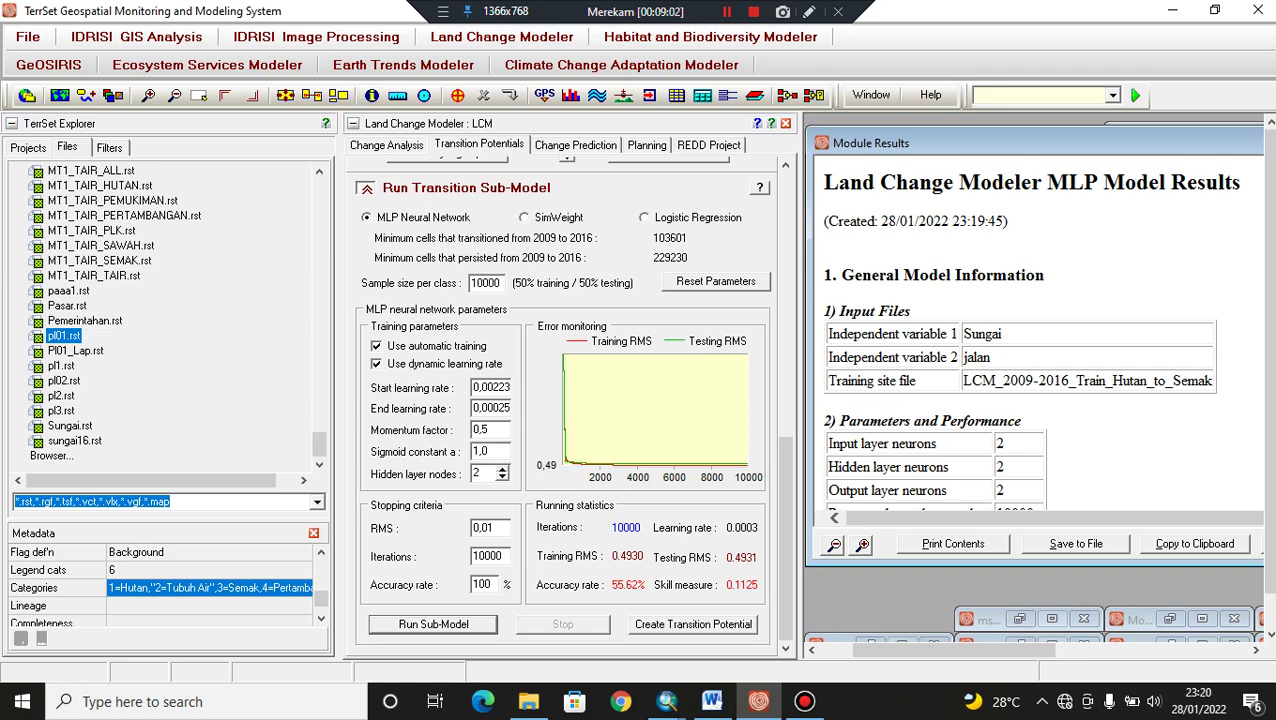
Step: Switch the transition sub-model to be evaluated to Semak_to_Per_3
left_click_drag(784, 537, 784, 273)
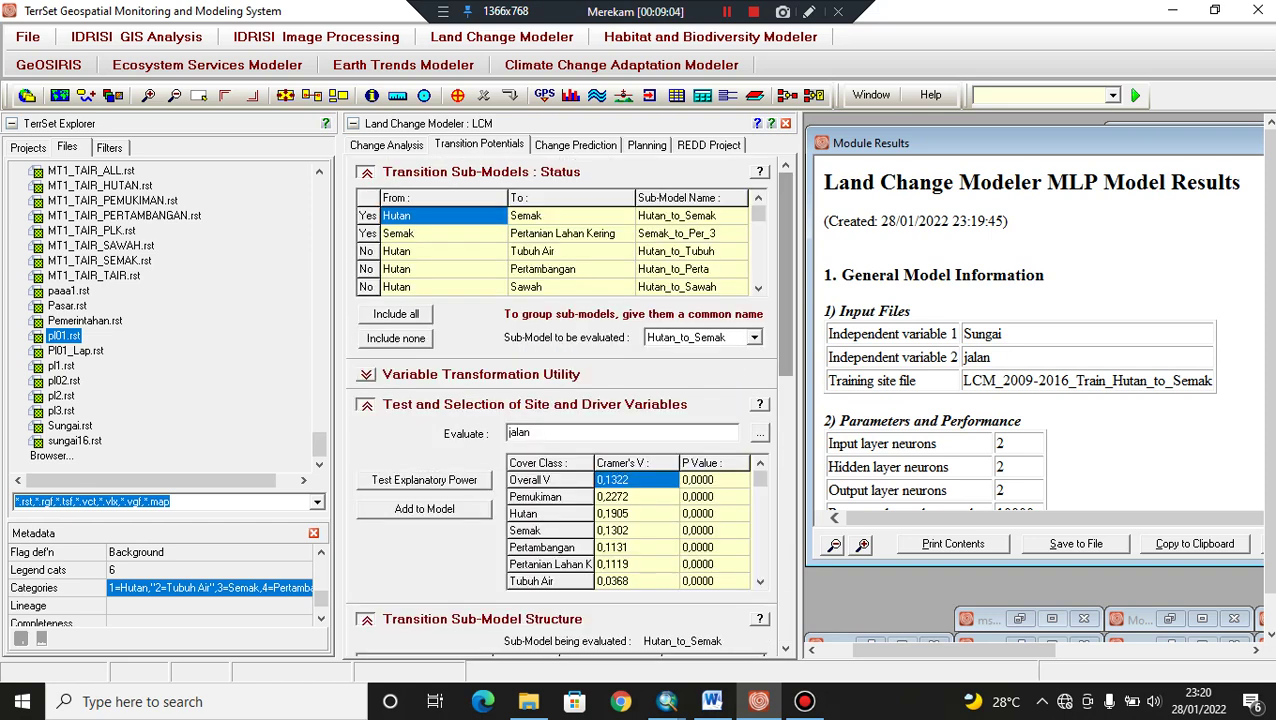
left_click(692, 366)
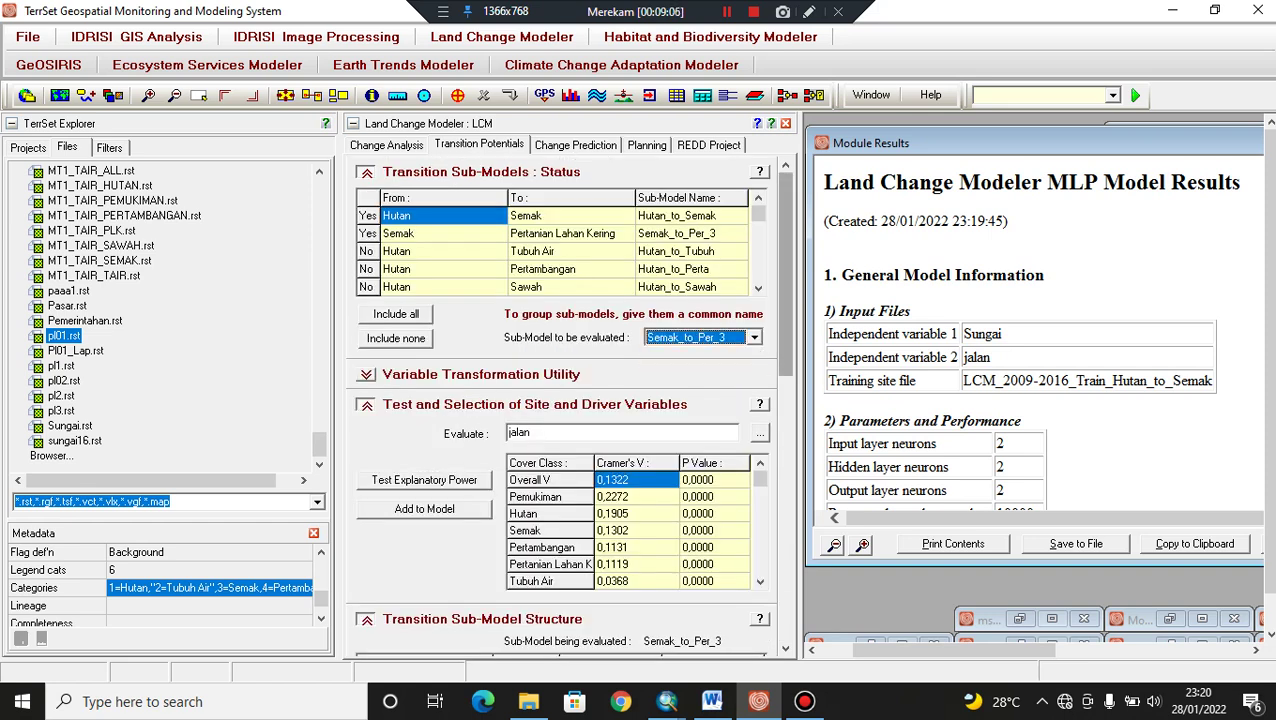
Step: Remove the existing driver files from the Semak_to_Per_3 transition sub-model structure
left_click_drag(785, 310, 785, 390)
left_click(668, 606)
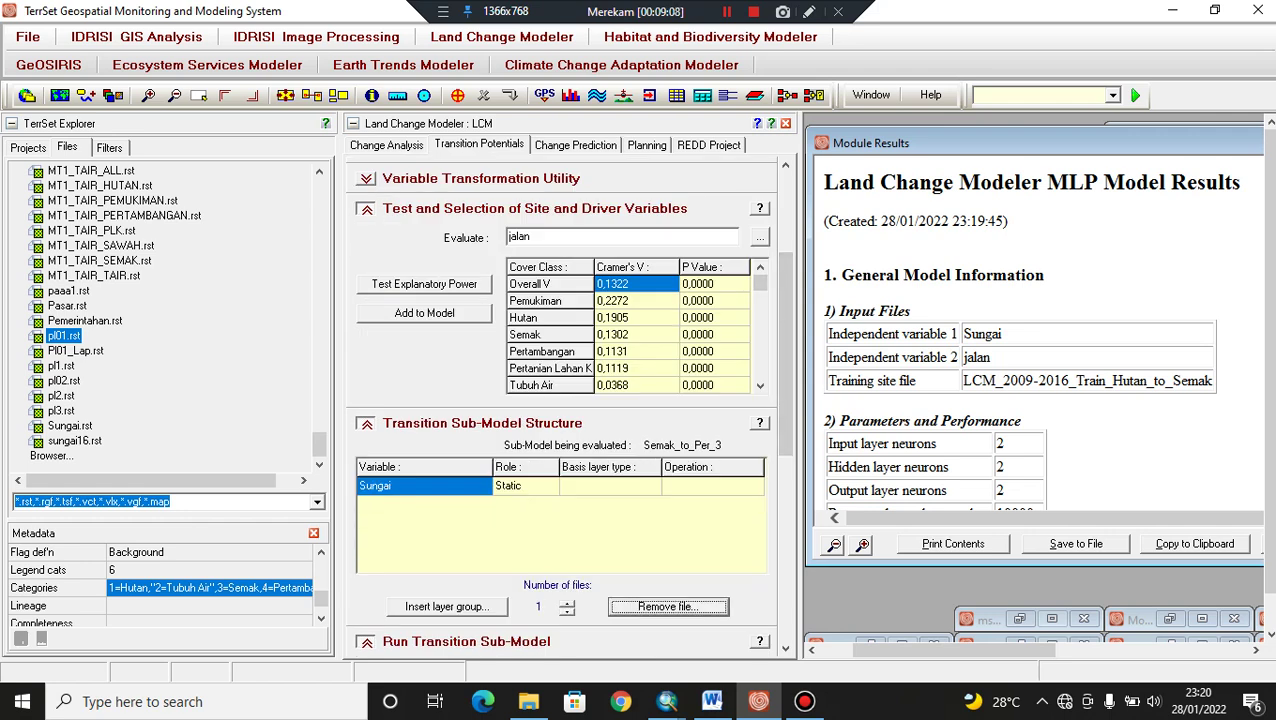
Step: Pick jalan as the driver variable, test its explanatory power and add it to the Semak_to_Per_3 sub-model
left_click(760, 237)
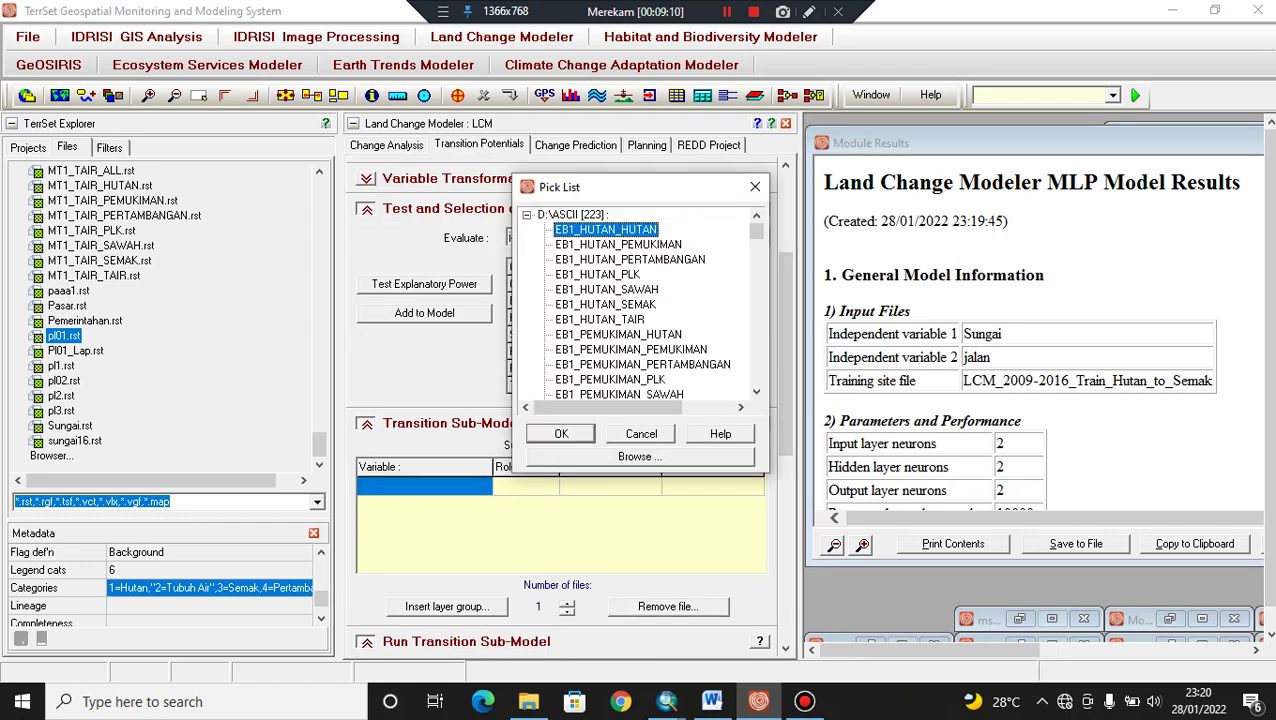
scroll(640, 300, "down", 5)
scroll(640, 300, "down", 6)
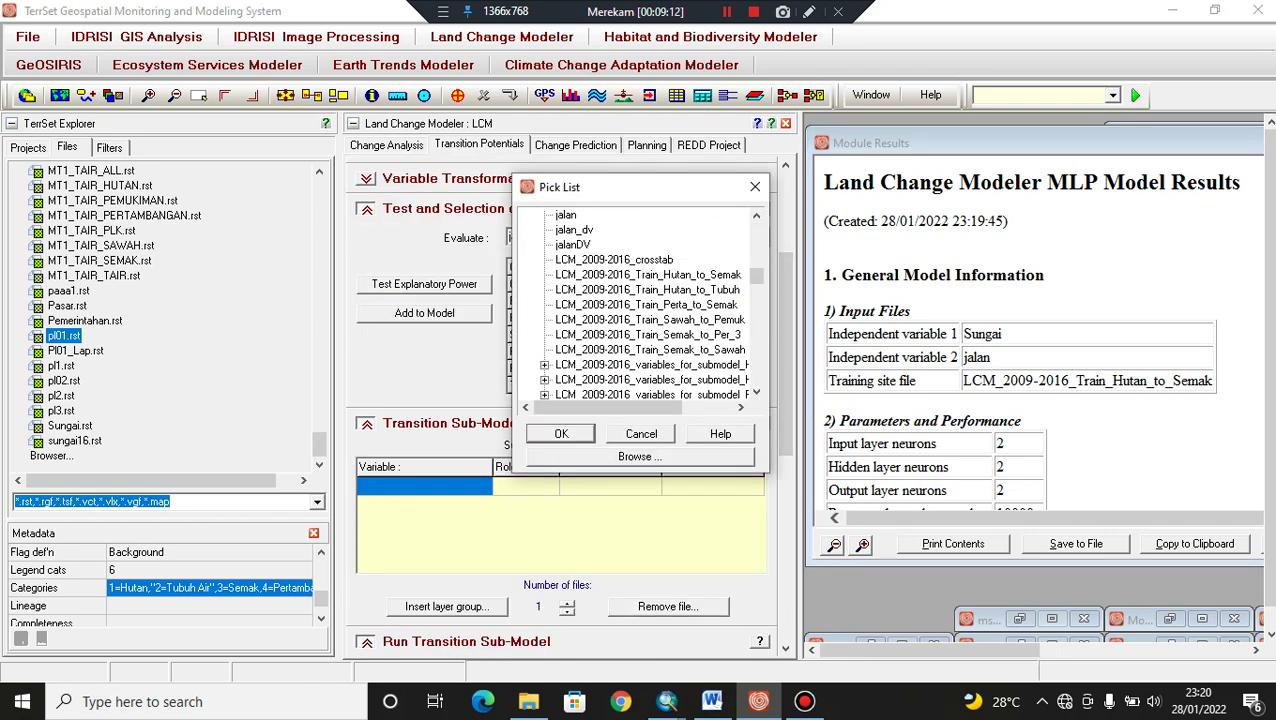
scroll(640, 300, "up", 2)
left_click(565, 304)
left_click(561, 433)
left_click(424, 284)
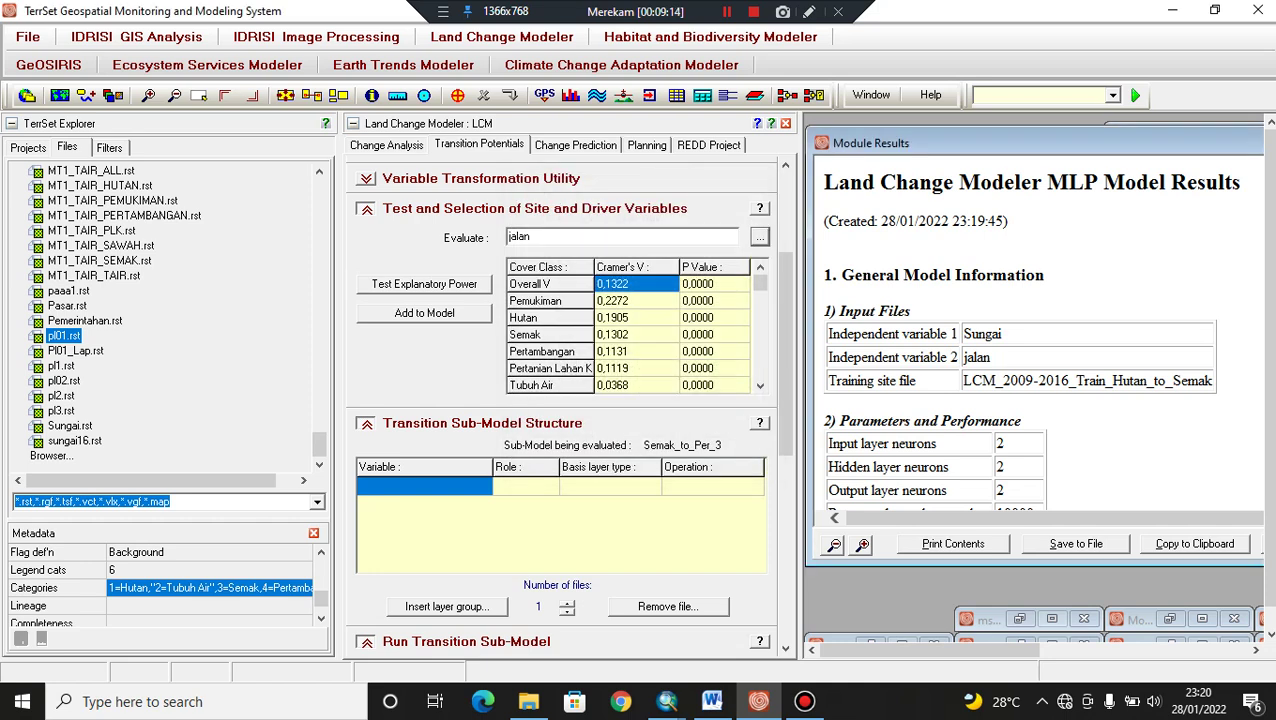
left_click(424, 312)
Step: Pick Sungai as the second driver variable, add it to the Semak_to_Per_3 sub-model and test its explanatory power
left_click(760, 237)
scroll(640, 300, "down", 10)
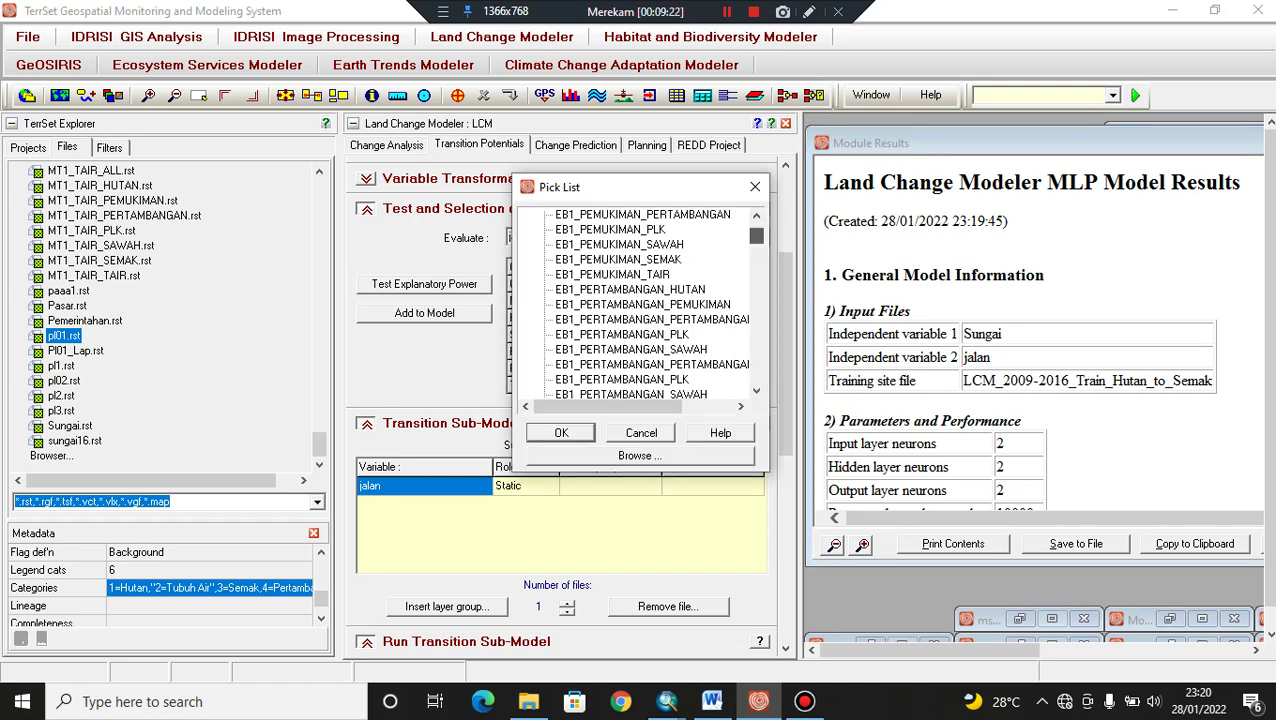
left_click(570, 364)
left_click(561, 432)
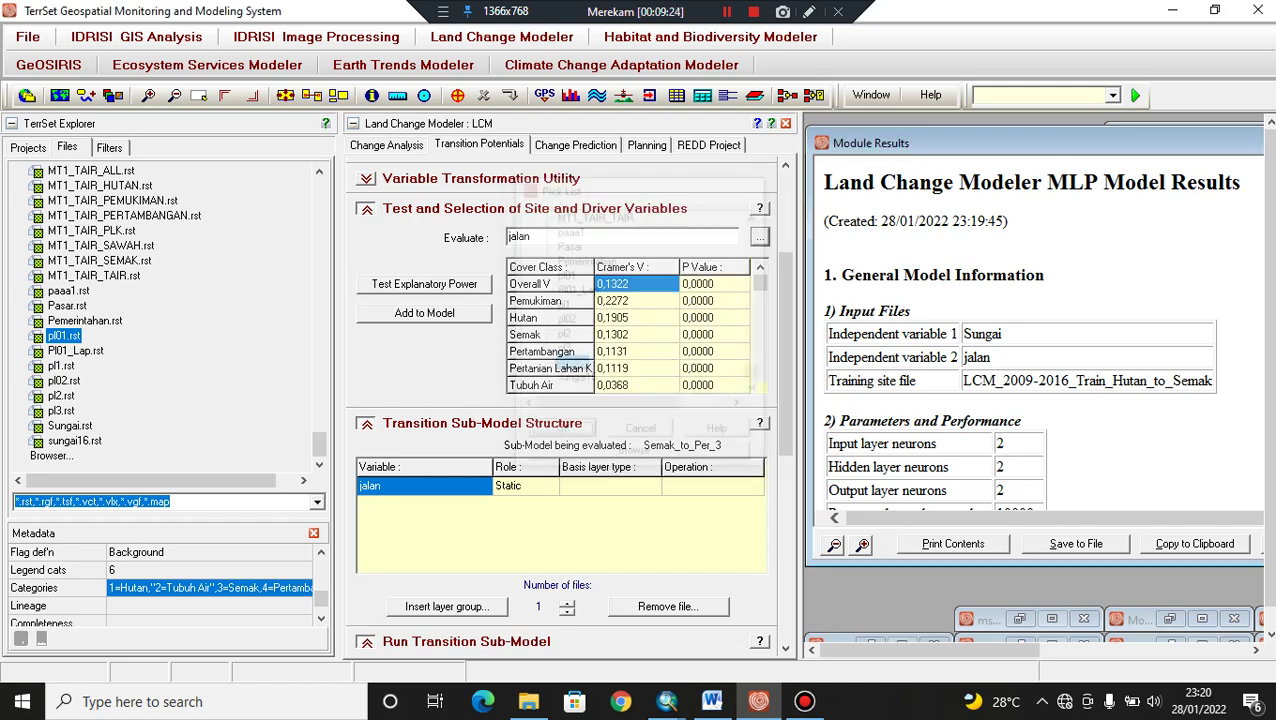
left_click(424, 313)
left_click(424, 284)
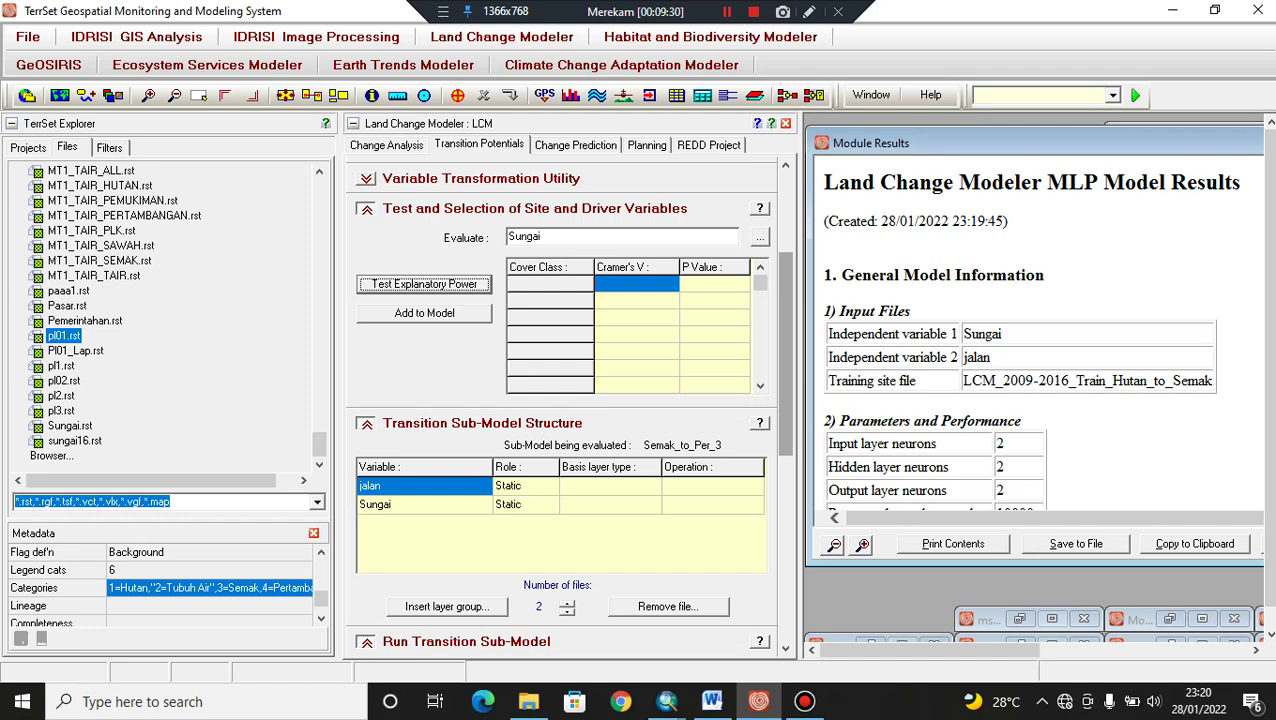
Step: Run the Semak_to_Per_3 transition sub-model with the MLP Neural Network
scroll(565, 400, "down", 5)
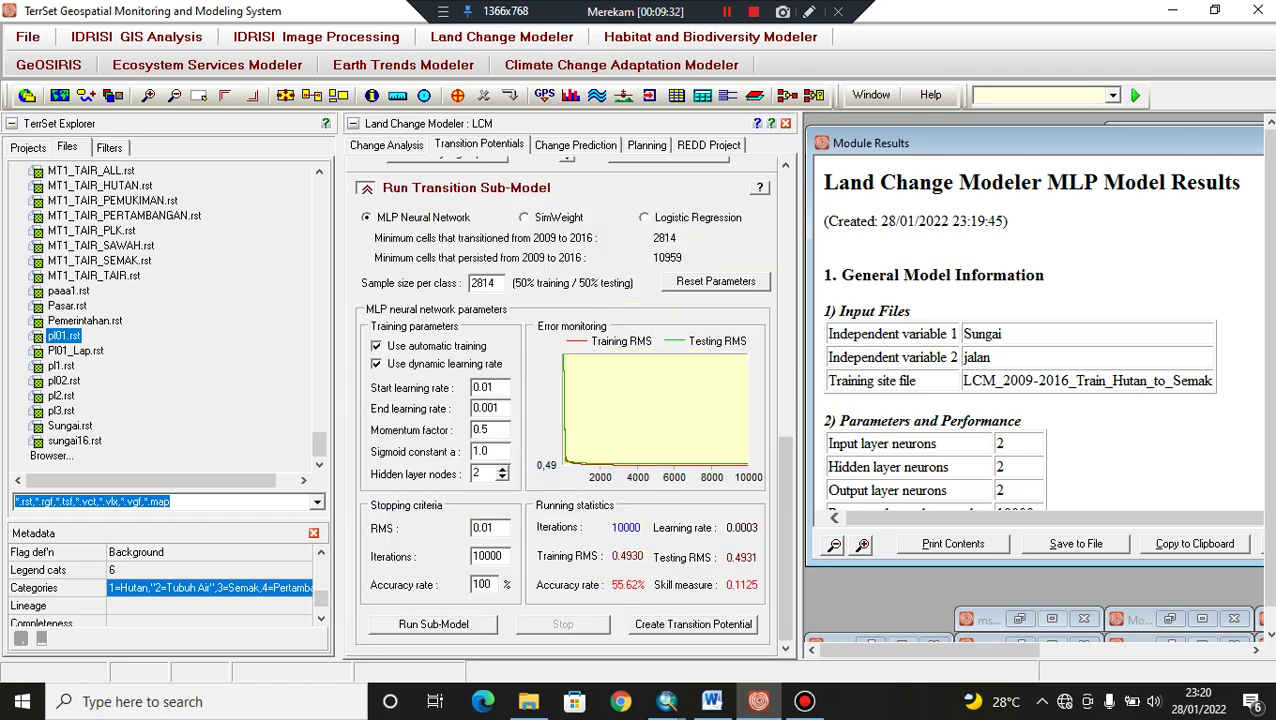
left_click(433, 624)
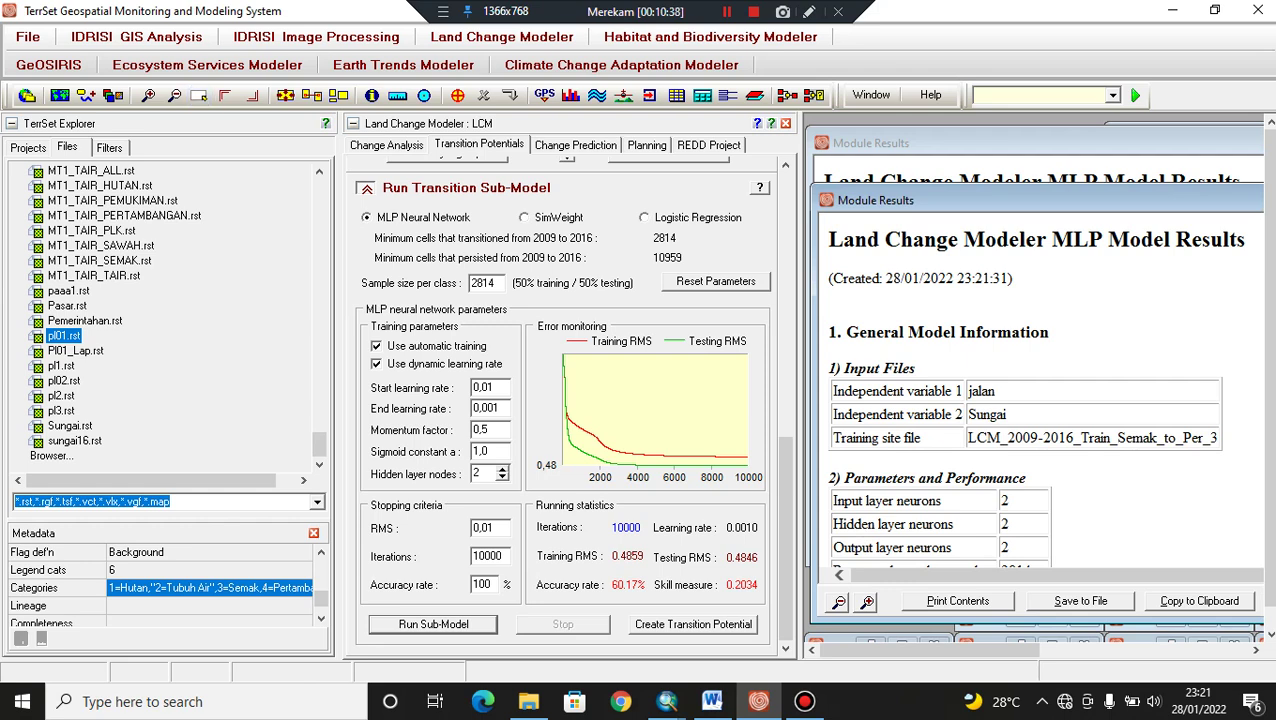
left_click_drag(785, 530, 785, 260)
Step: Go to the change prediction settings and try to view the Markov Chain transition matrix
left_click(576, 145)
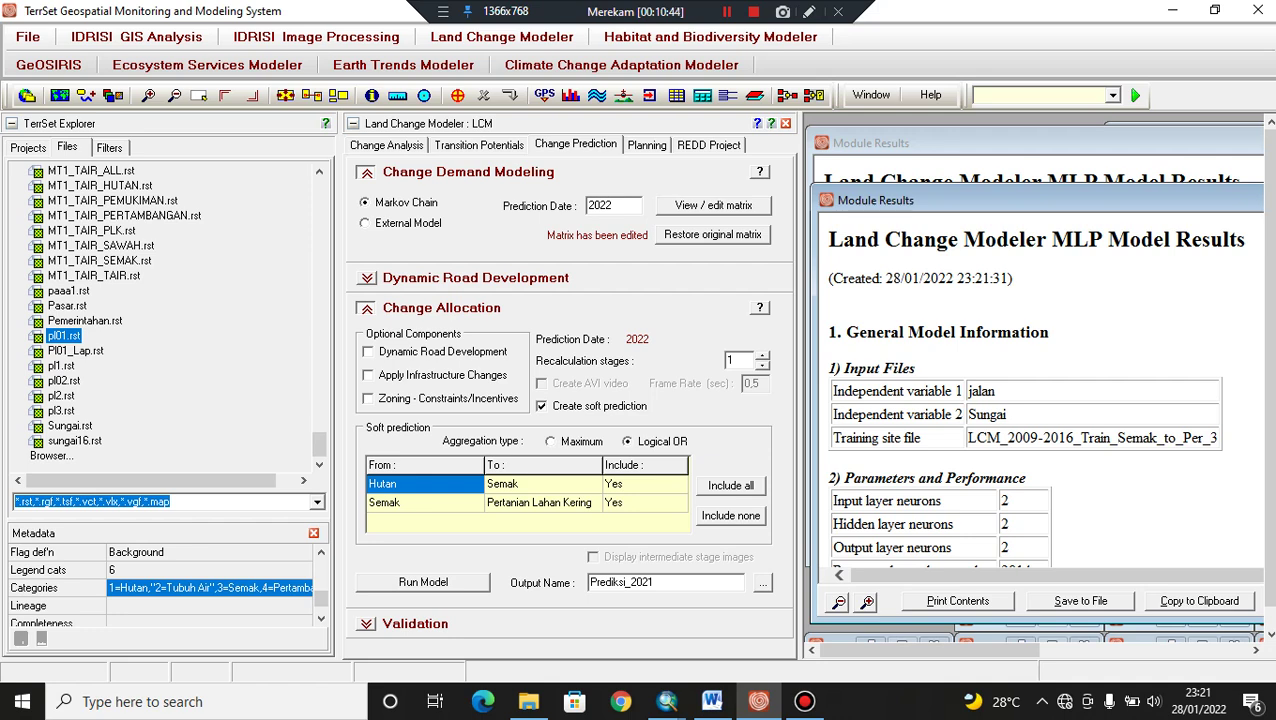
left_click(713, 205)
key("Return")
left_click(614, 205)
Step: Review the change analysis chart of gains and losses between 2009 and 2016, and return to the change prediction settings
left_click(386, 145)
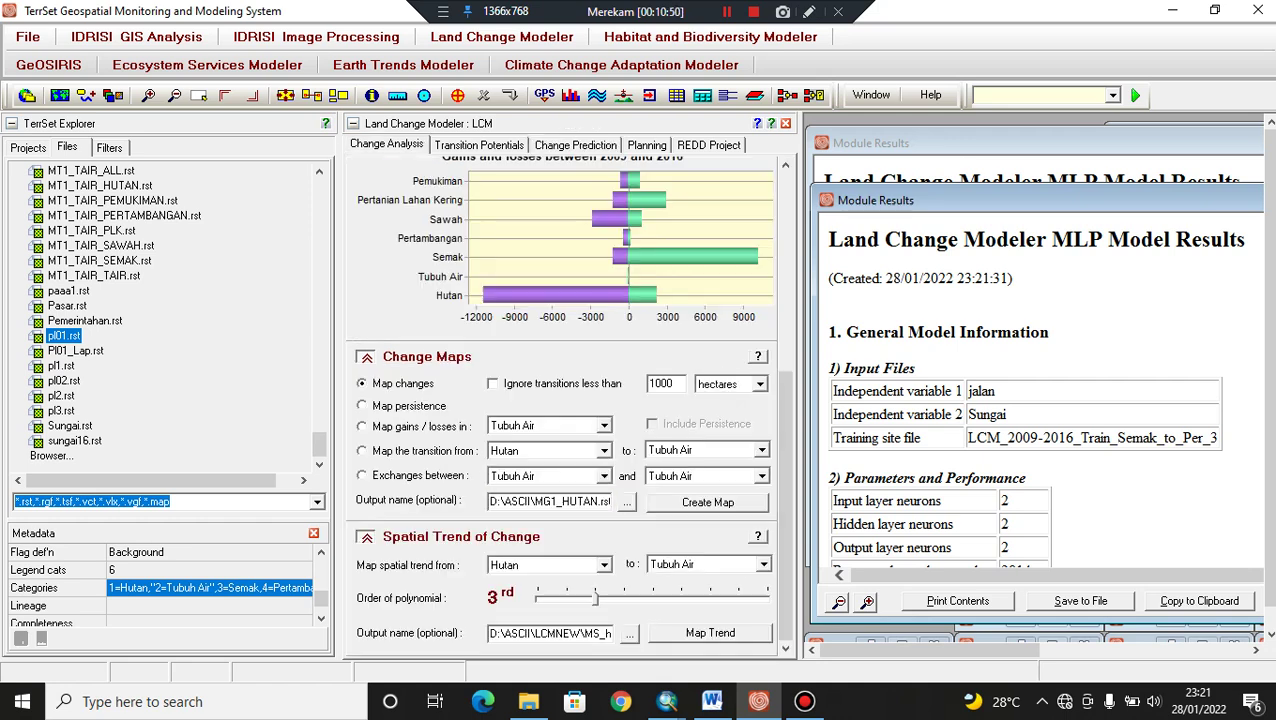
left_click_drag(785, 490, 785, 404)
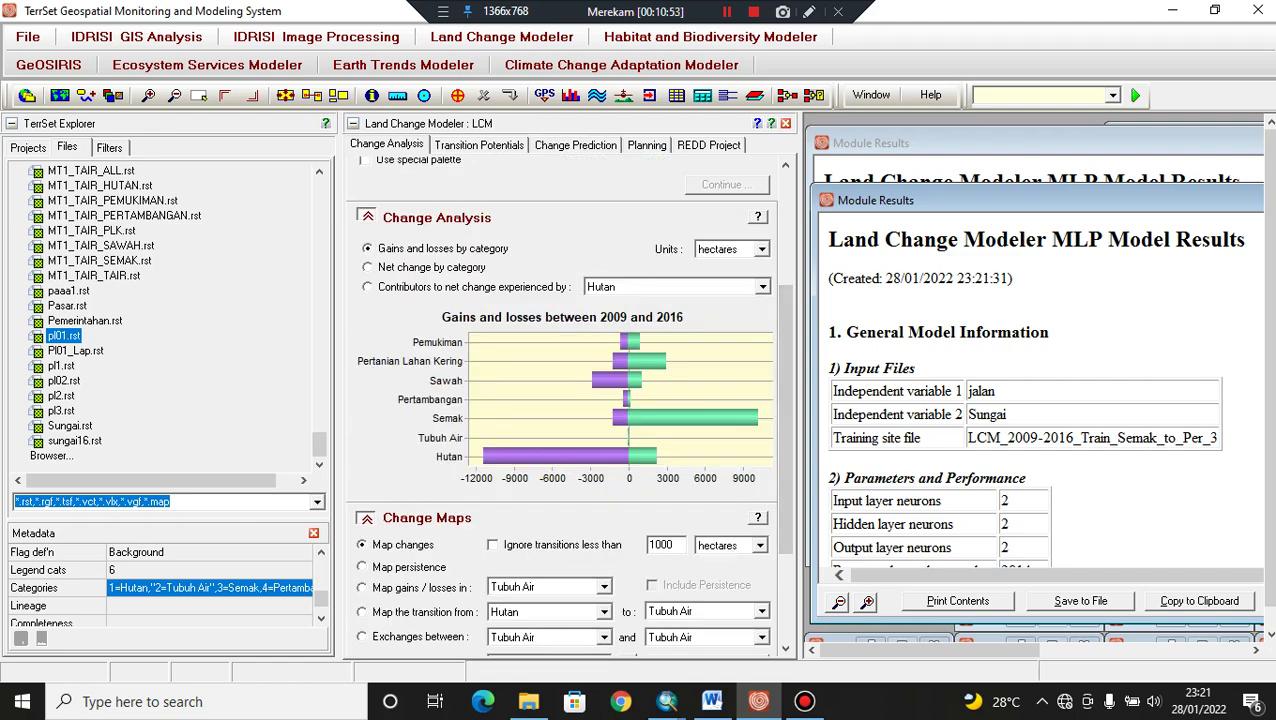
left_click(575, 145)
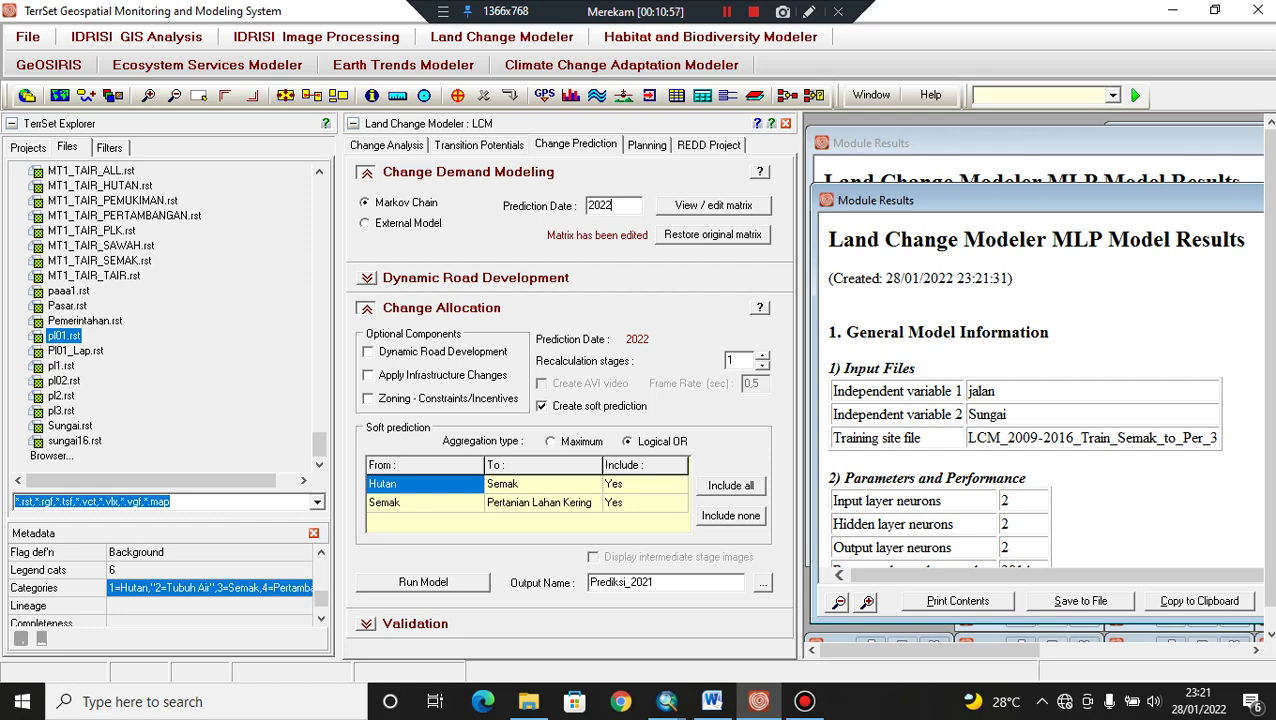
Step: Set the Markov Chain prediction date to 2021 and try to view the transition matrix
key("BackSpace")
key("BackSpace")
type("21")
key("Tab")
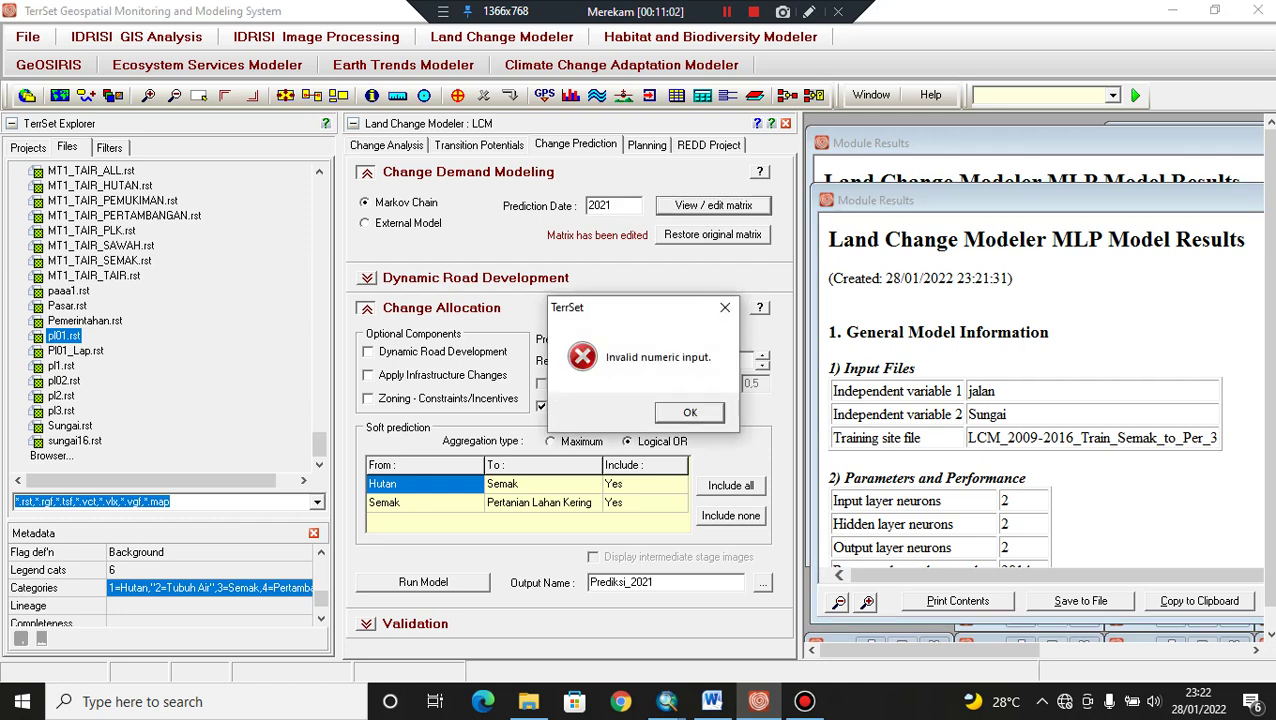
key("Return")
Step: Examine the transition probabilities grid for the 2023 prediction date, keeping the change prediction settings uncovered
left_click(726, 11)
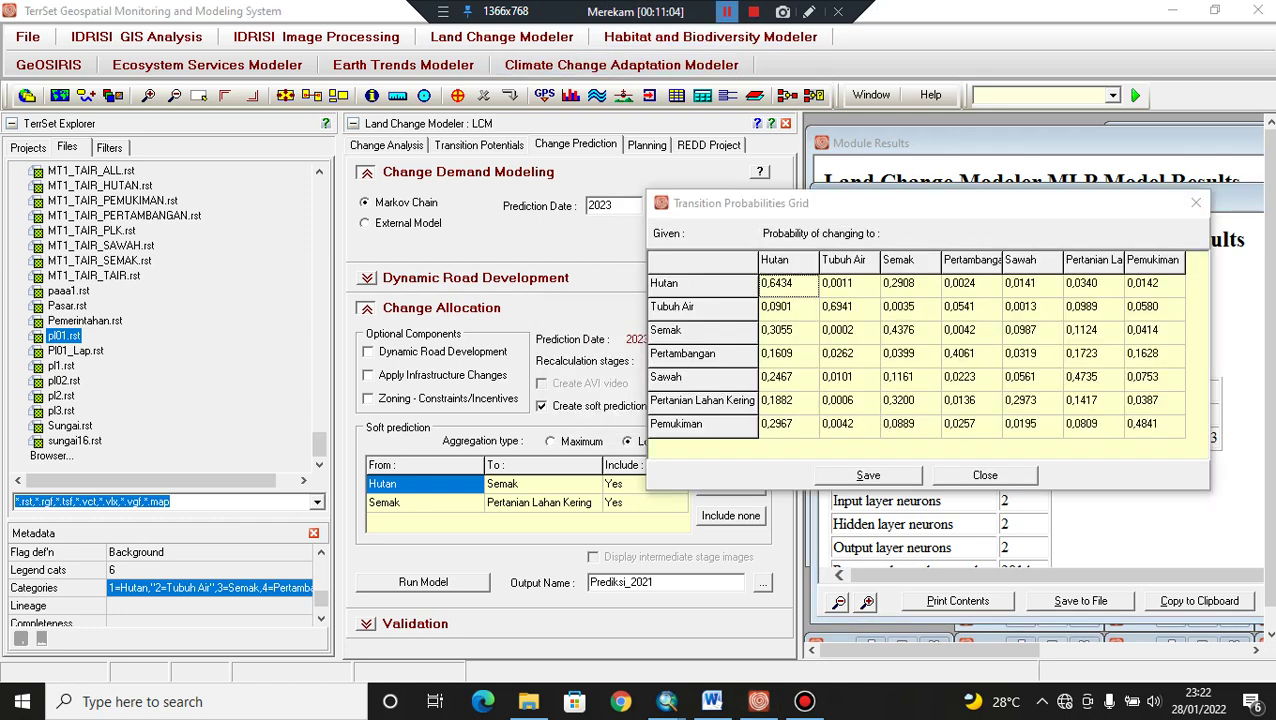
left_click(753, 203)
left_click_drag(723, 208, 789, 206)
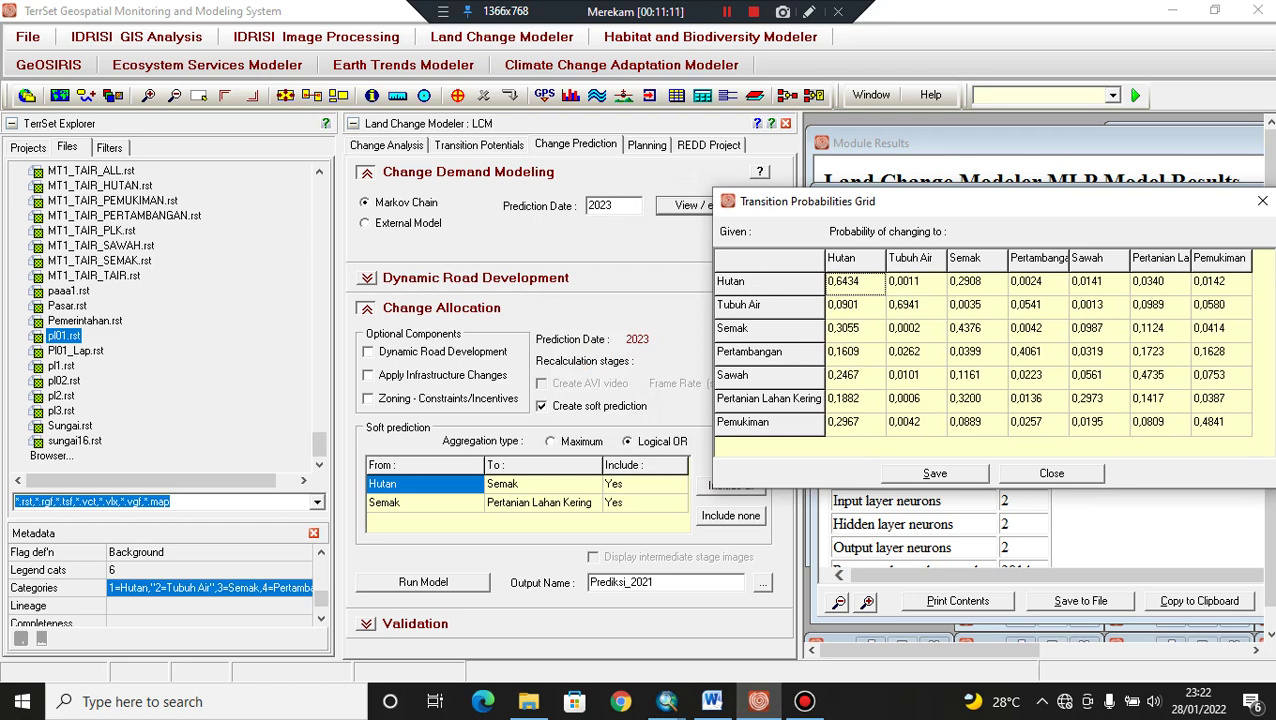
left_click_drag(979, 203, 949, 183)
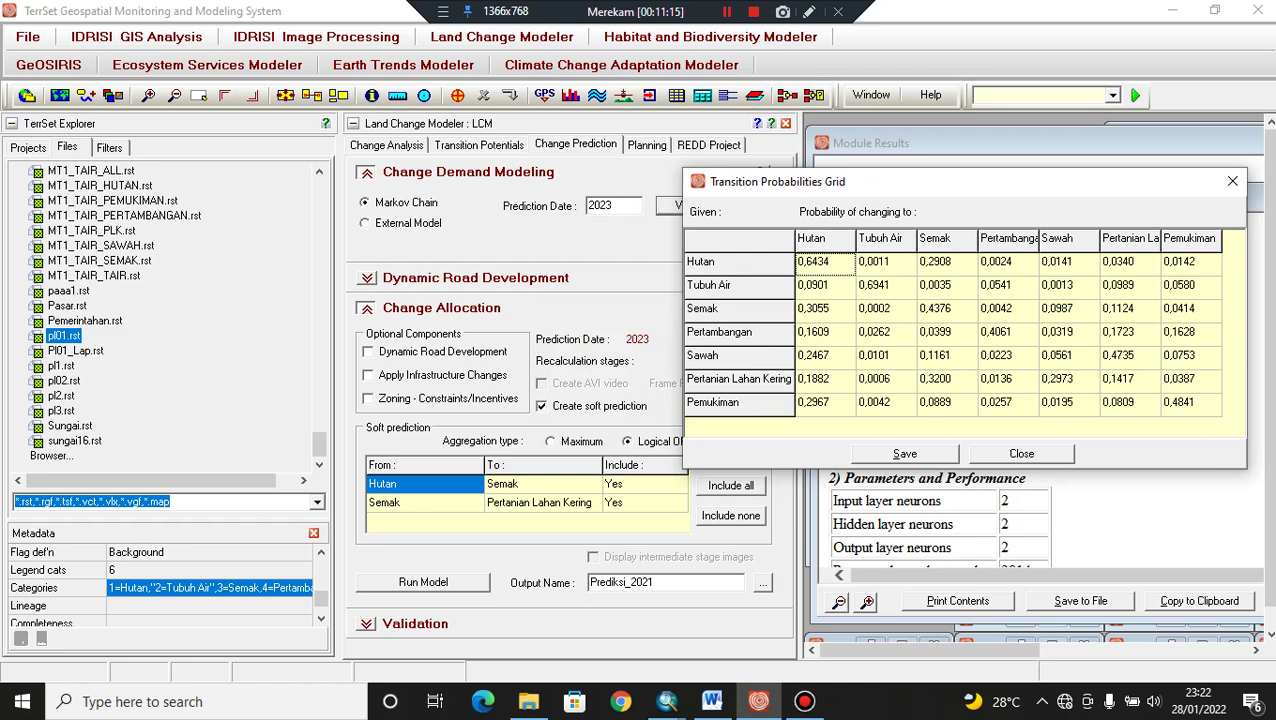
Step: Try to run the change prediction model for 2023 with the output name Prediksi_2021
left_click(423, 581)
key("Return")
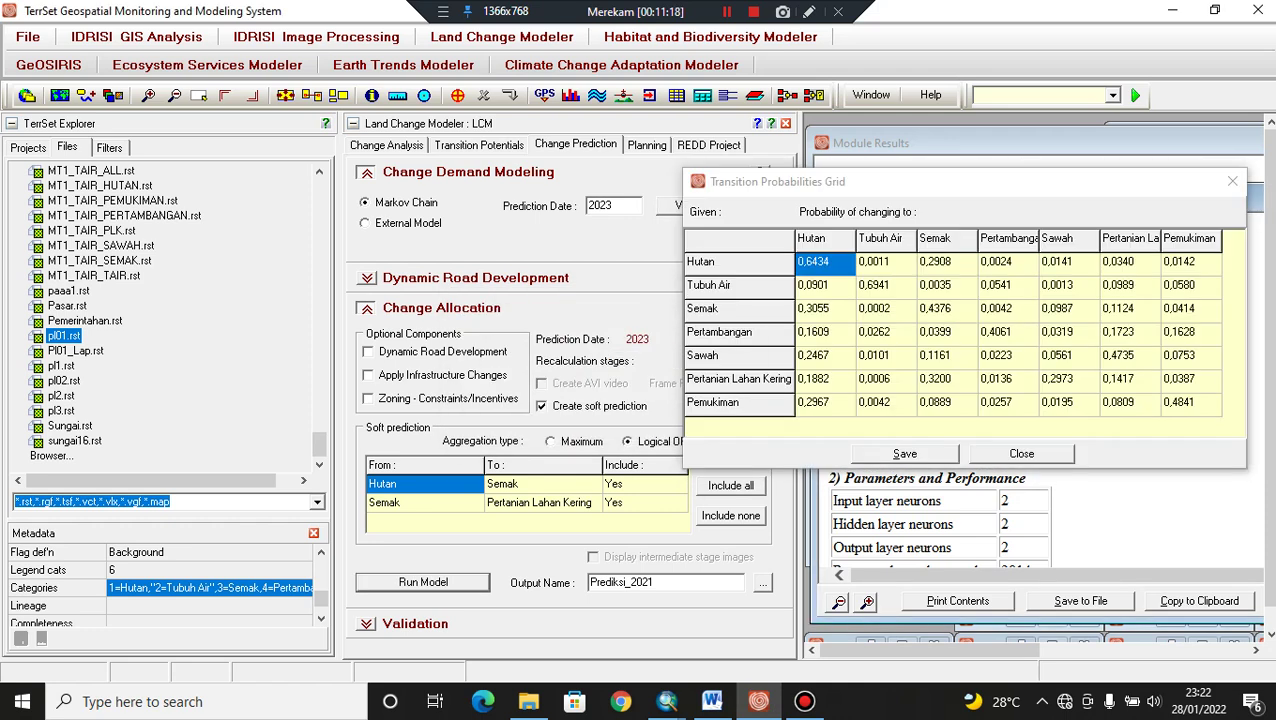
key("Return")
key("Return")
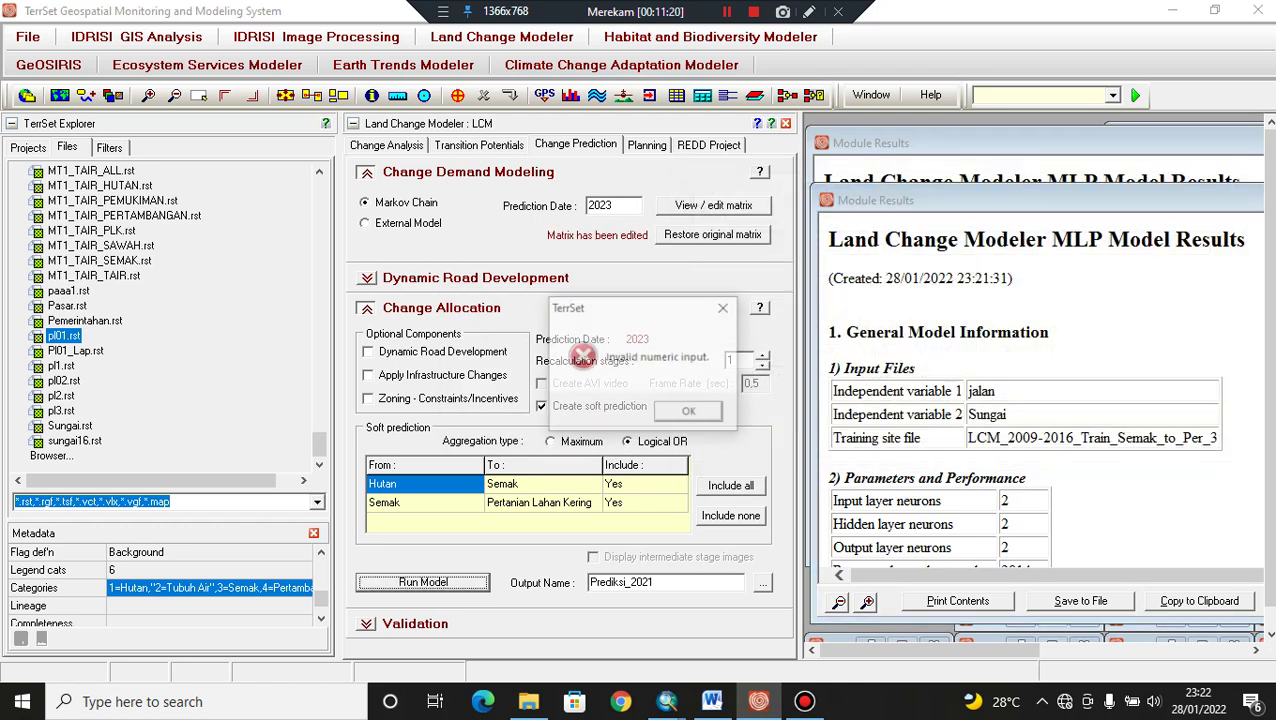
key("Return")
key("Return")
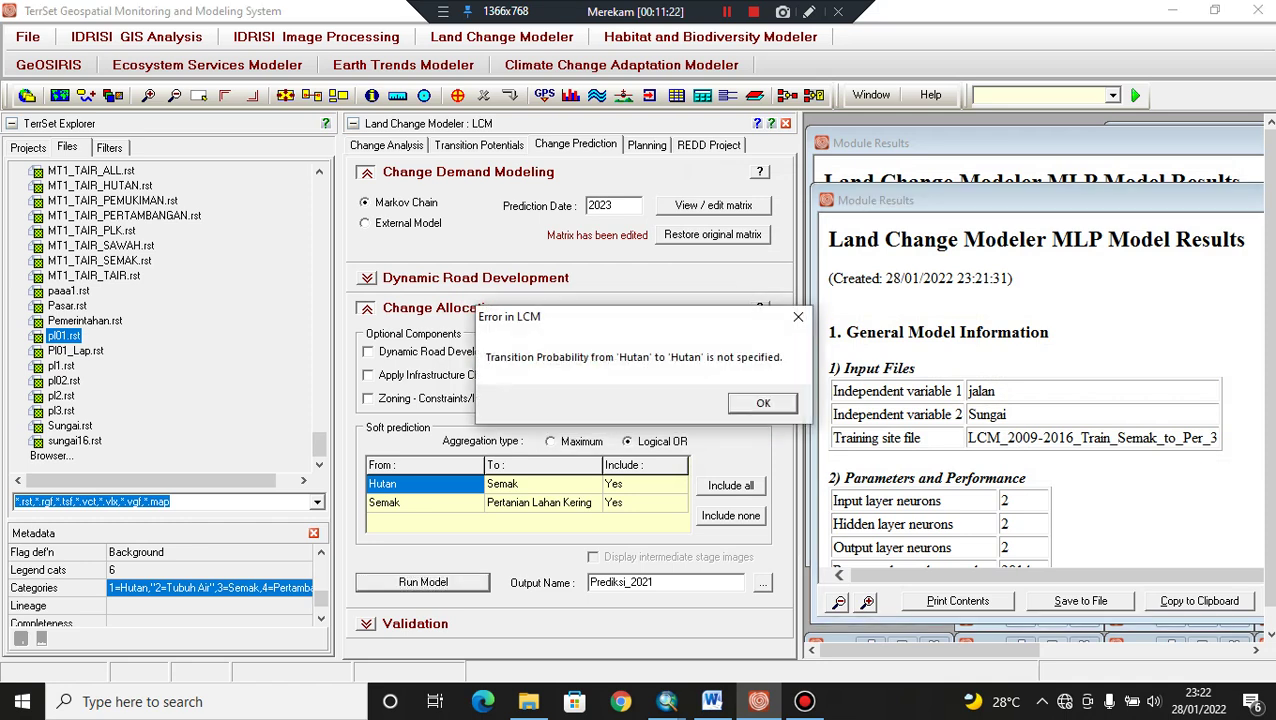
key("Return")
key("Return")
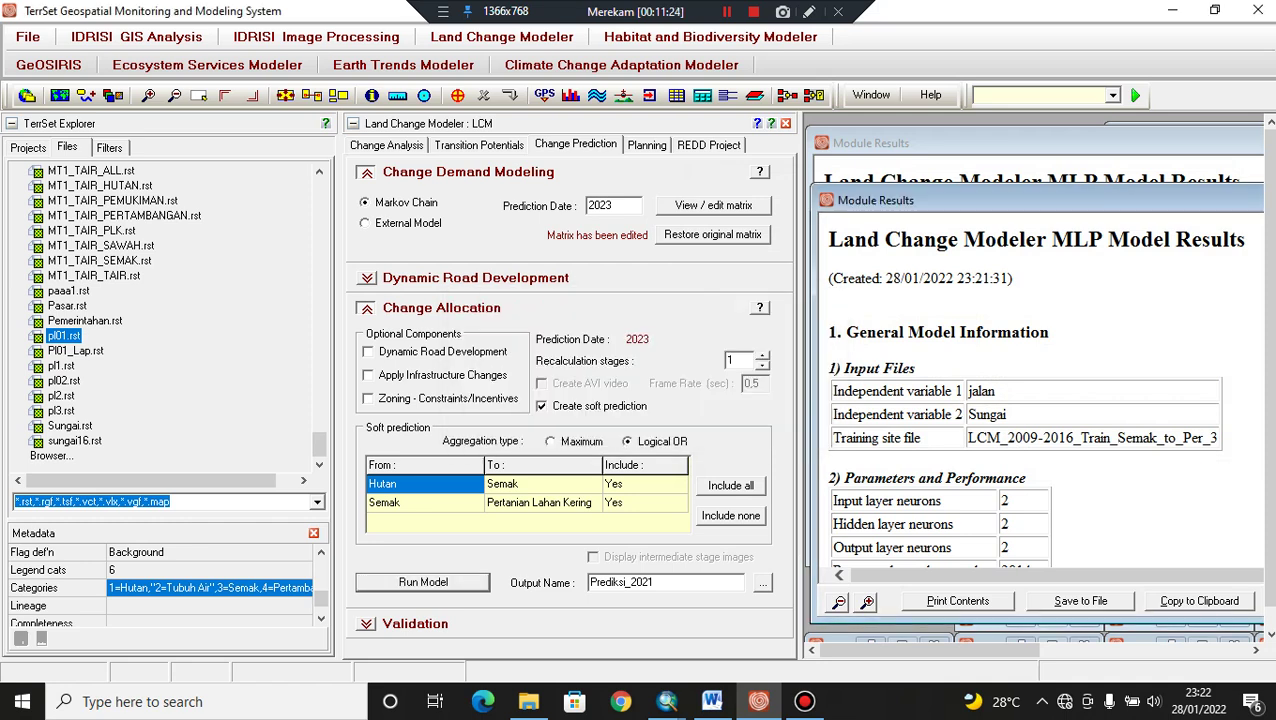